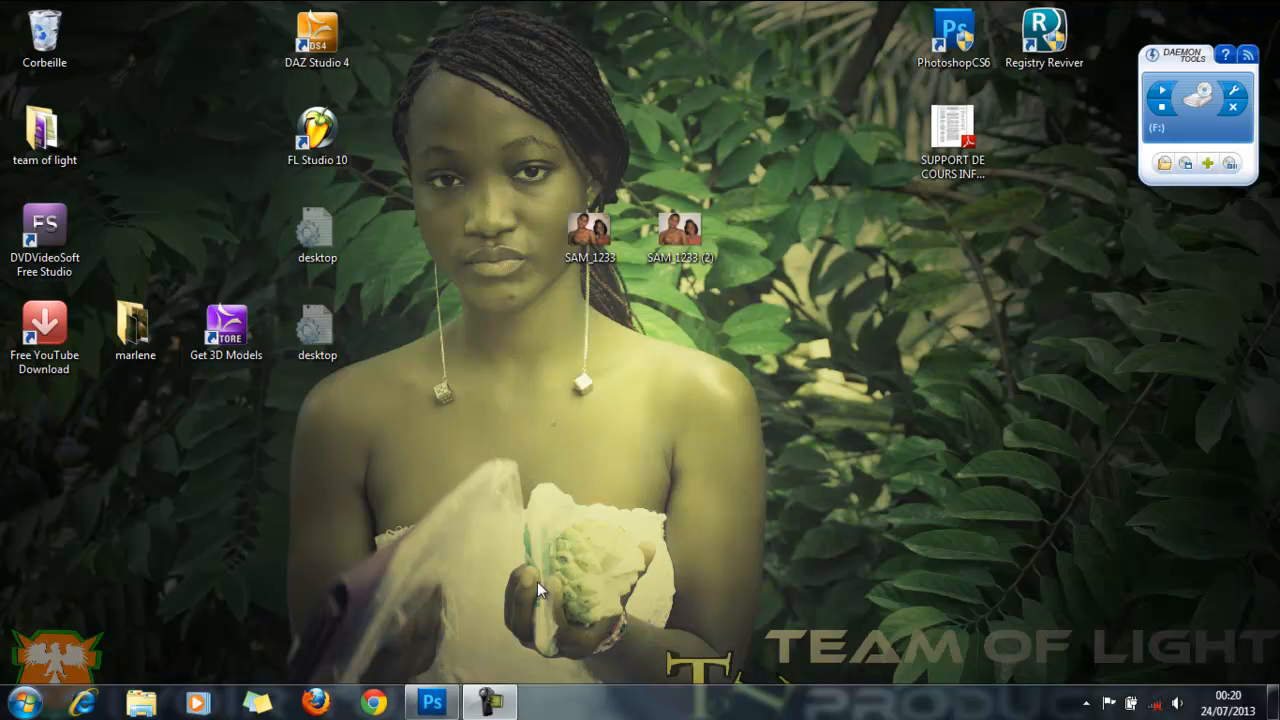
# View SAM_1233 and SAM_1233 (2) from the desktop in the photo viewer to compare the tattooed and original photos.
pyautogui.doubleClick(590, 238)
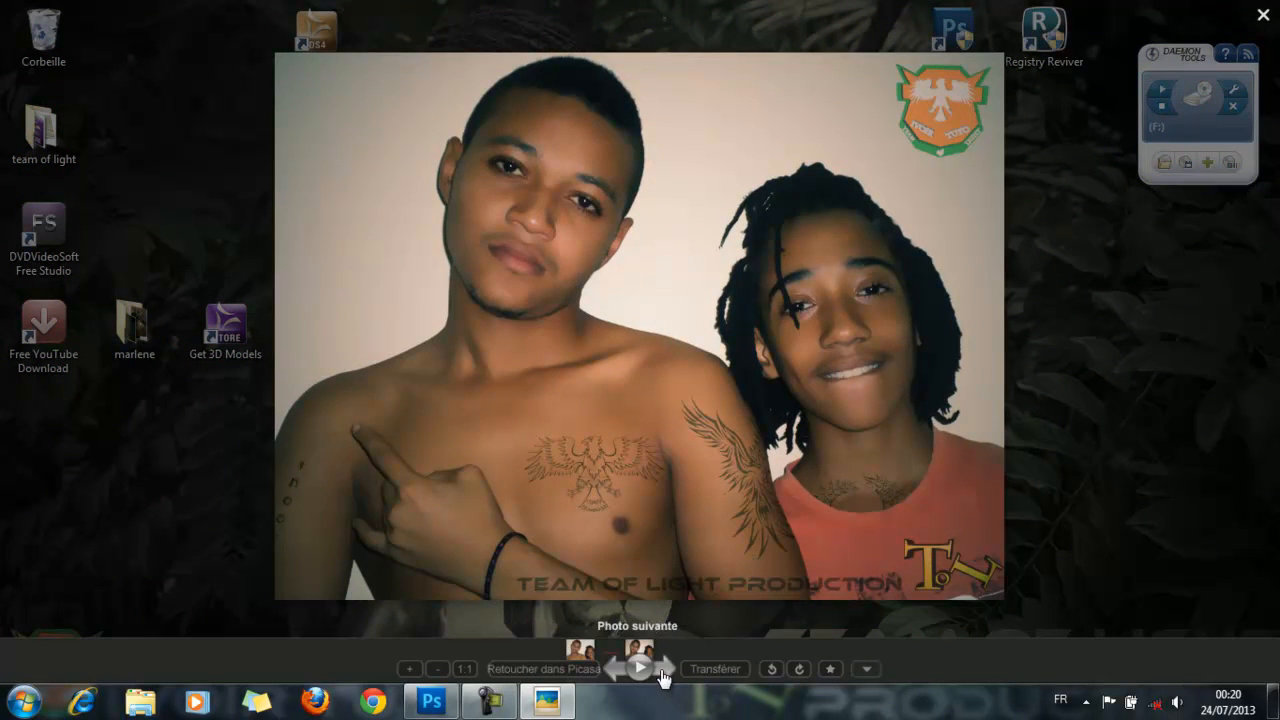
pyautogui.click(616, 670)
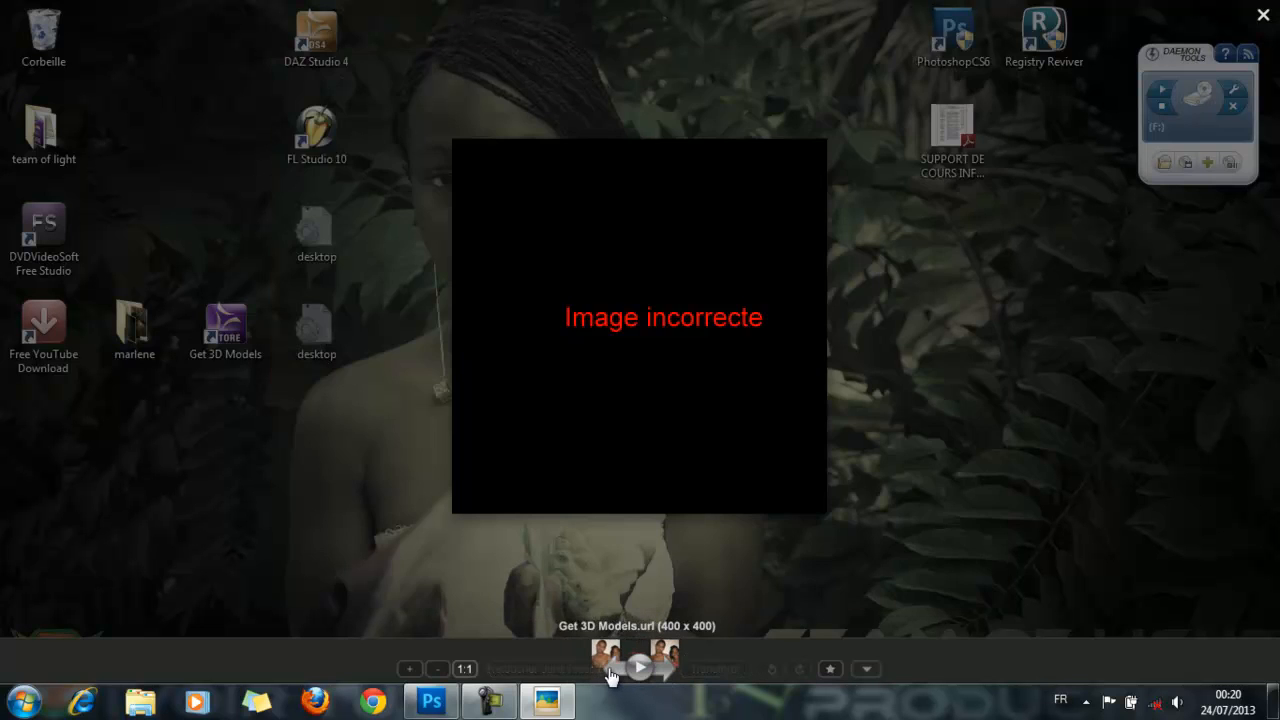
pyautogui.click(617, 668)
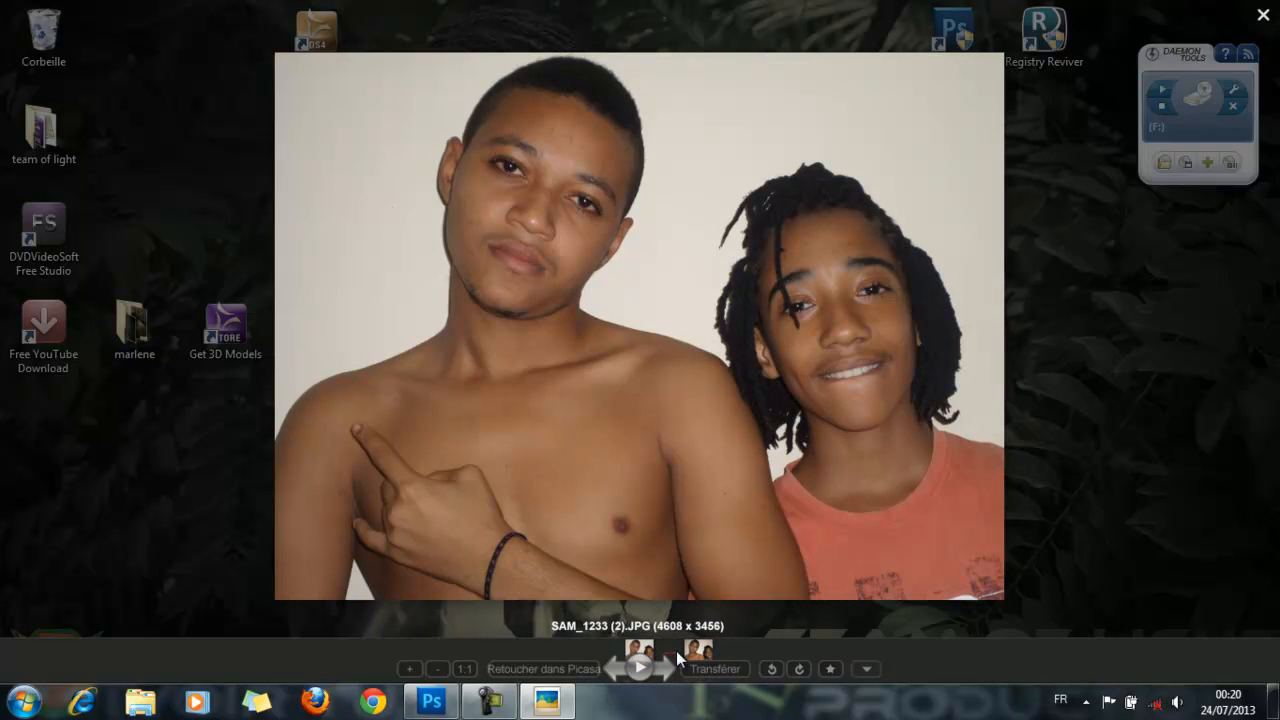
pyautogui.click(663, 675)
pyautogui.click(663, 675)
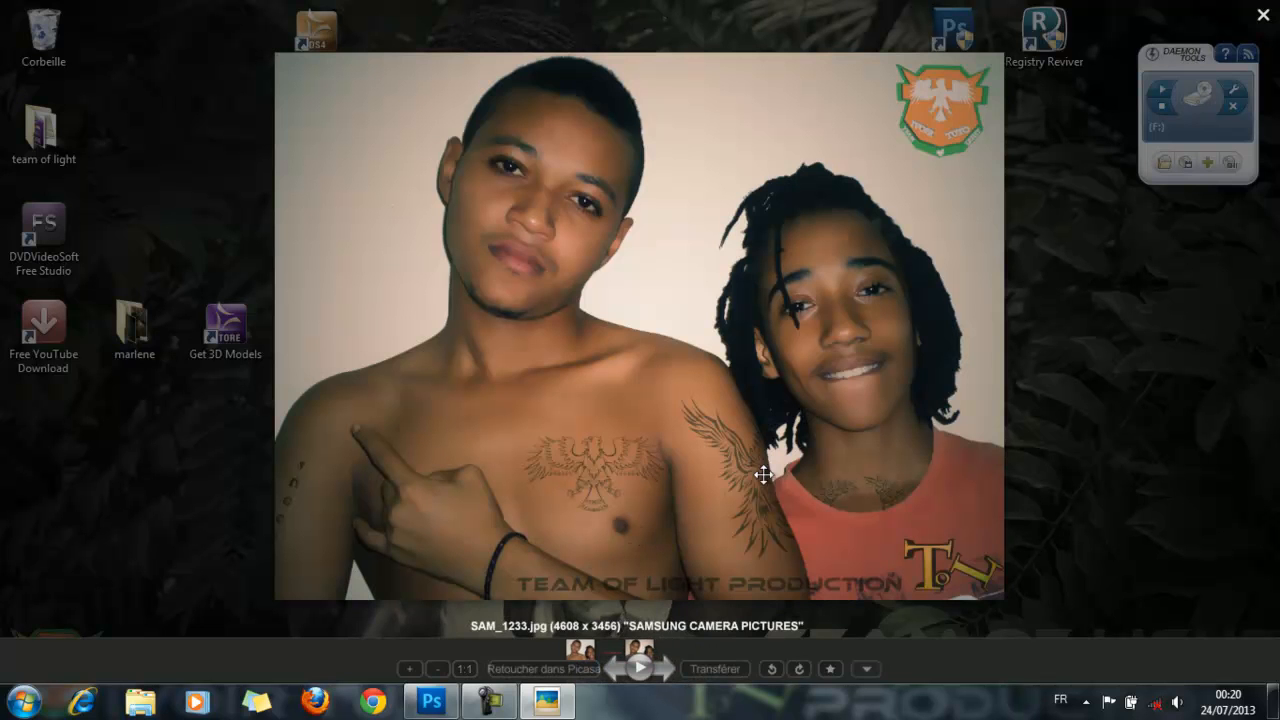
pyautogui.click(1263, 16)
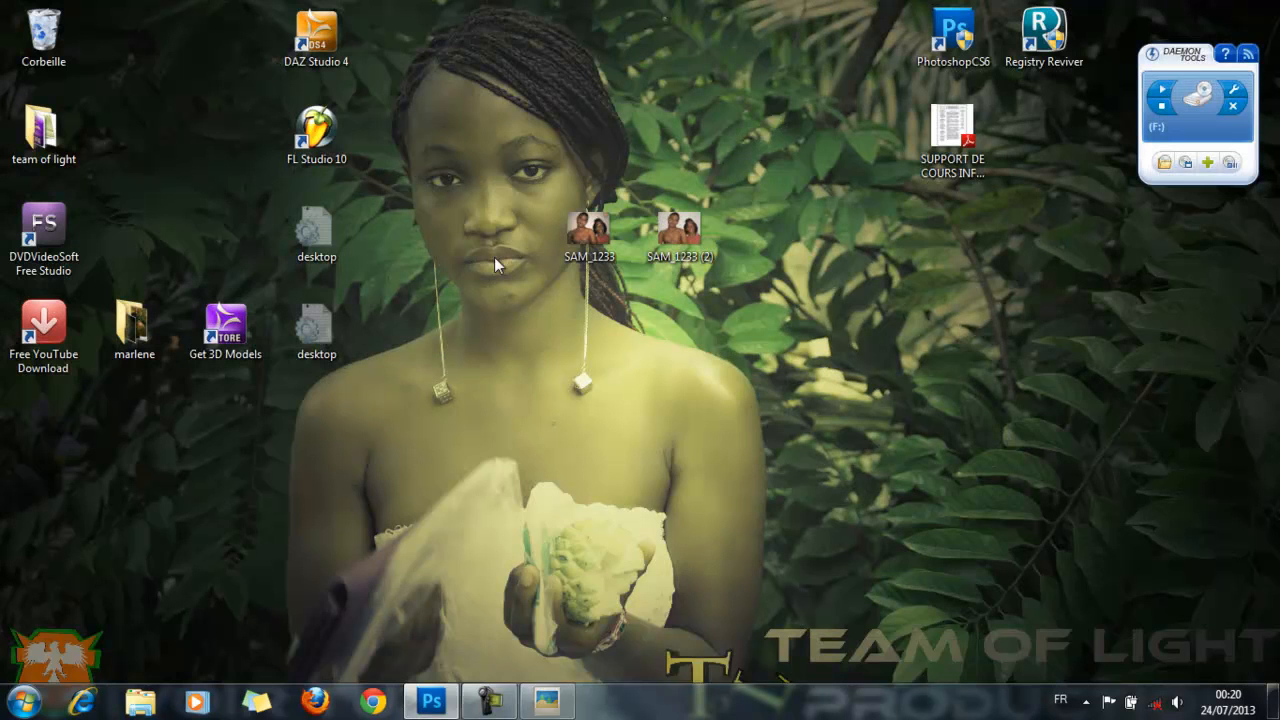
# Switch to Photoshop and open the photo SAM_1233 (2) from the desktop.
pyautogui.click(431, 701)
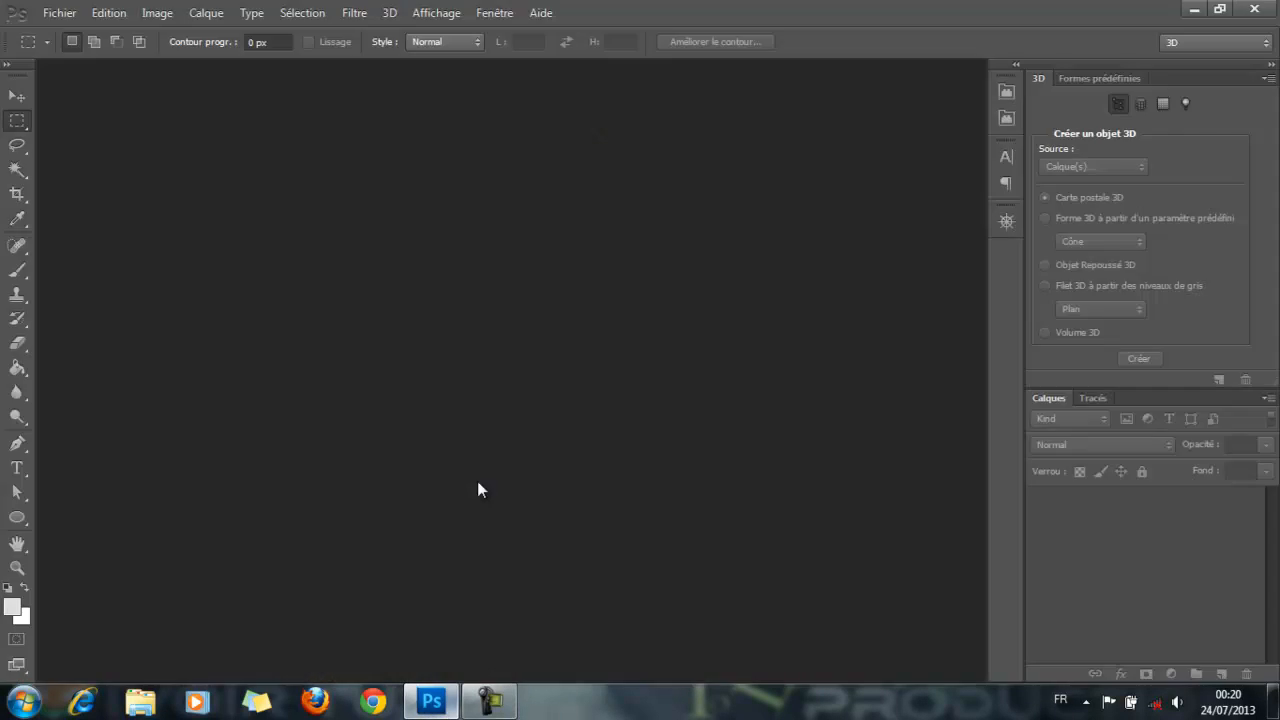
pyautogui.click(59, 12)
pyautogui.moveTo(96, 27)
pyautogui.moveTo(60, 12)
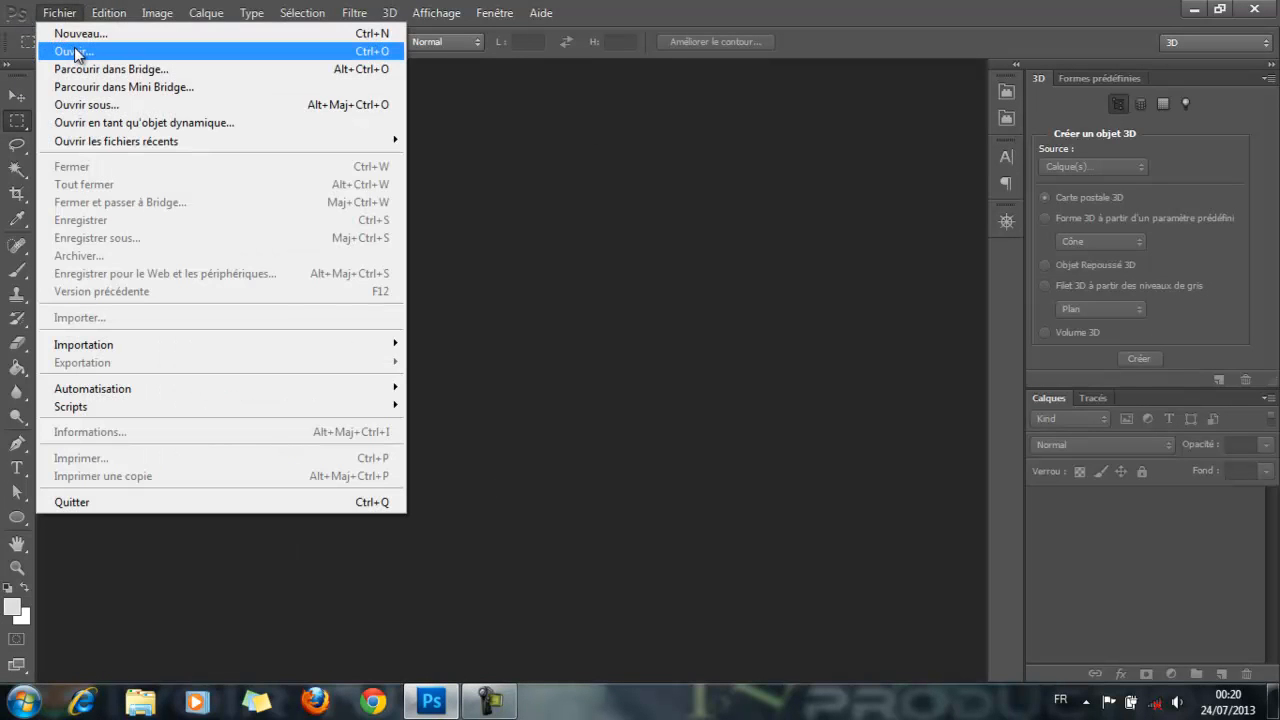
pyautogui.click(77, 52)
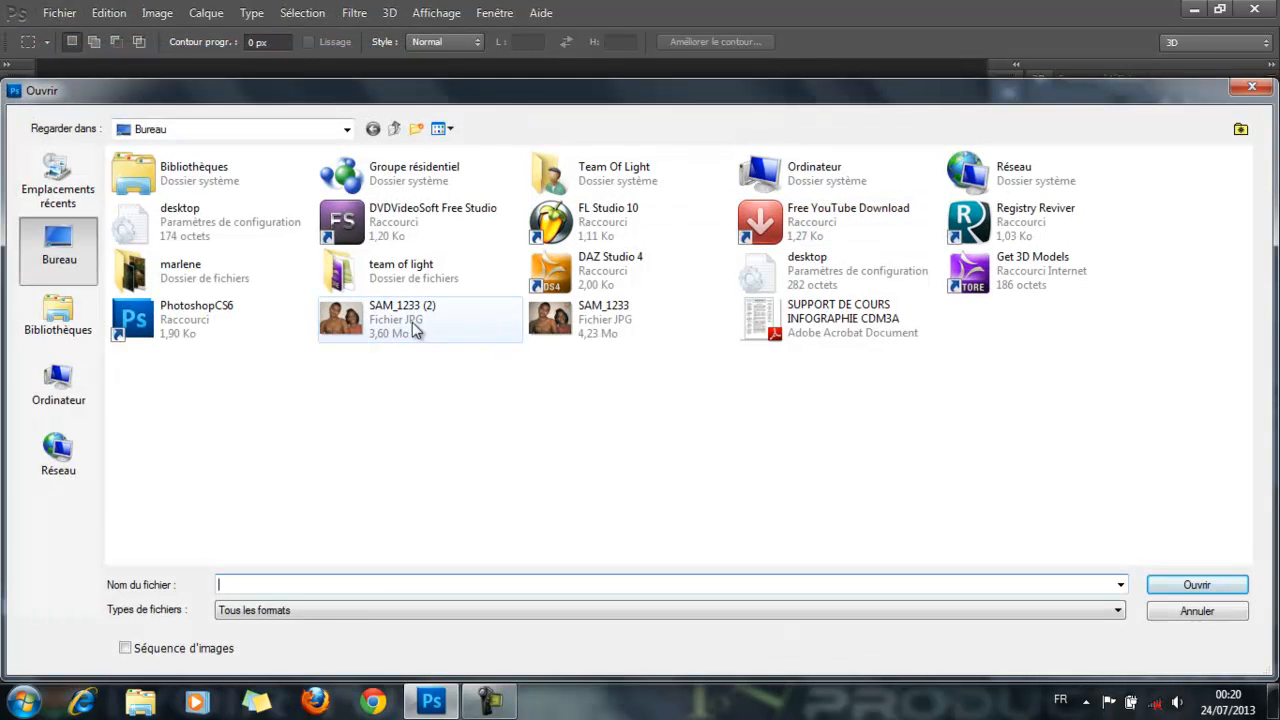
pyautogui.click(406, 325)
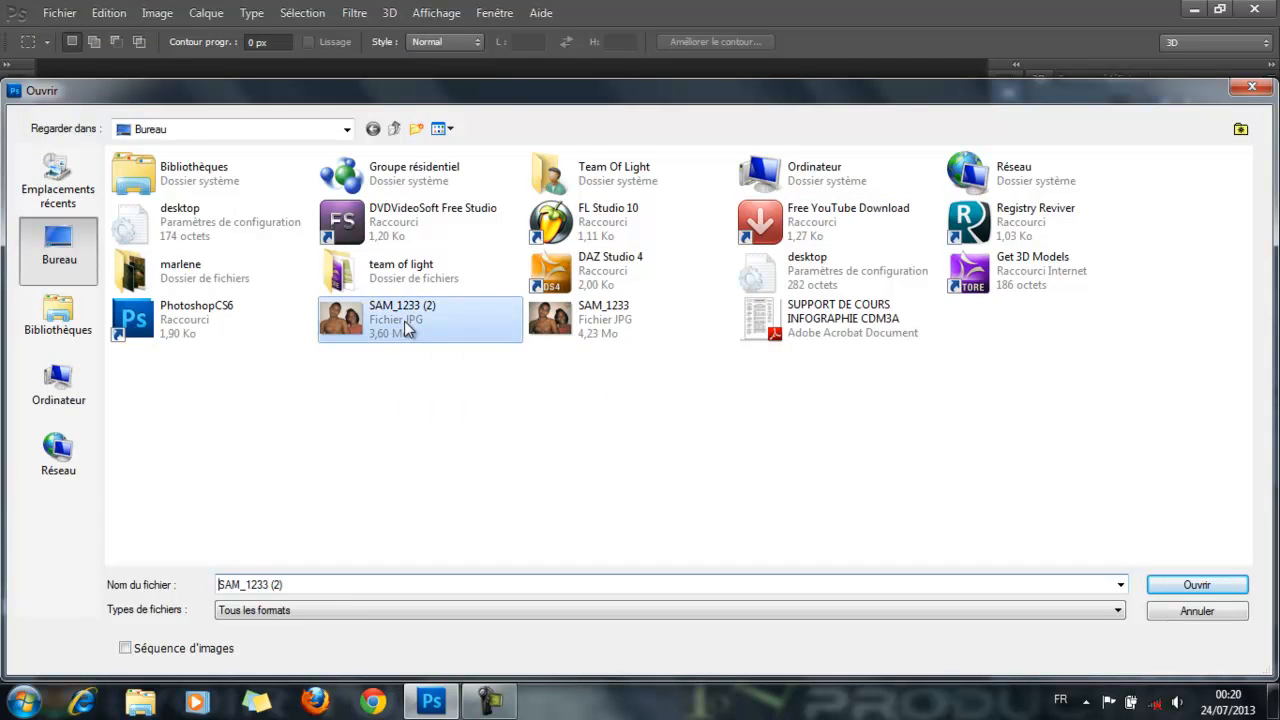
pyautogui.click(1152, 590)
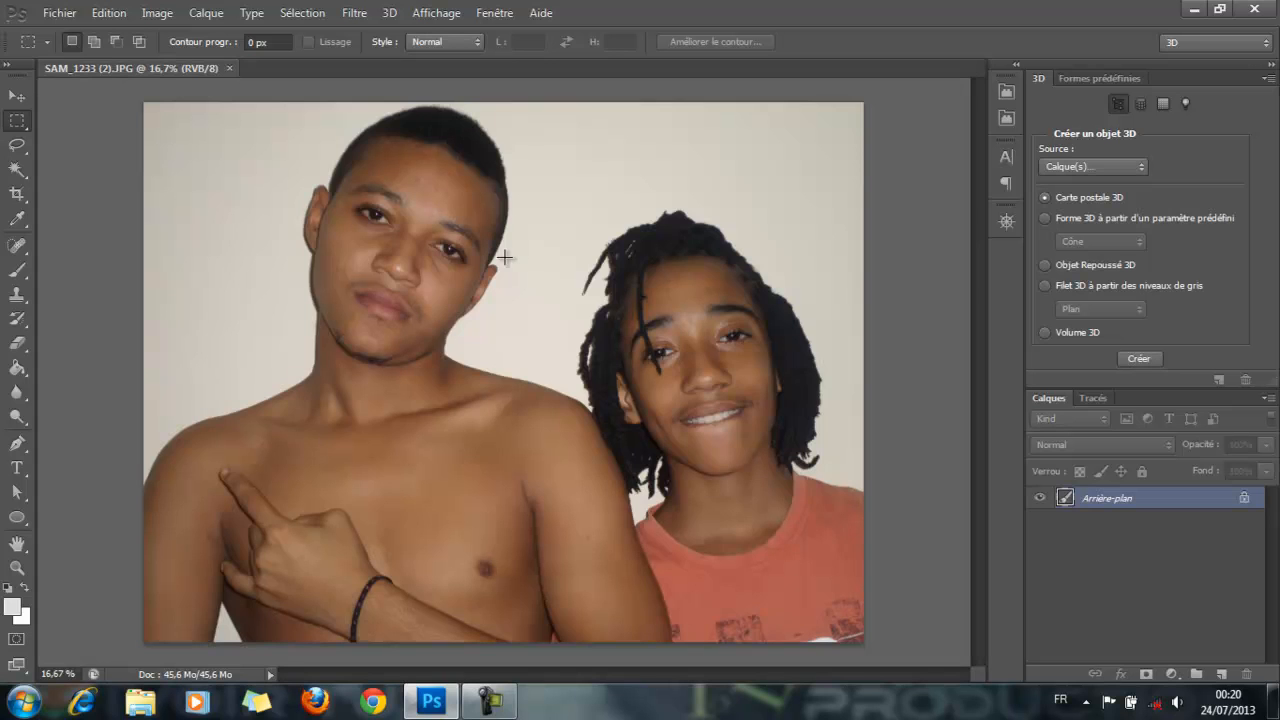
# Convert the locked background into the regular layer Calque 0 and duplicate it.
pyautogui.doubleClick(1248, 496)
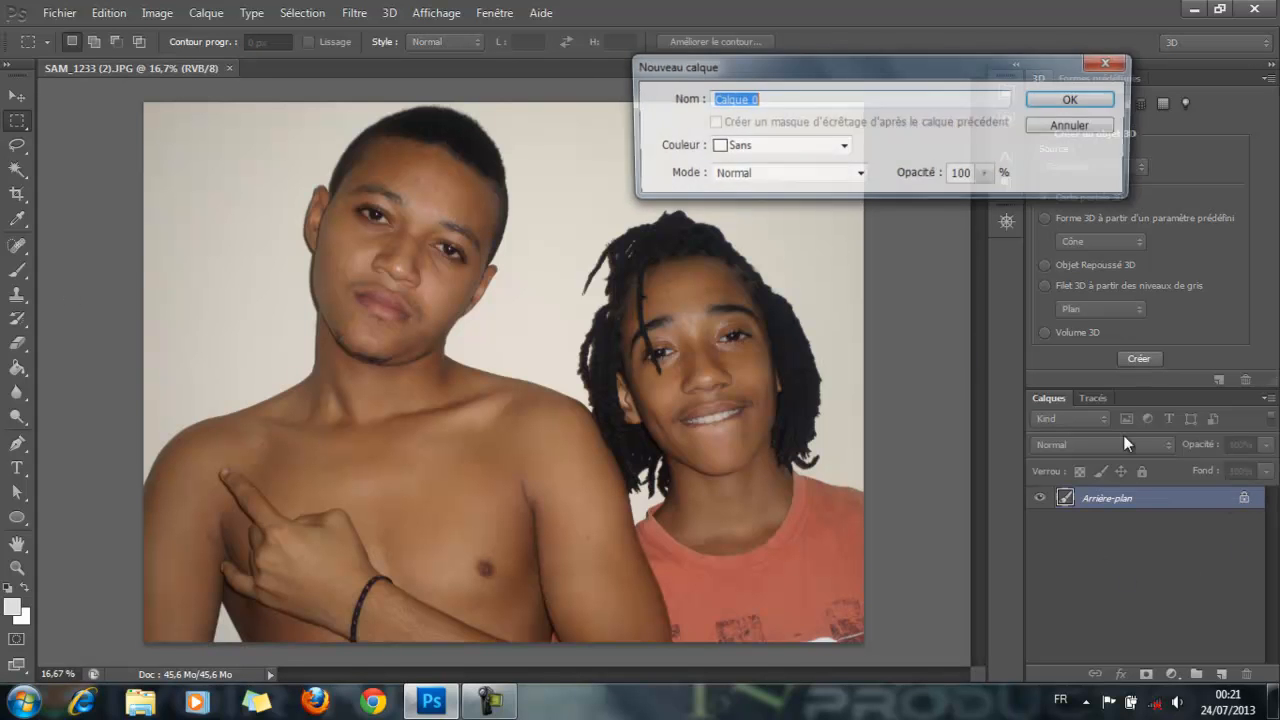
pyautogui.click(1073, 100)
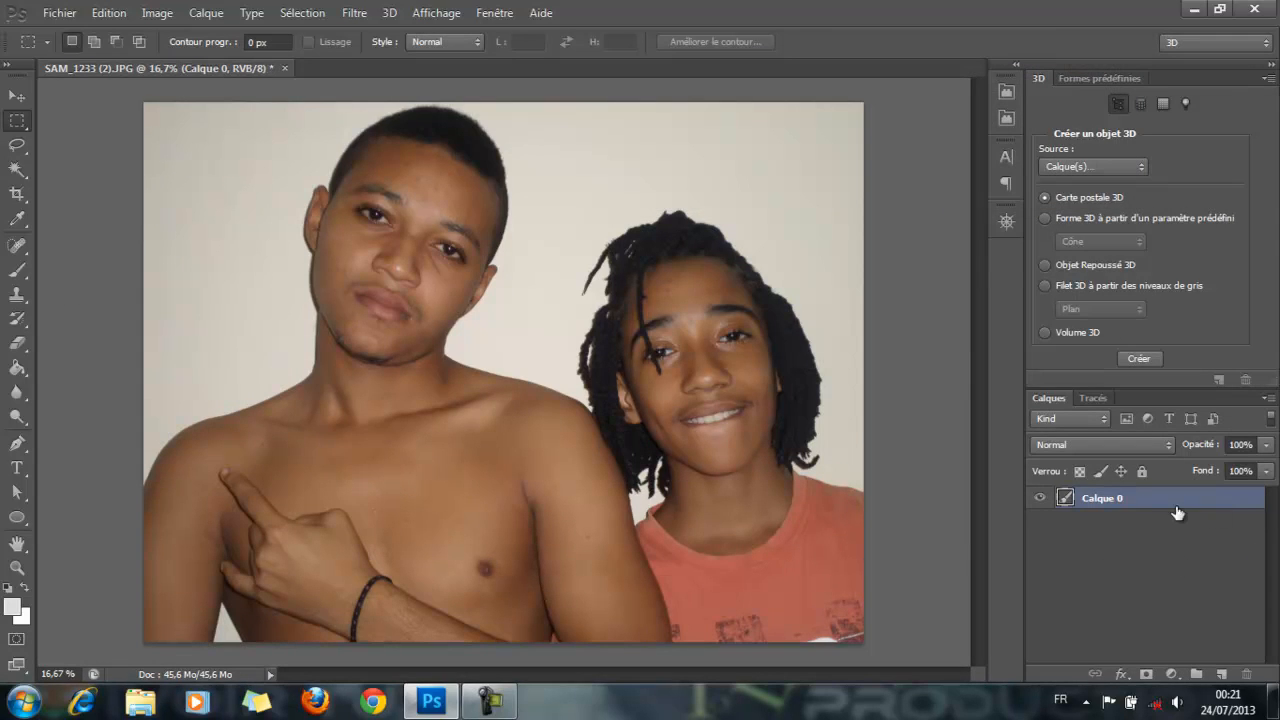
pyautogui.moveTo(1150, 503); pyautogui.dragTo(1222, 675)
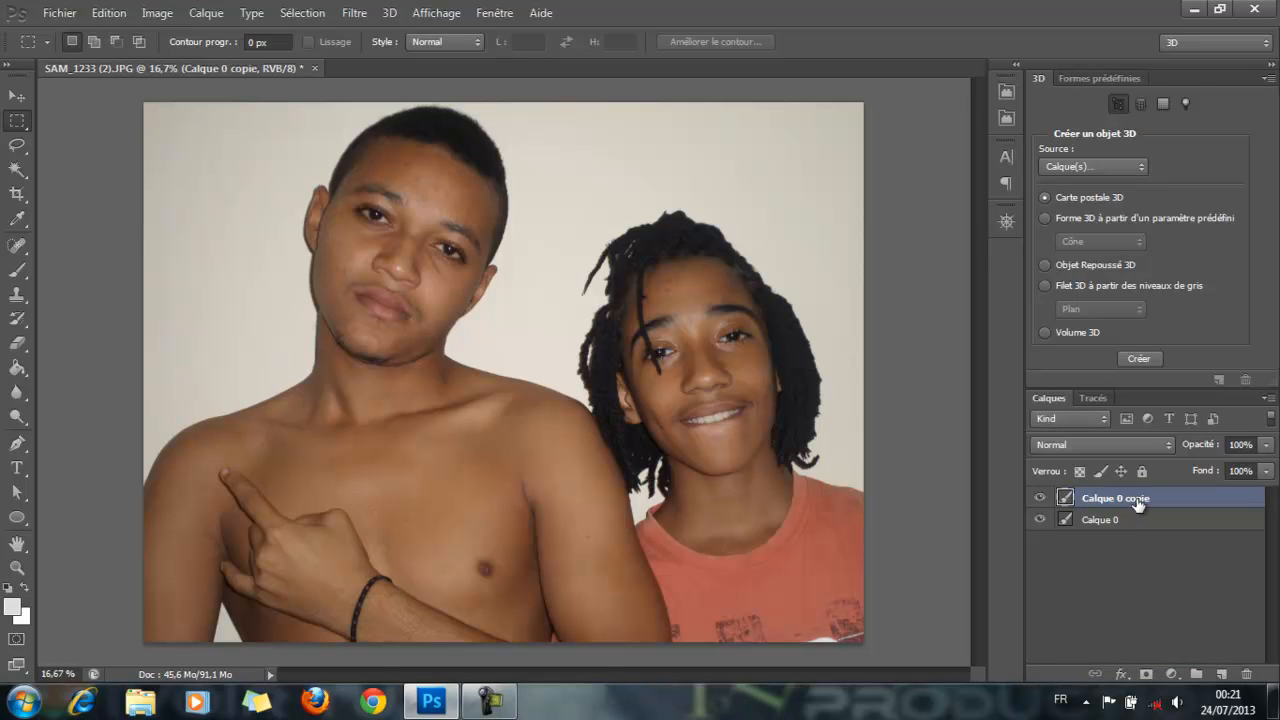
# Delete the duplicated layer and duplicate Calque 0 again.
pyautogui.press('Delete')
pyautogui.hotkey('ctrl', 'z')
pyautogui.press('Delete')
pyautogui.moveTo(1137, 506); pyautogui.dragTo(1222, 675)
# Apply the surface blur filter (Flou de surface) to Calque 0 copie with a radius of 31 pixels.
pyautogui.click(354, 12)
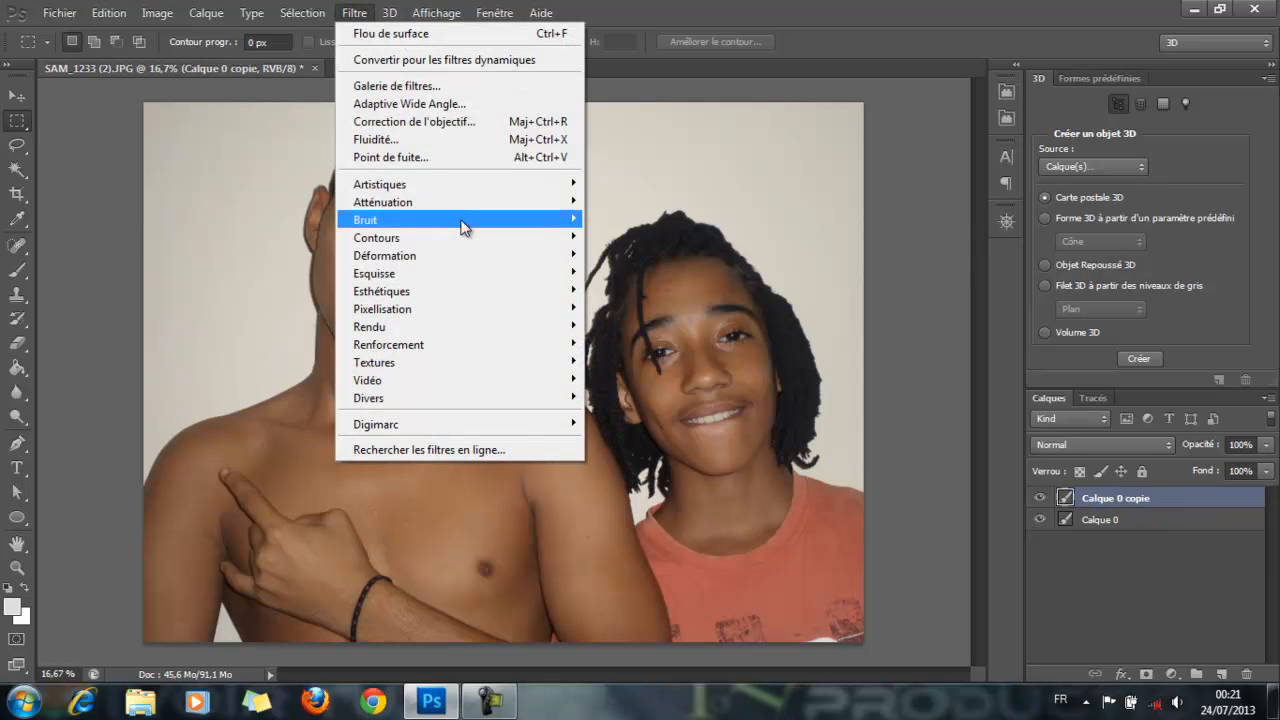
pyautogui.moveTo(462, 202)
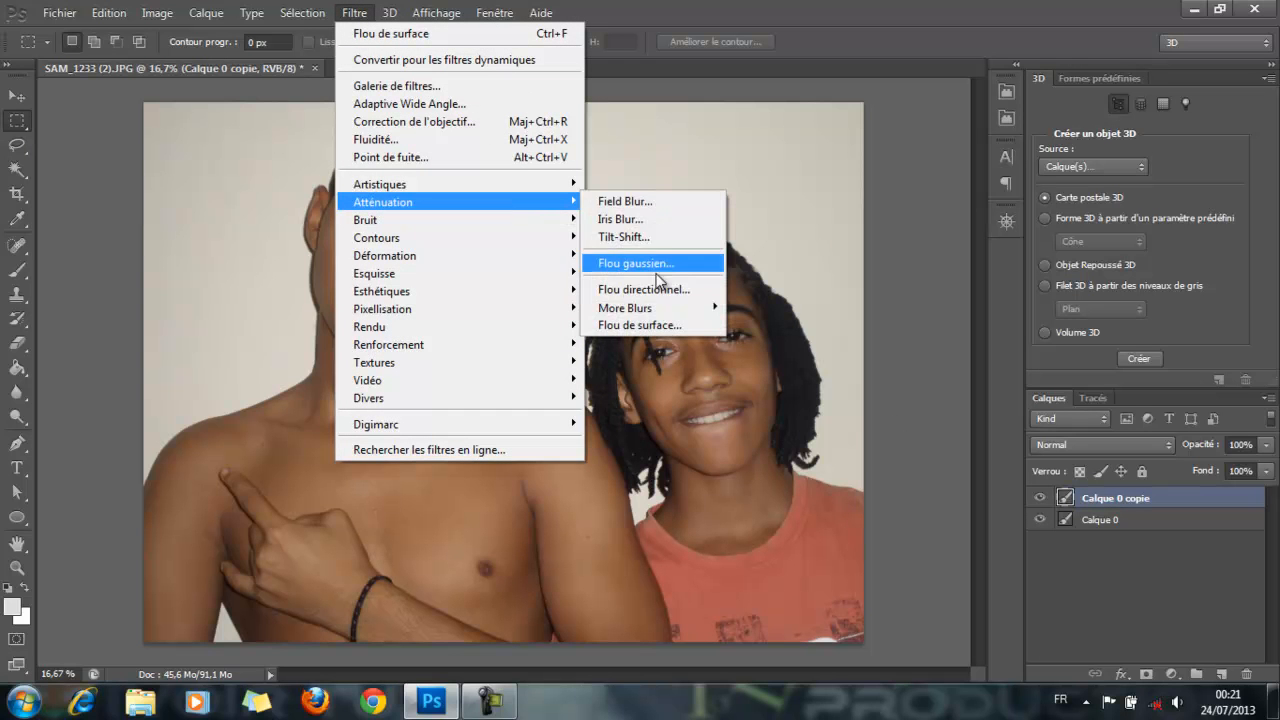
pyautogui.click(645, 330)
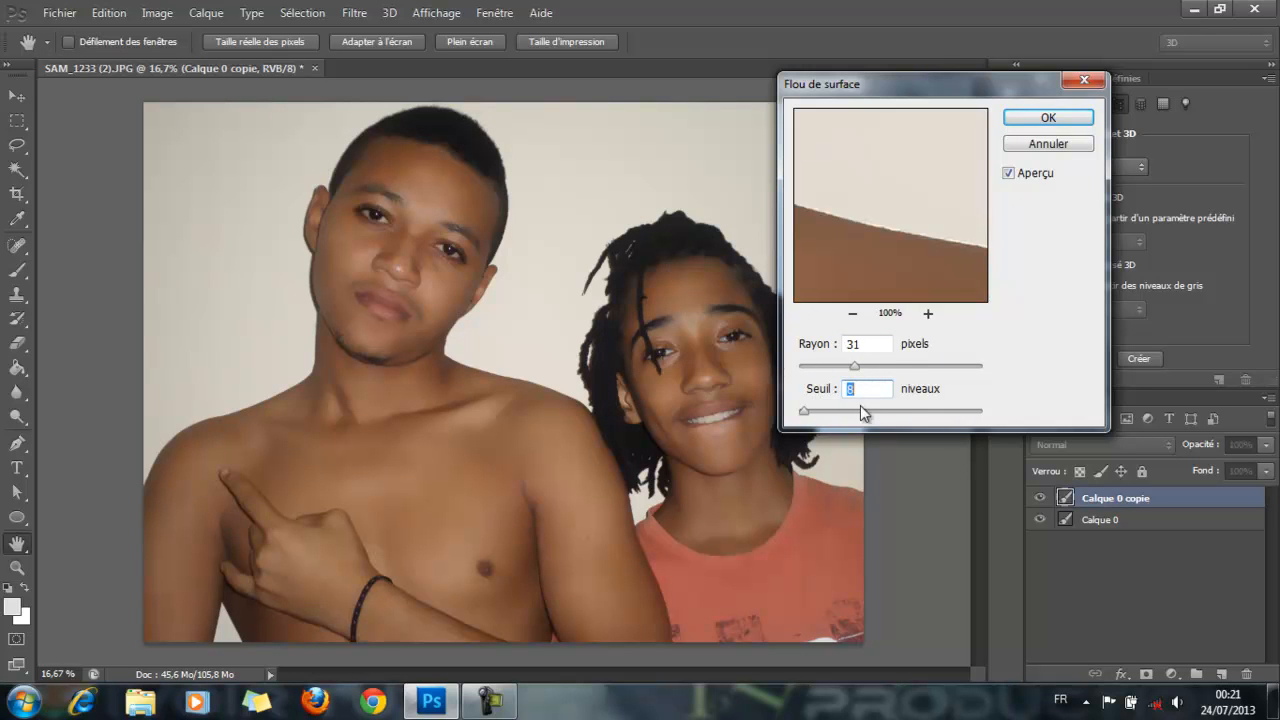
pyautogui.click(1048, 120)
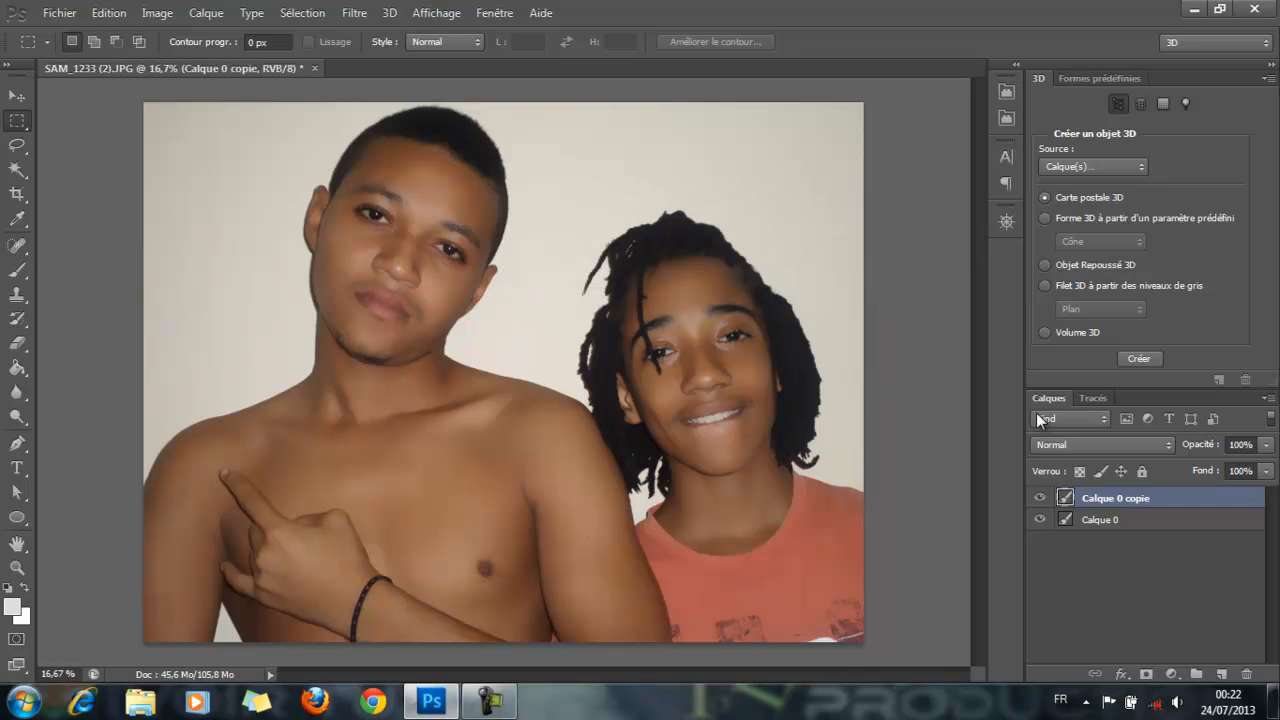
# Toggle the visibility of Calque 0 copie to compare the blurred skin with the original.
pyautogui.click(1040, 498)
pyautogui.click(1040, 498)
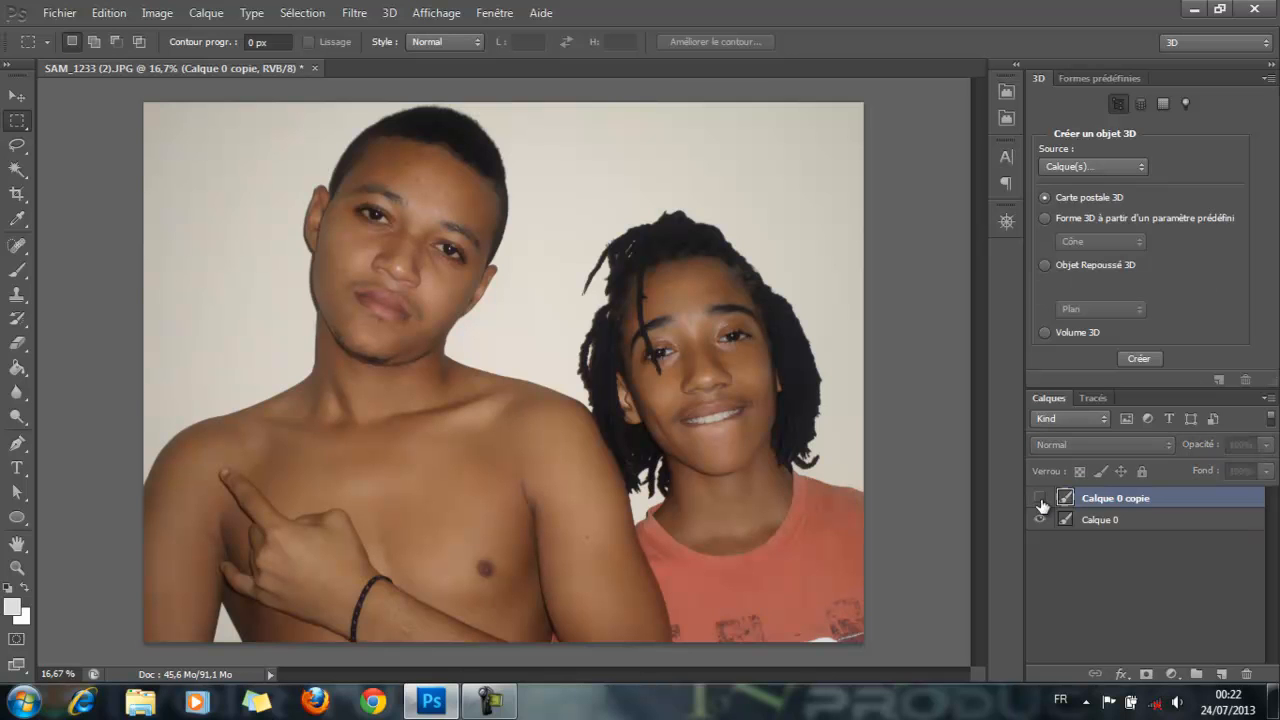
pyautogui.click(1040, 498)
pyautogui.click(1040, 500)
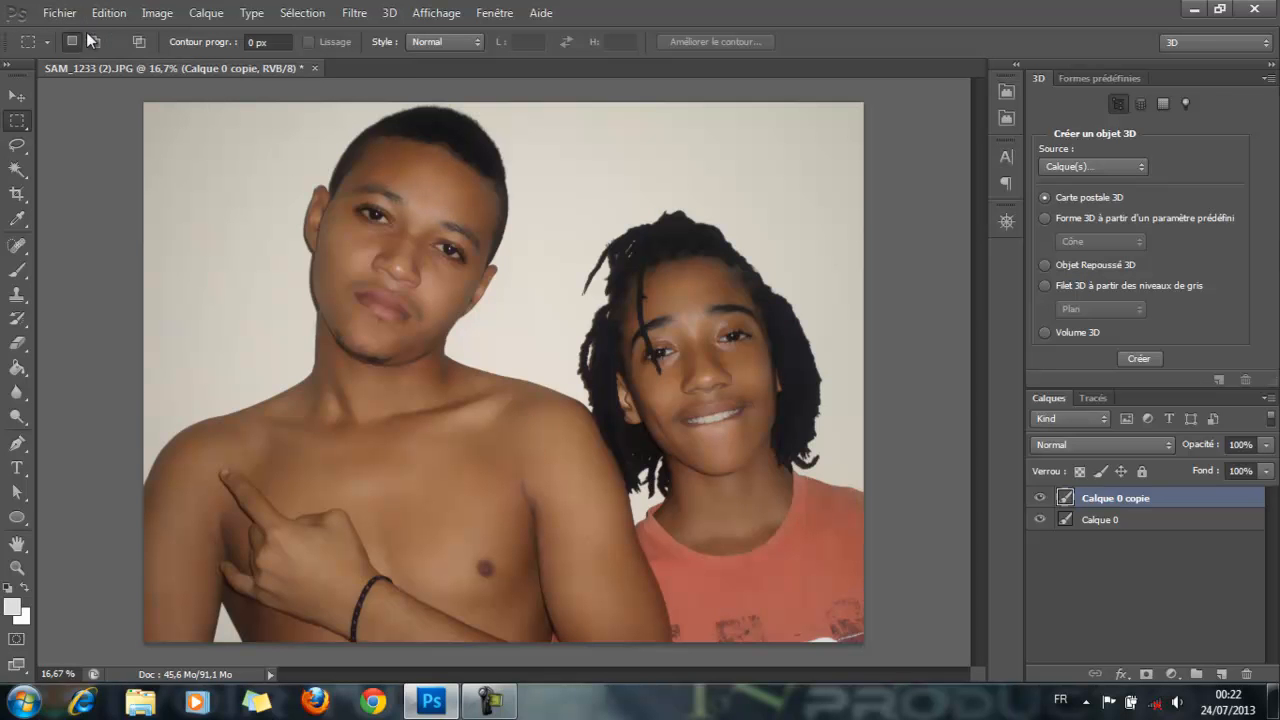
# Place the cardinal_of_fire bird image from the tatouage folder in PHOTOSHOP PROJECT on drive D: into the photo.
pyautogui.click(62, 13)
pyautogui.click(128, 318)
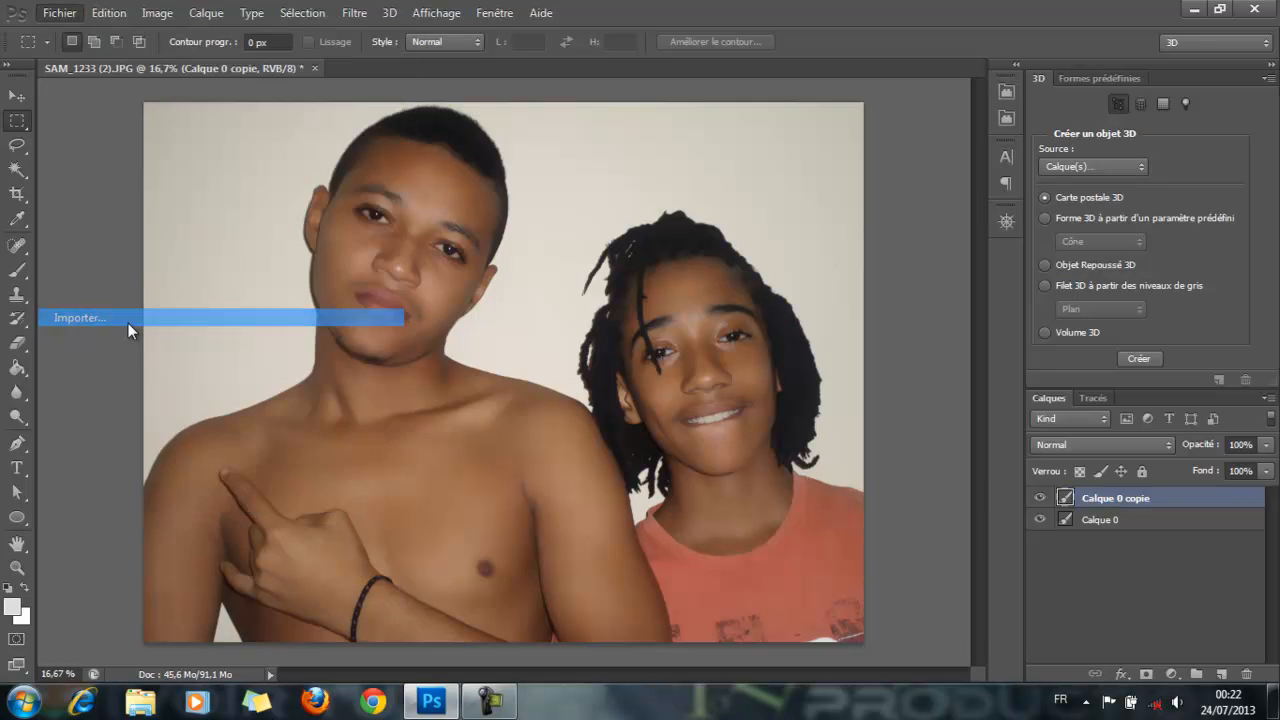
pyautogui.click(47, 331)
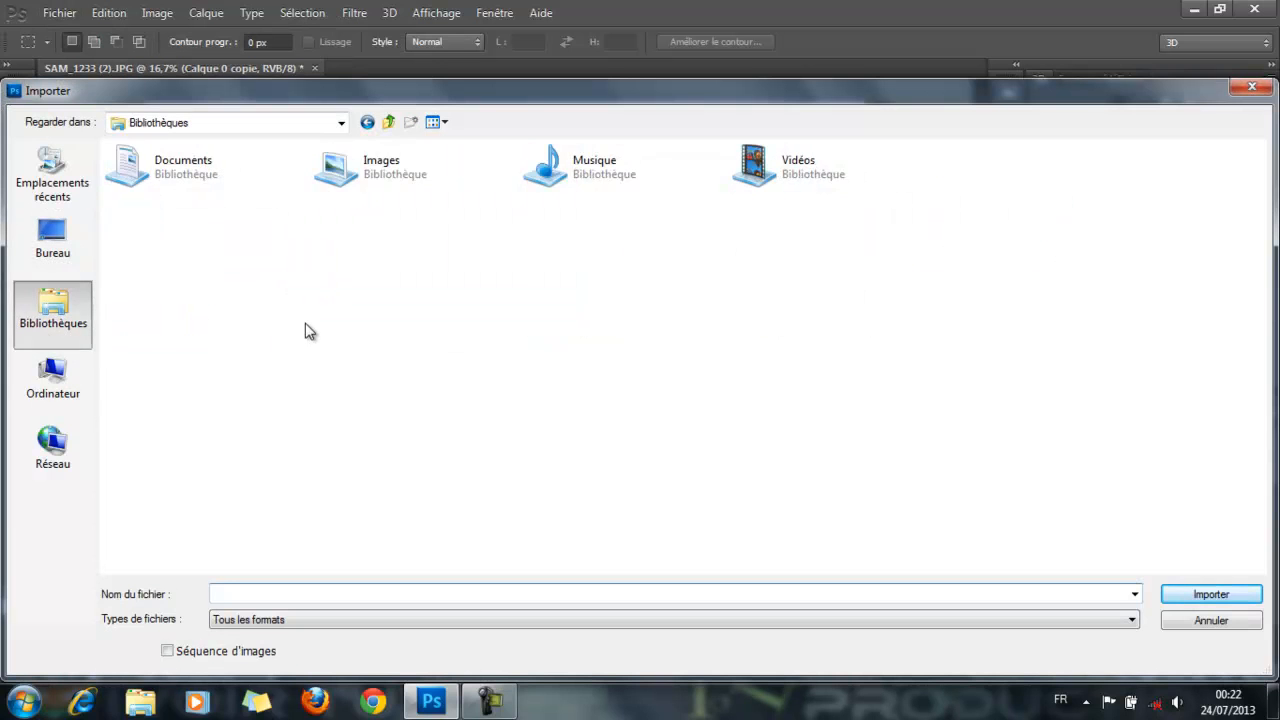
pyautogui.click(81, 378)
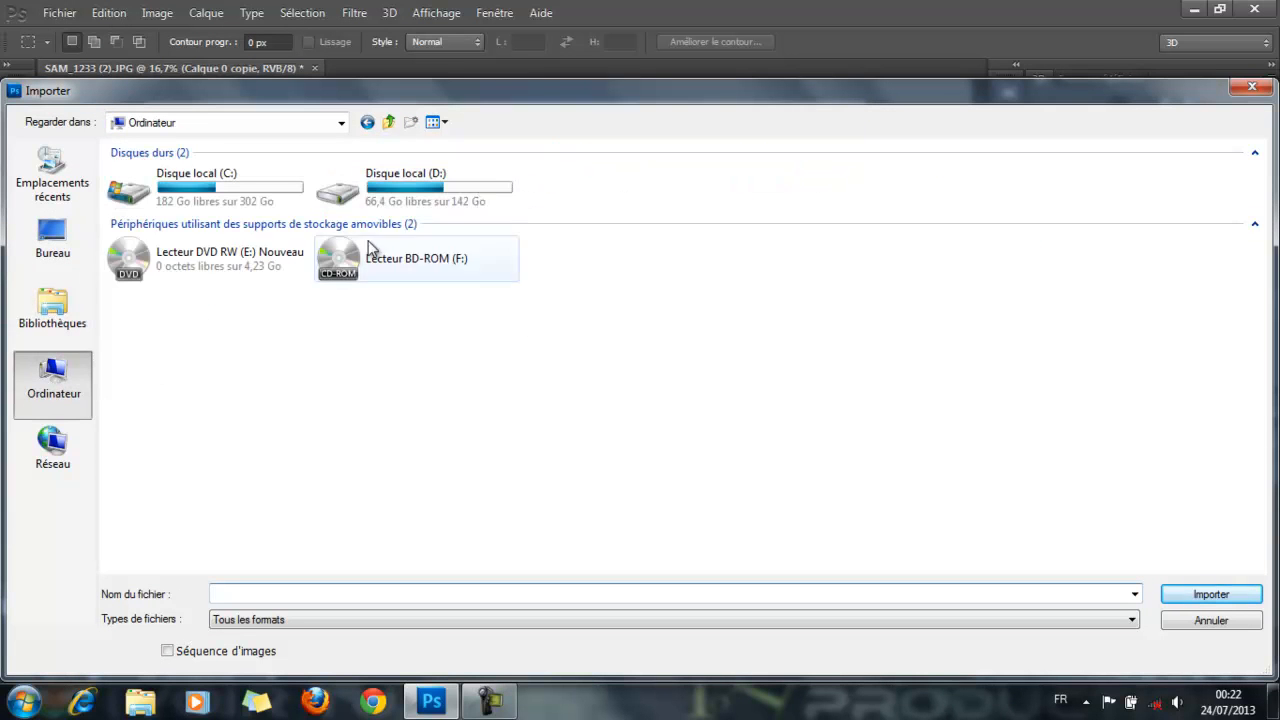
pyautogui.doubleClick(398, 189)
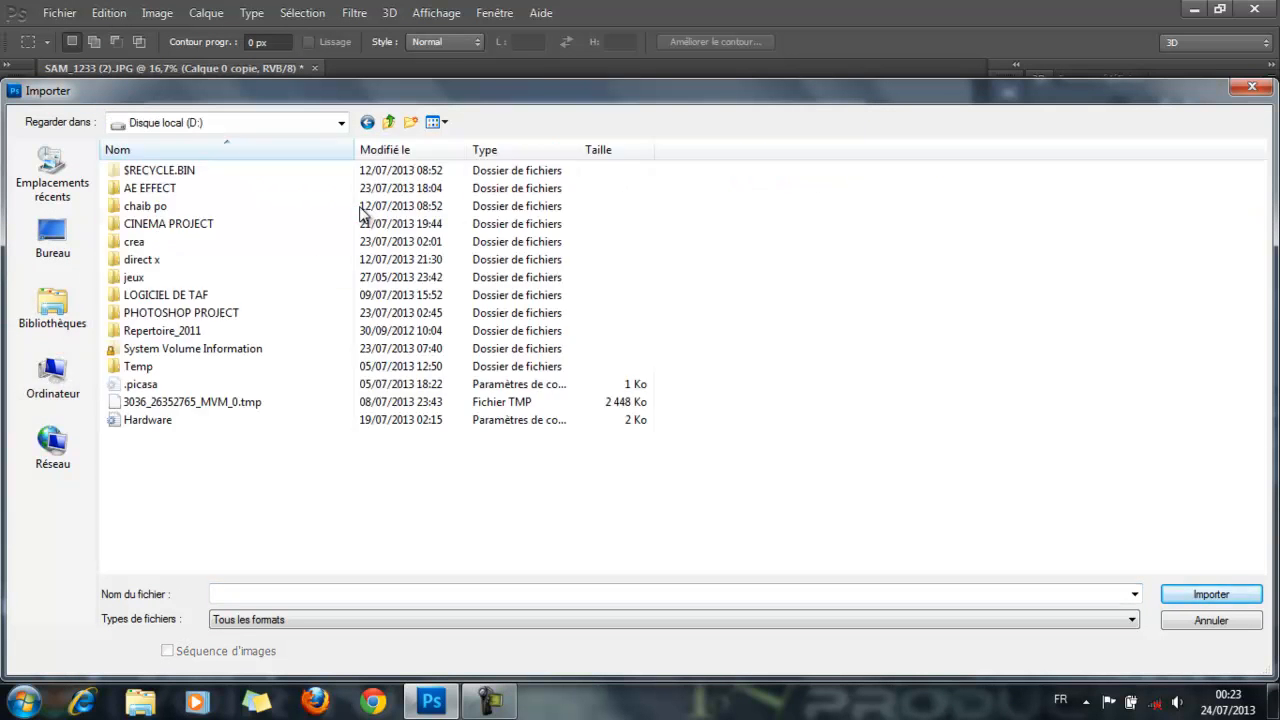
pyautogui.doubleClick(172, 314)
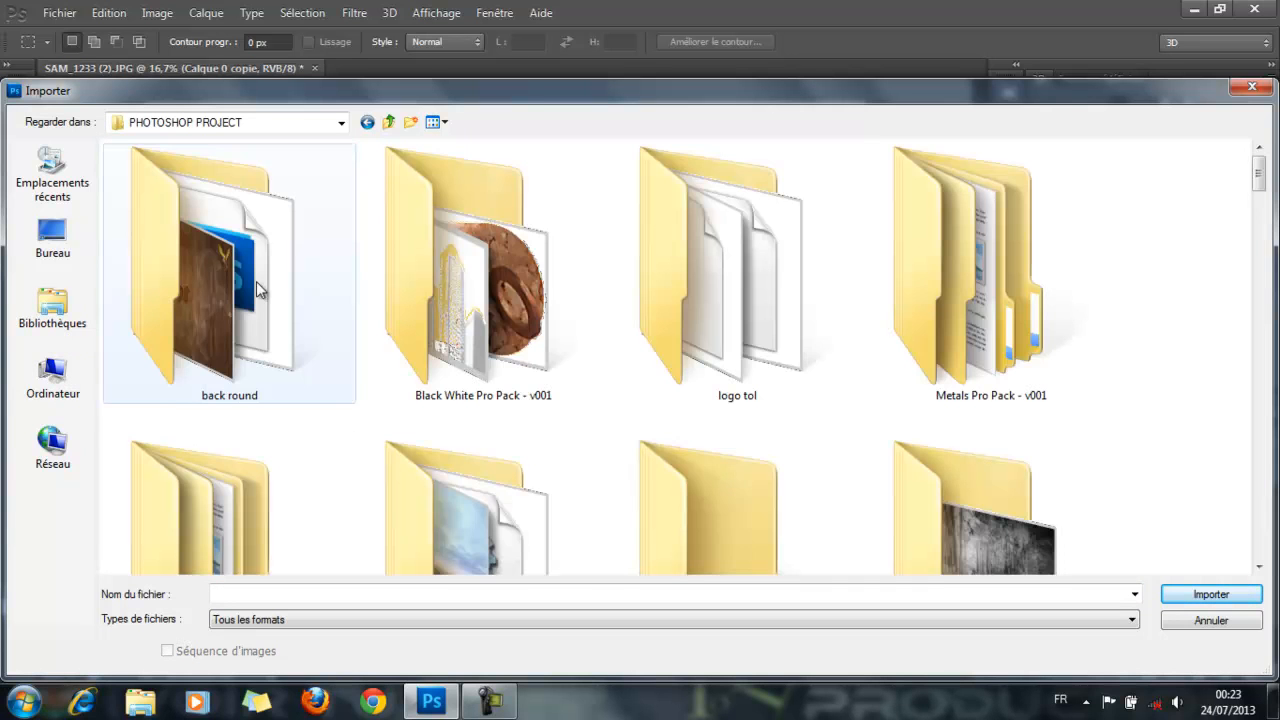
pyautogui.doubleClick(763, 503)
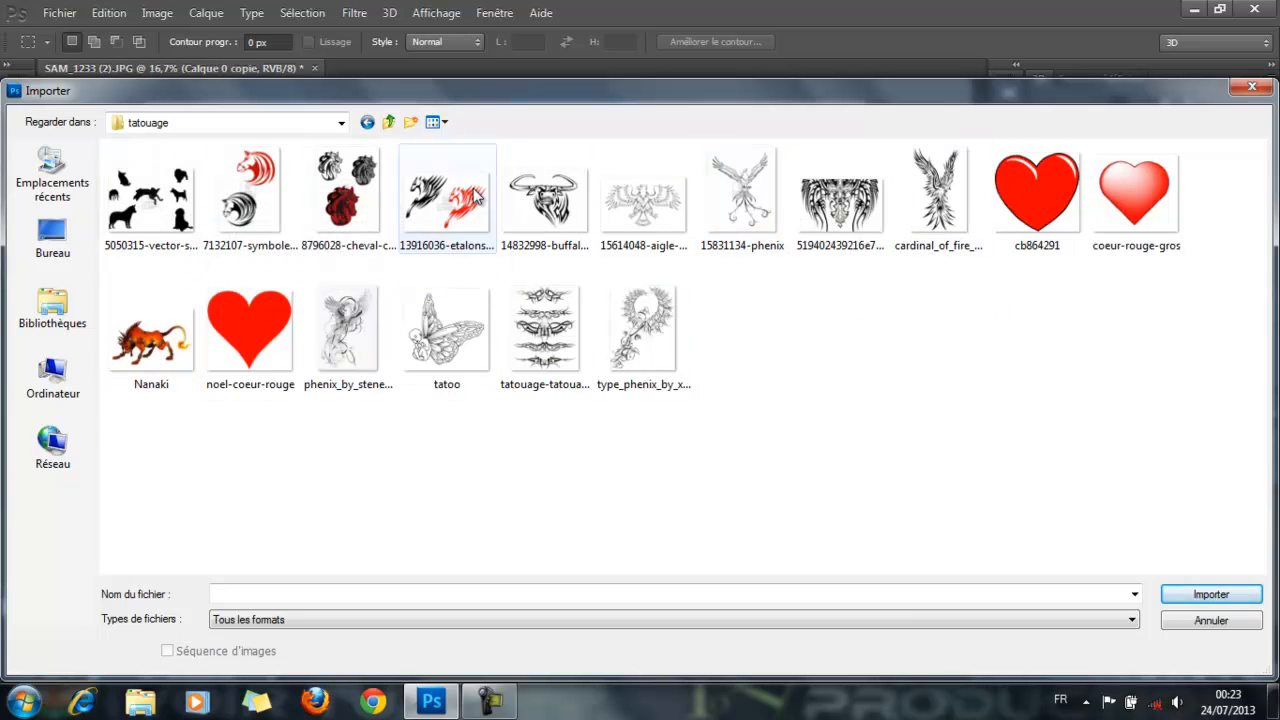
pyautogui.click(916, 203)
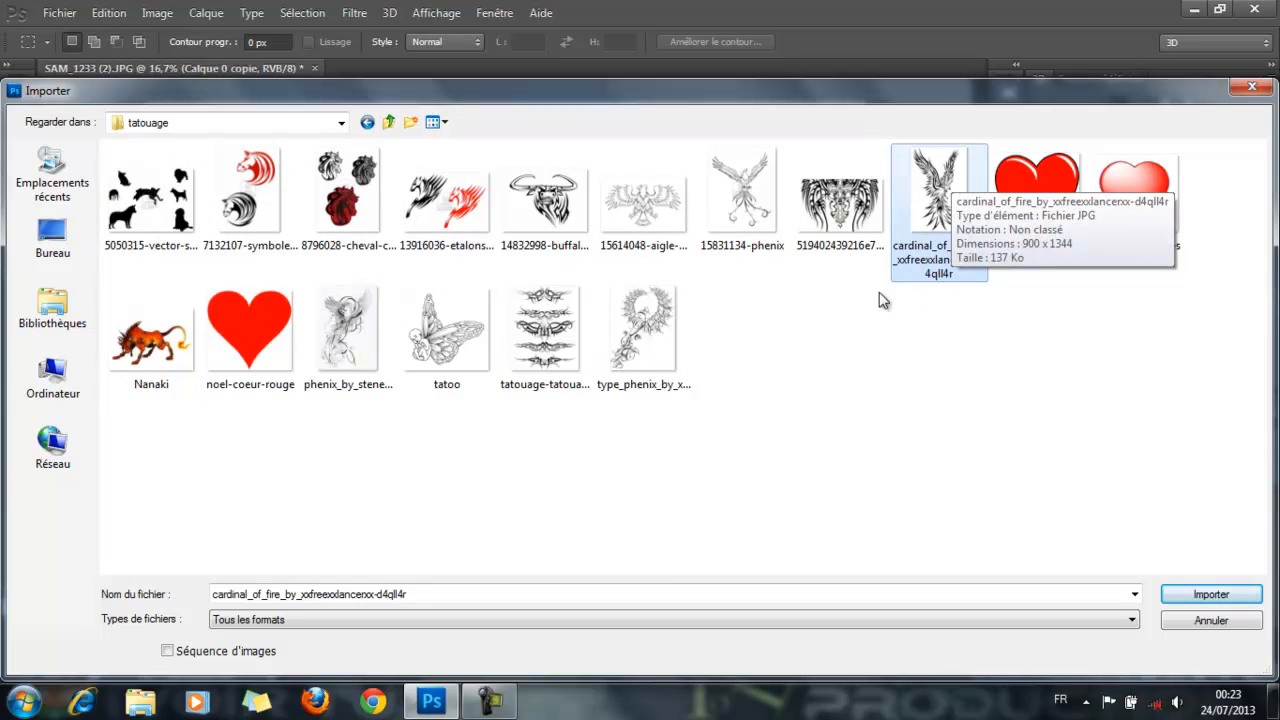
pyautogui.click(1215, 597)
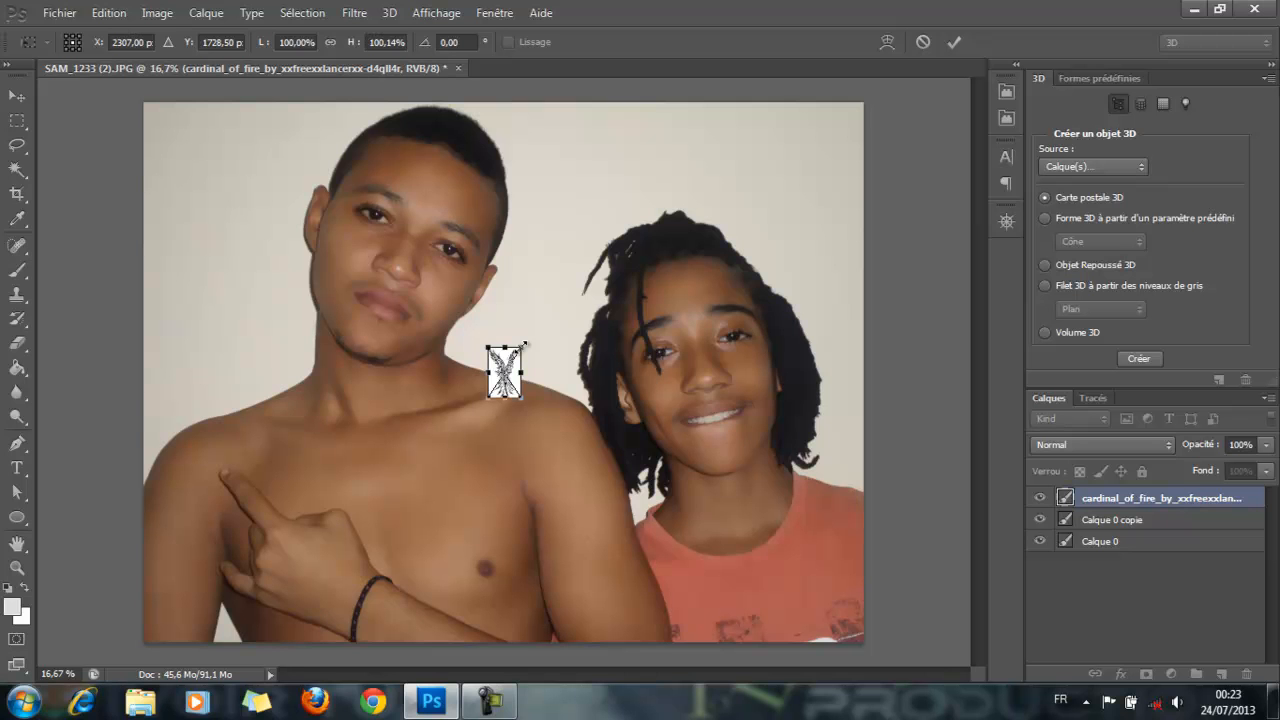
# Enlarge the placed bird image proportionally around its centre to about 911% and apply the transformation.
pyautogui.moveTo(524, 343); pyautogui.dragTo(733, 185)
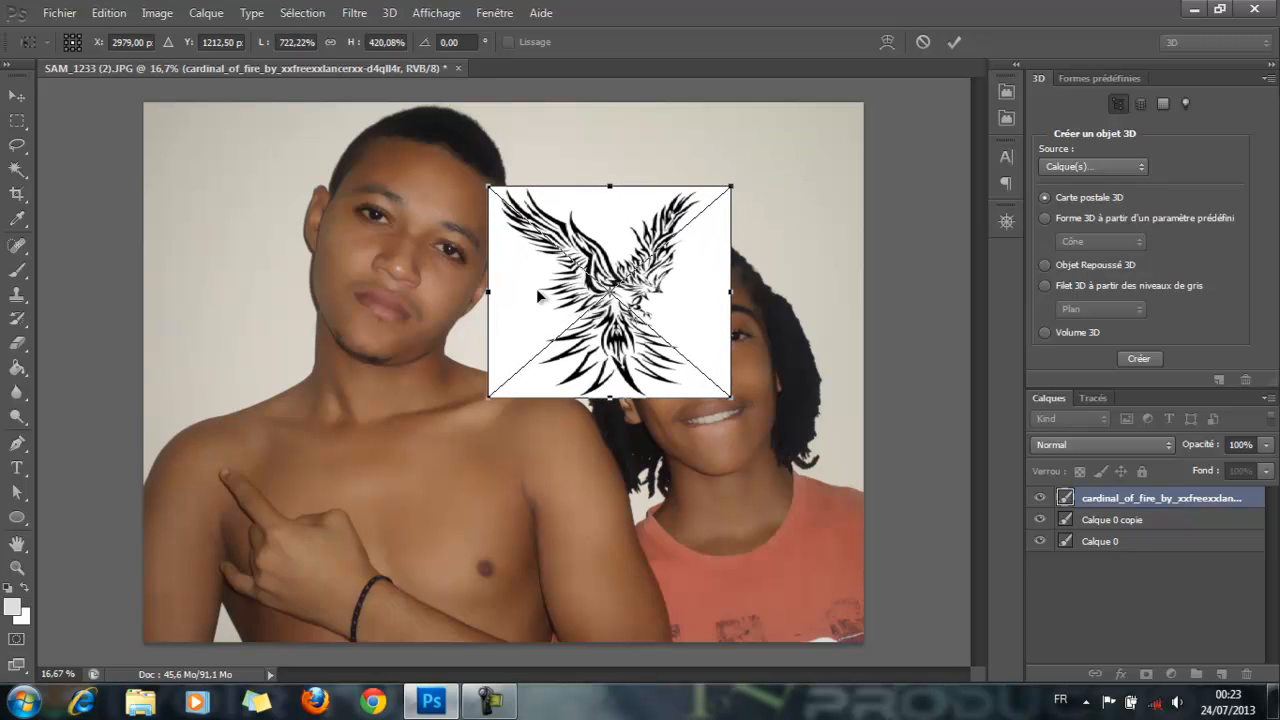
pyautogui.hotkey('ctrl', 'z')
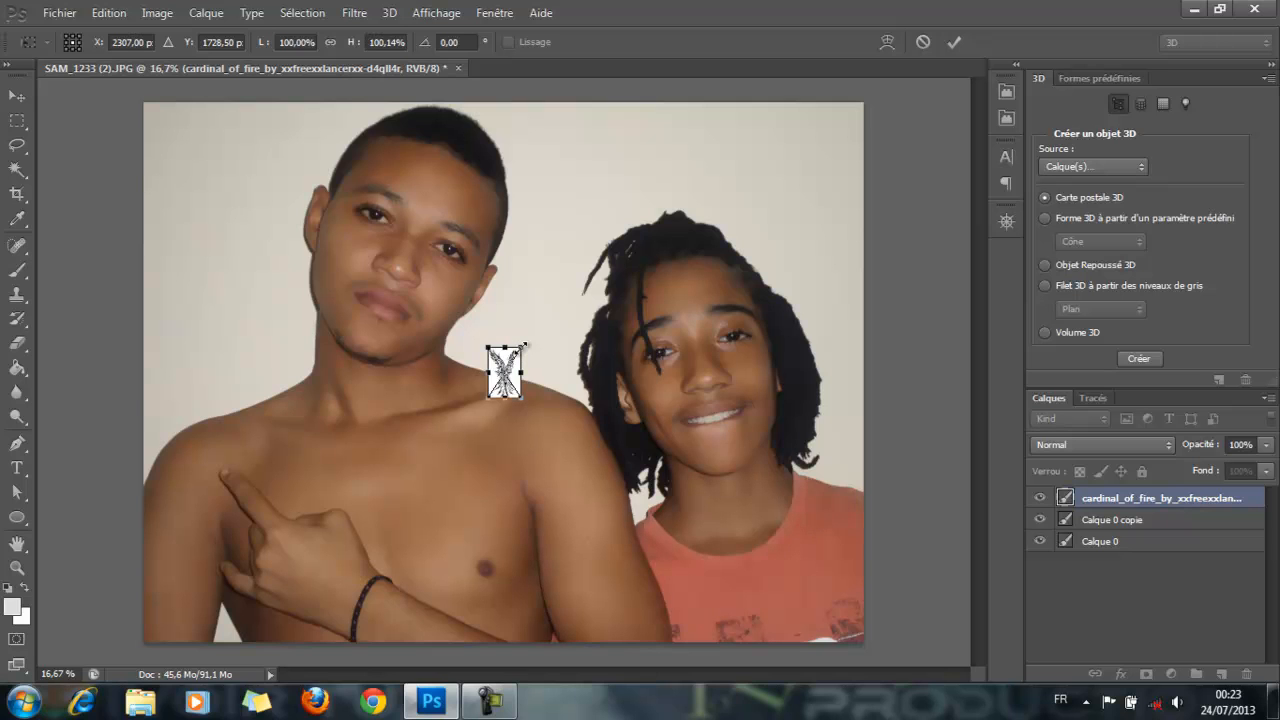
pyautogui.moveTo(524, 344); pyautogui.dragTo(709, 176)
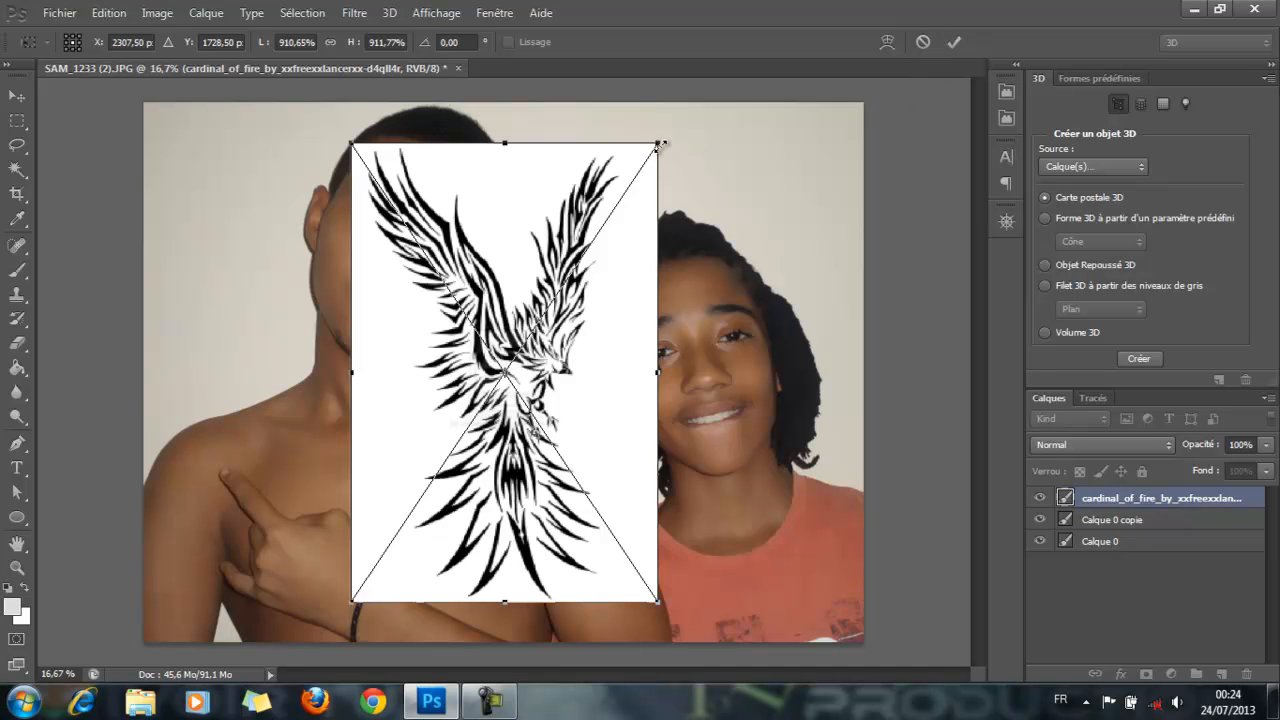
pyautogui.click(955, 45)
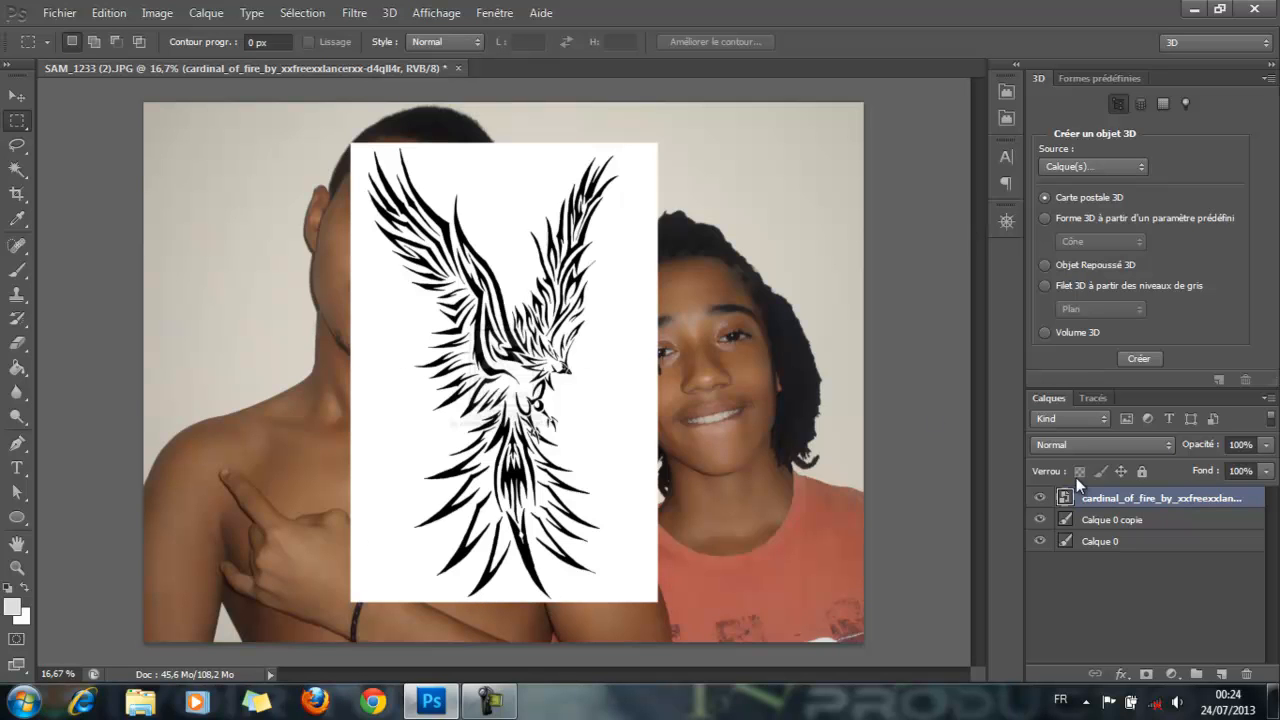
# Set the bird layer's blend mode to Produit and turn on the Move tool's transform controls.
pyautogui.click(1167, 446)
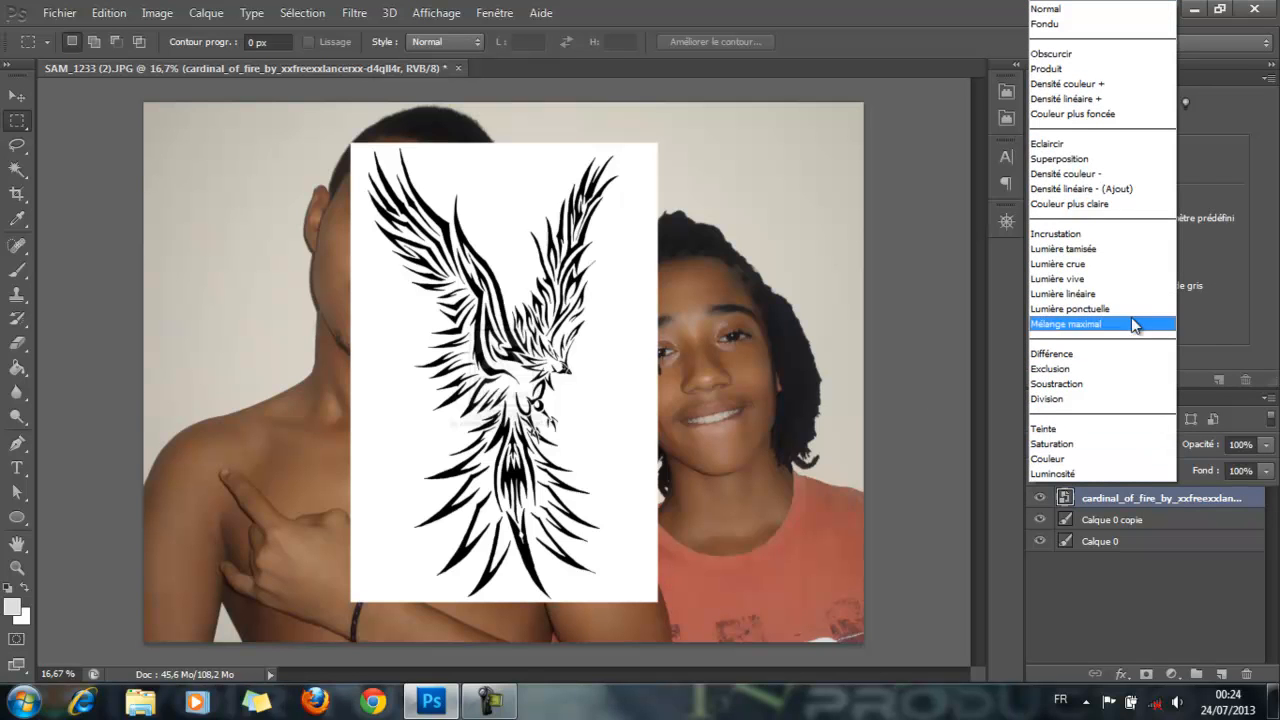
pyautogui.click(1076, 66)
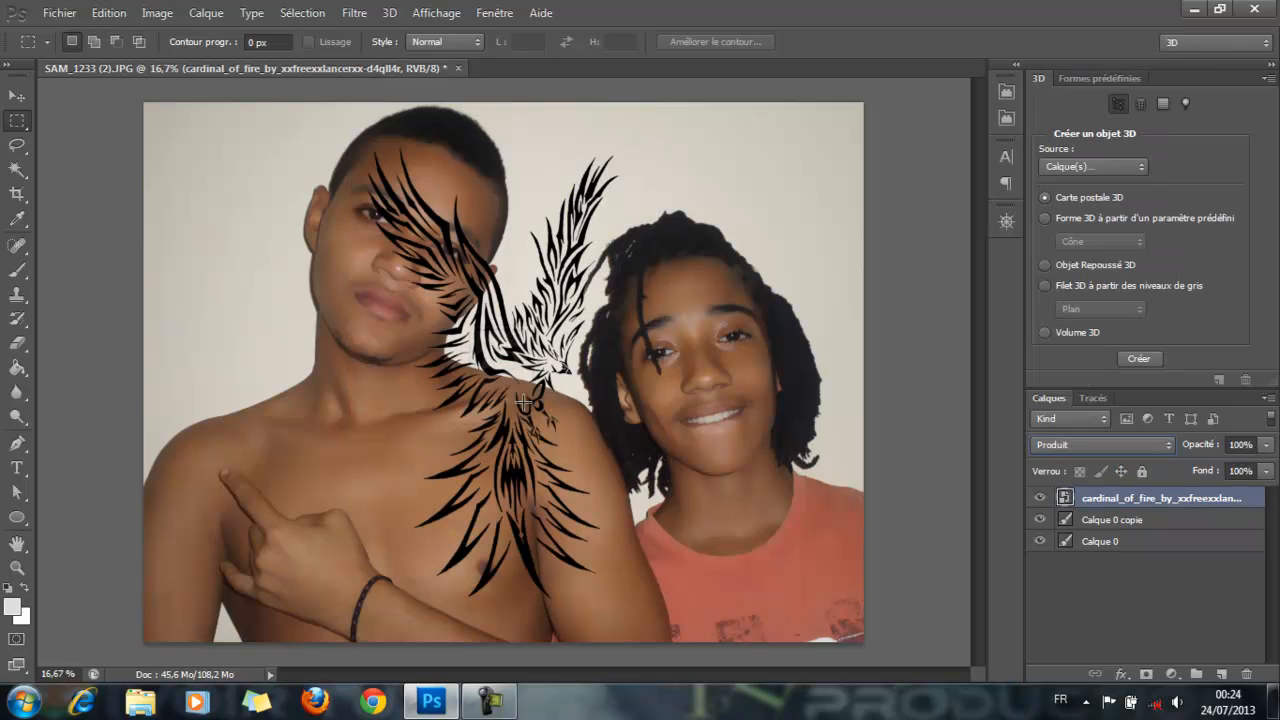
pyautogui.click(17, 96)
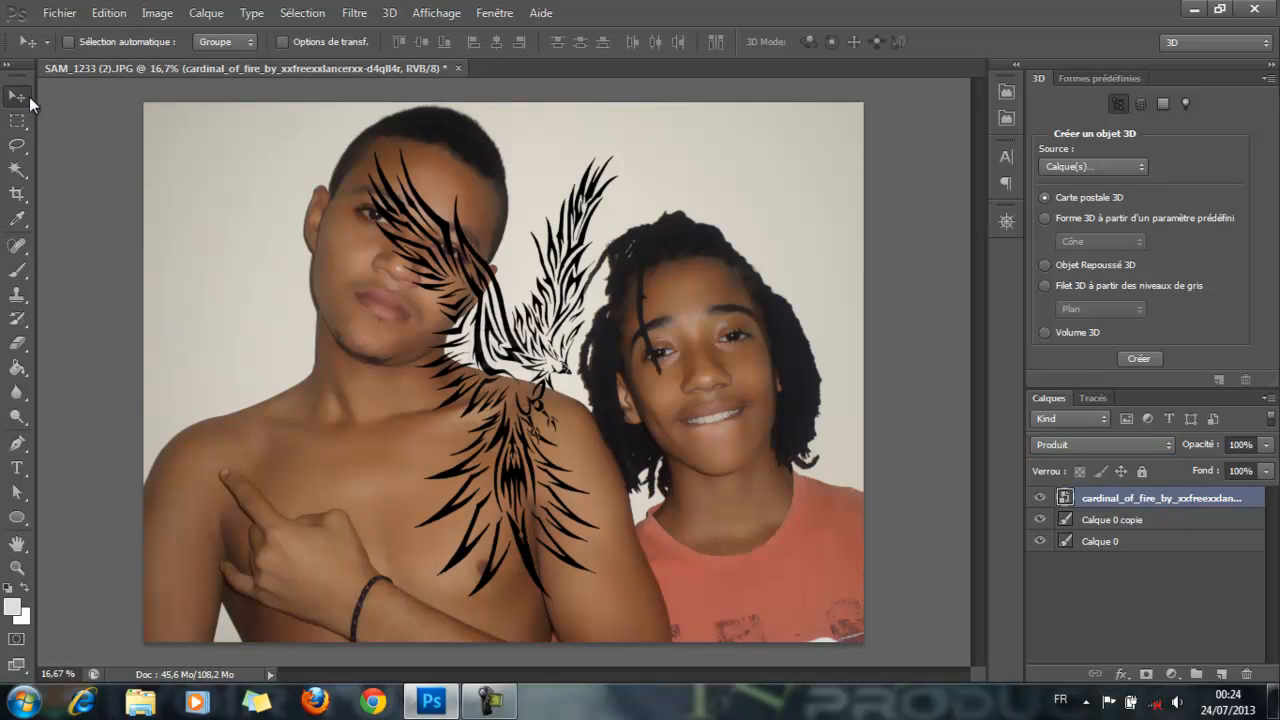
pyautogui.click(283, 42)
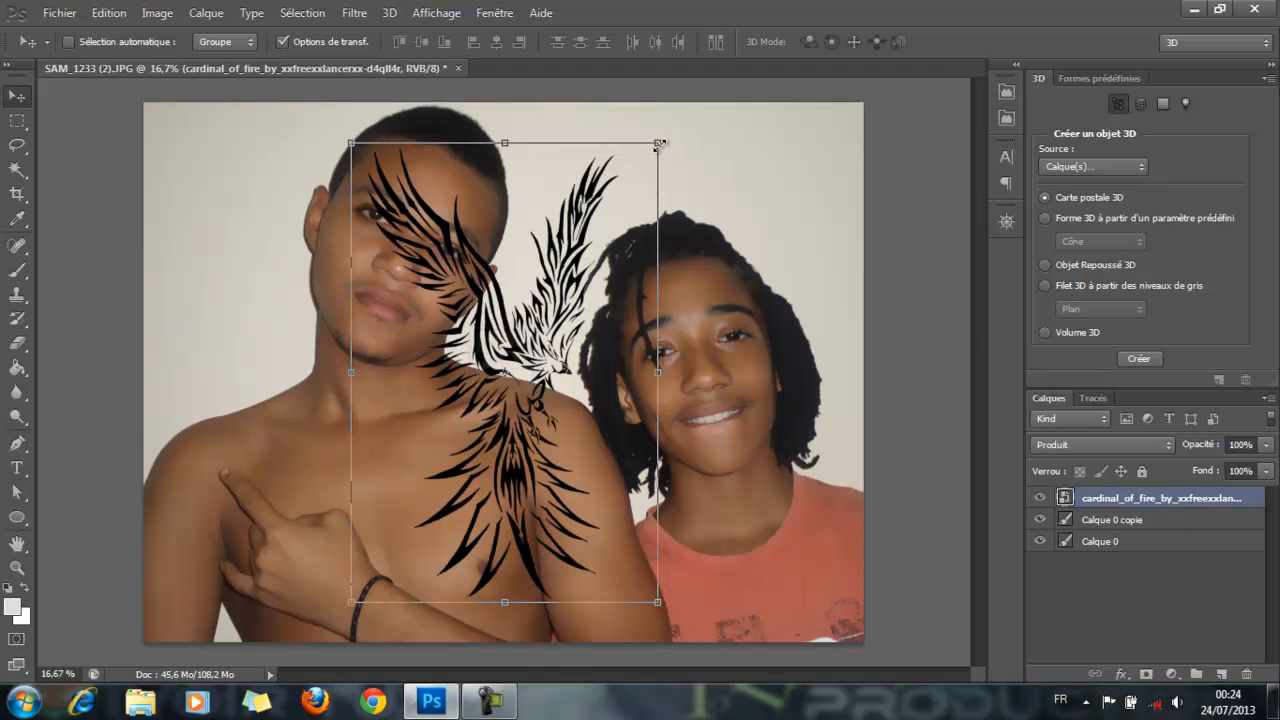
# Shrink the bird proportionally to about 352%, place it on the man's upper arm, apply the transformation and turn off the transform controls.
pyautogui.moveTo(658, 144); pyautogui.dragTo(564, 283)
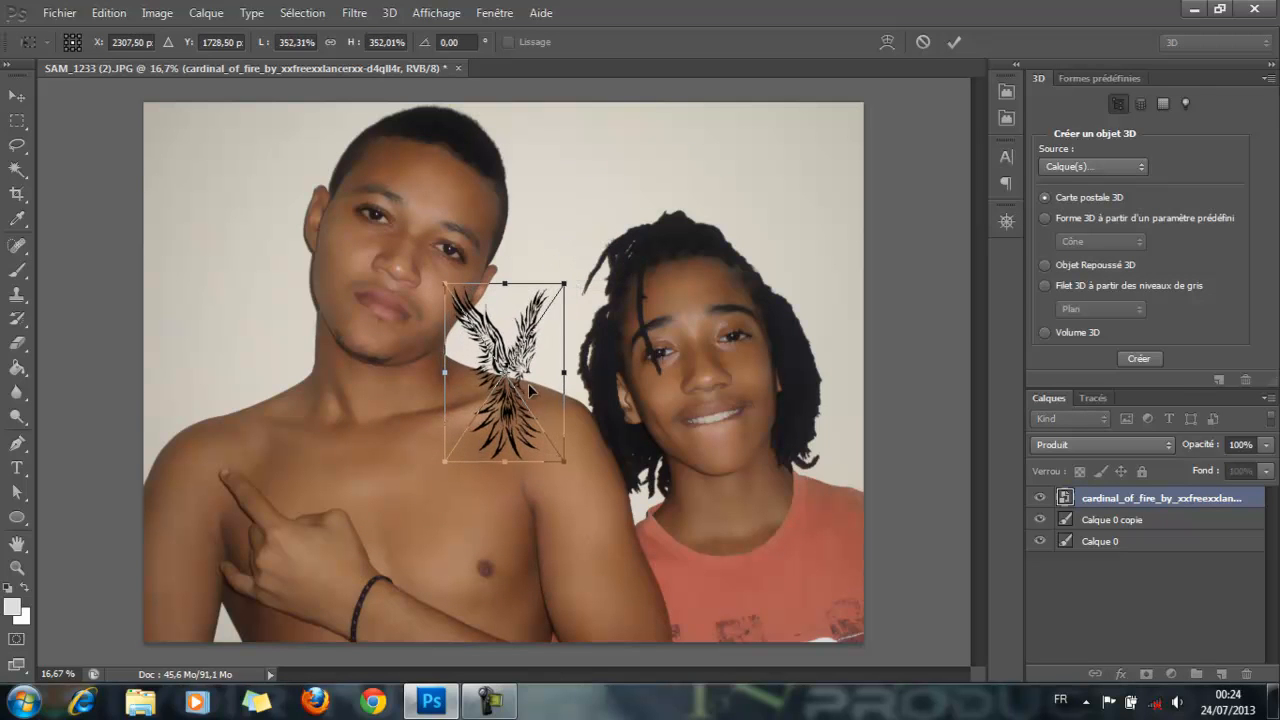
pyautogui.moveTo(513, 413); pyautogui.dragTo(598, 553)
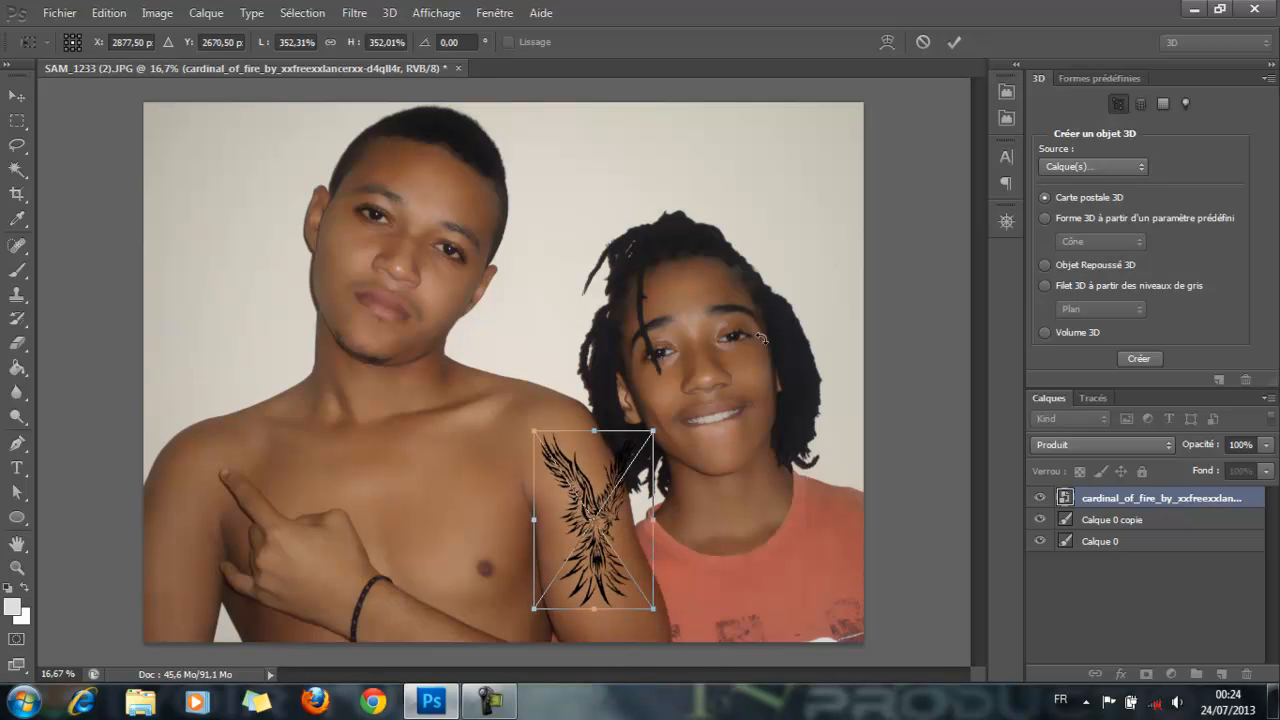
pyautogui.click(945, 41)
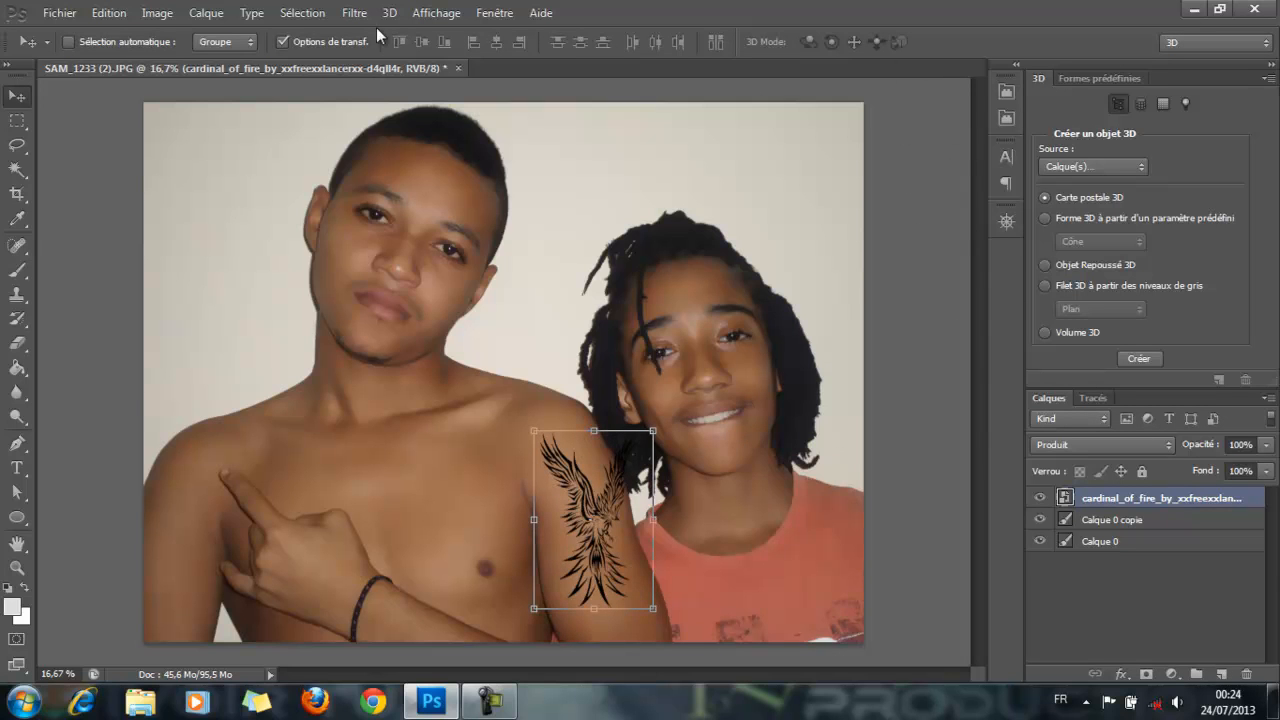
pyautogui.click(290, 40)
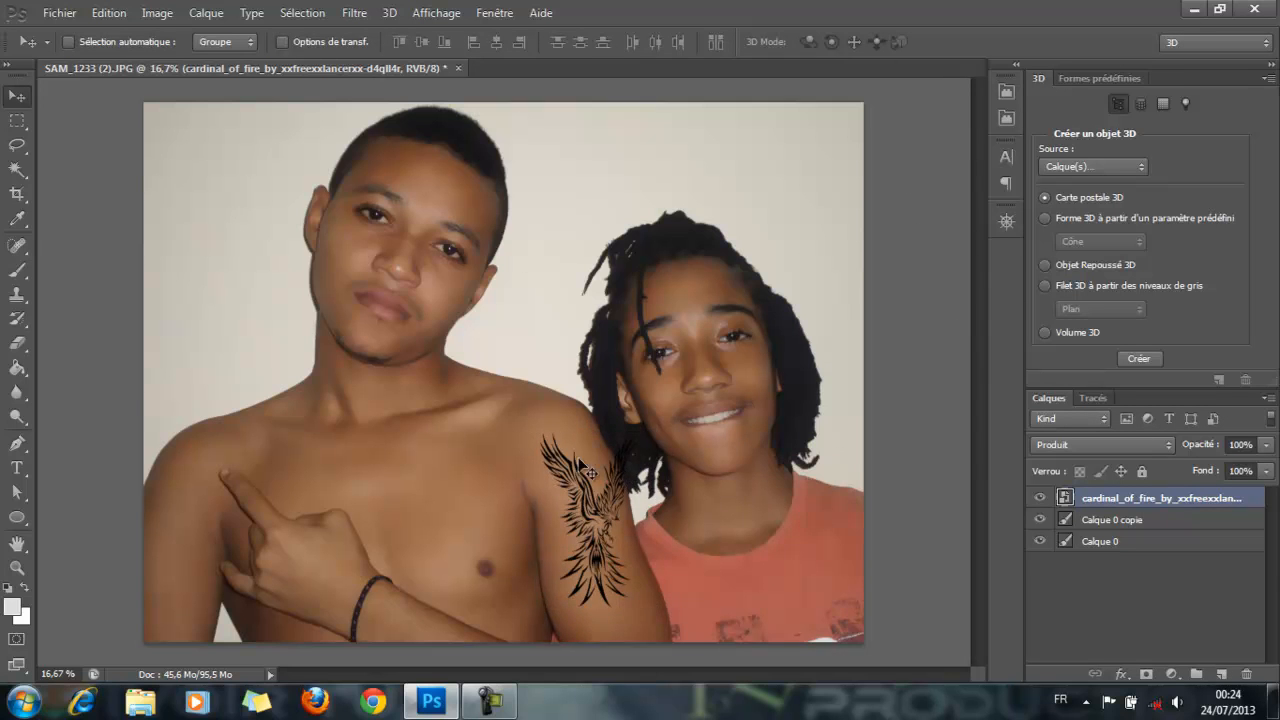
# Rasterize the cardinal_of_fire bird layer so that the Eraser can work on it.
pyautogui.click(16, 570)
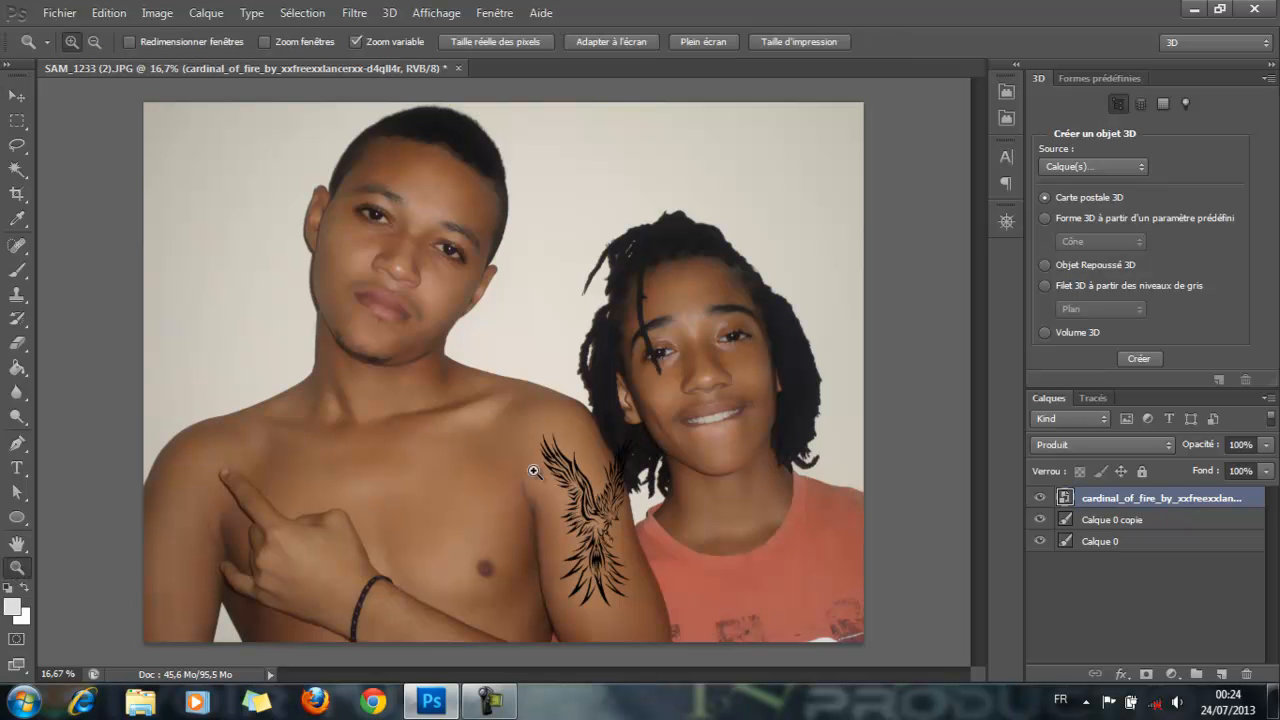
pyautogui.click(617, 477)
pyautogui.click(619, 477)
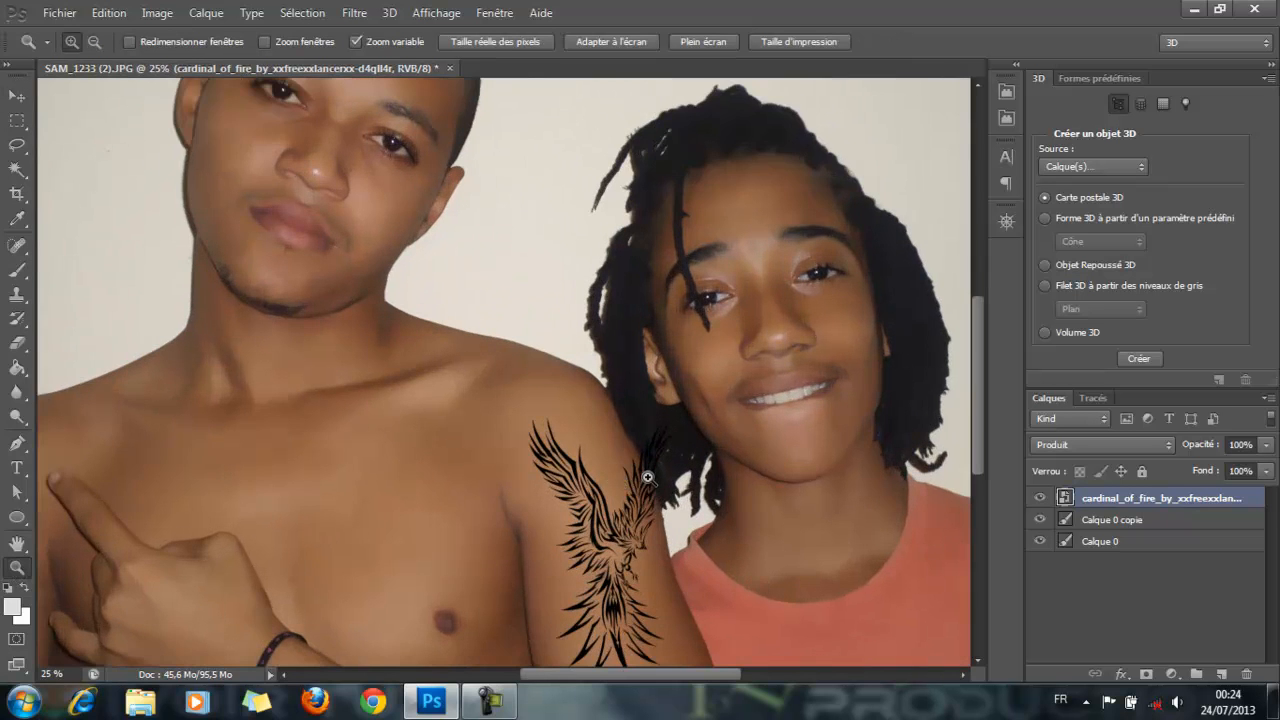
pyautogui.click(630, 478)
pyautogui.click(642, 476)
pyautogui.click(652, 473)
pyautogui.click(663, 434)
pyautogui.click(697, 523)
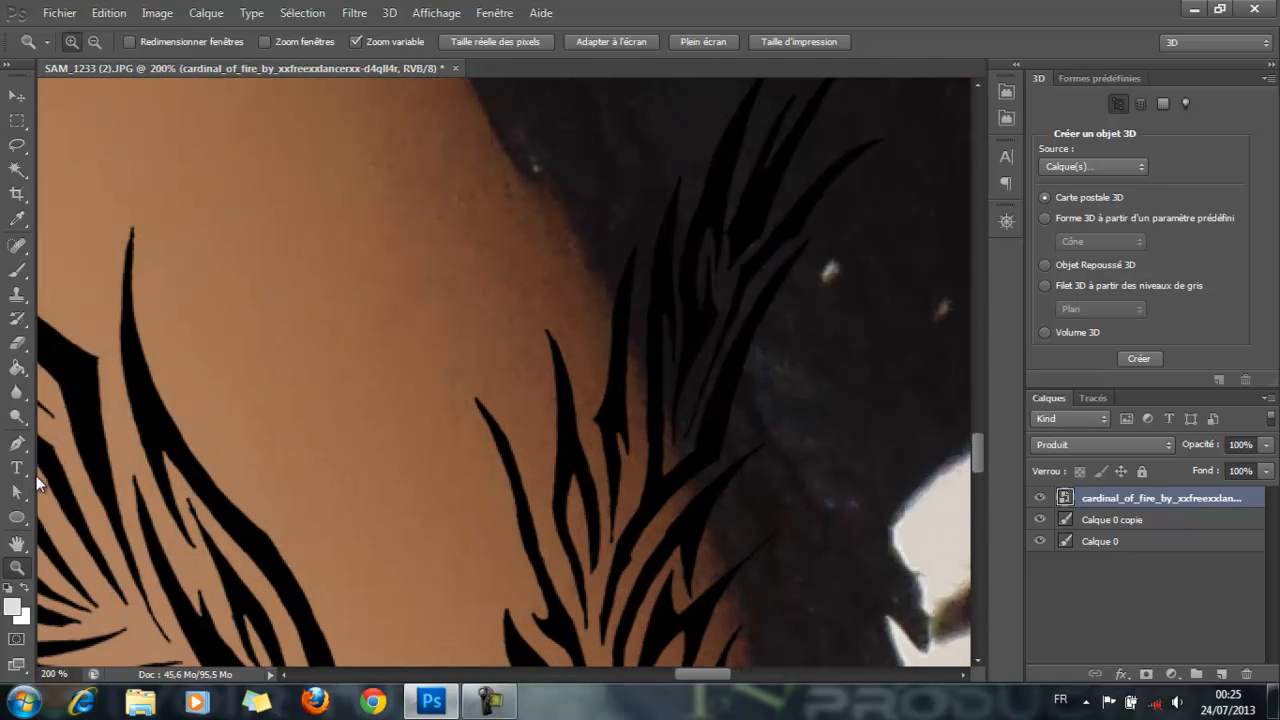
pyautogui.click(17, 343)
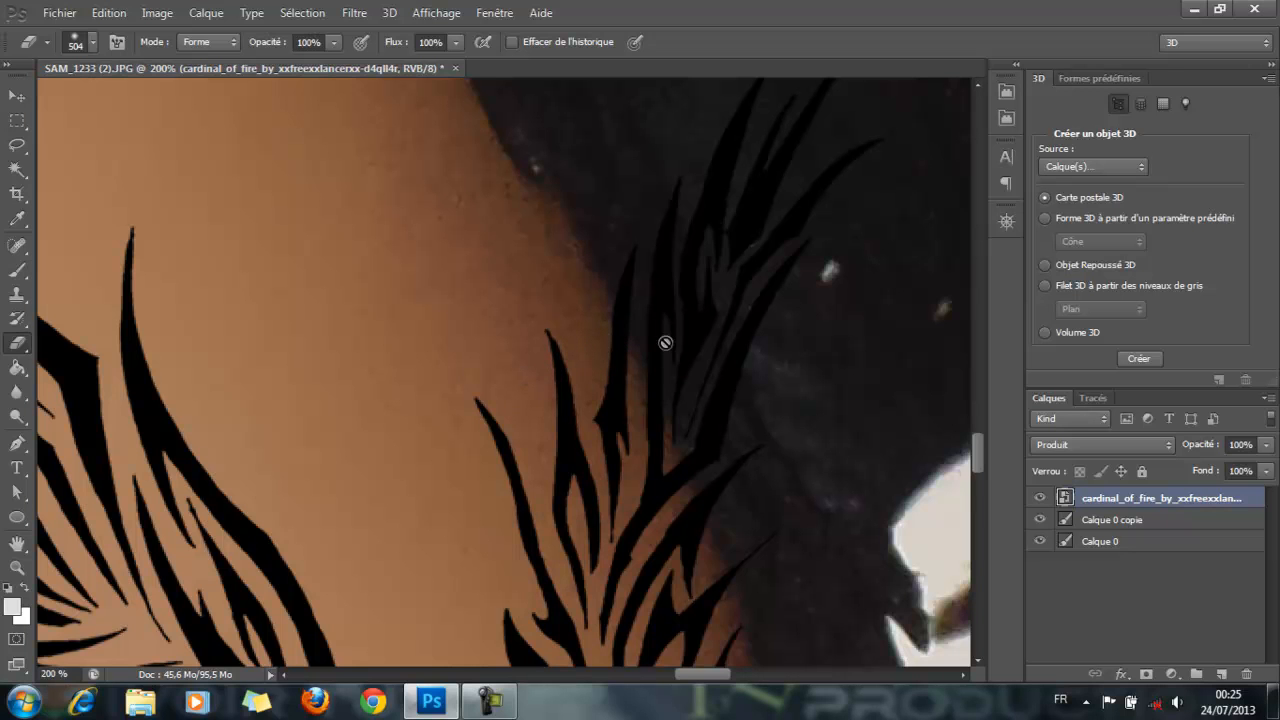
pyautogui.click(562, 420)
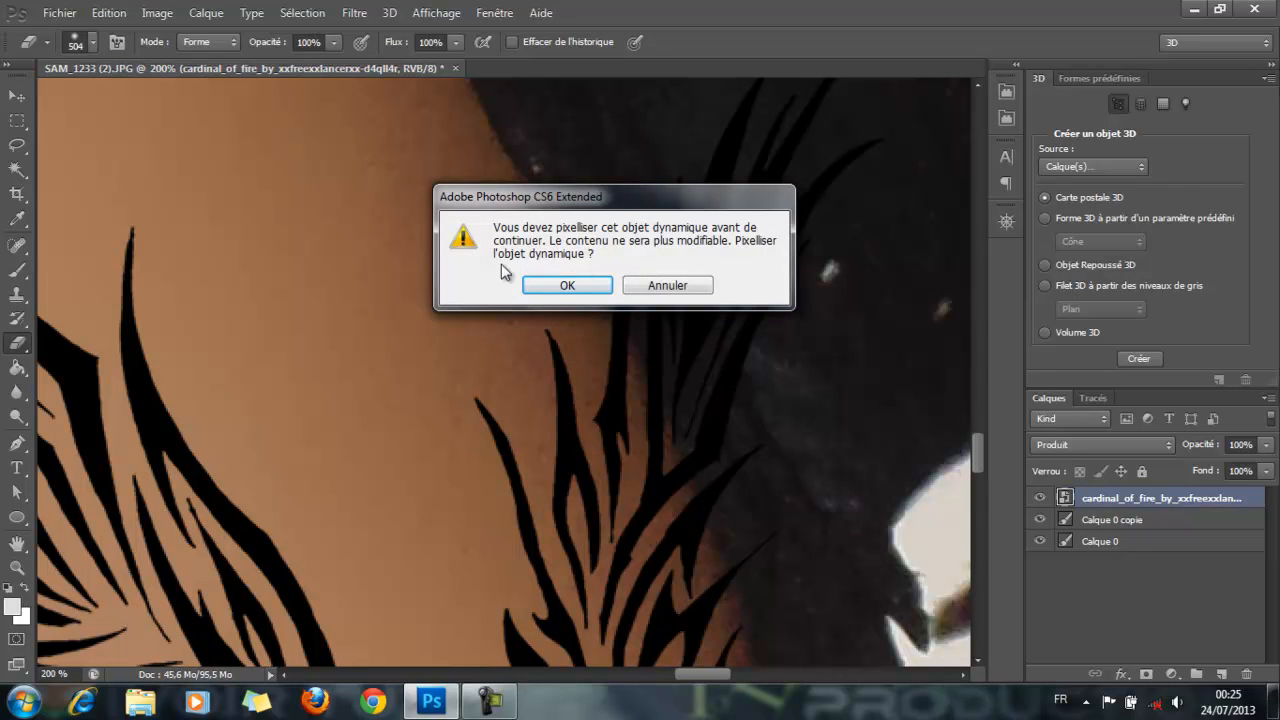
pyautogui.click(687, 288)
pyautogui.click(614, 287)
pyautogui.rightClick(1101, 505)
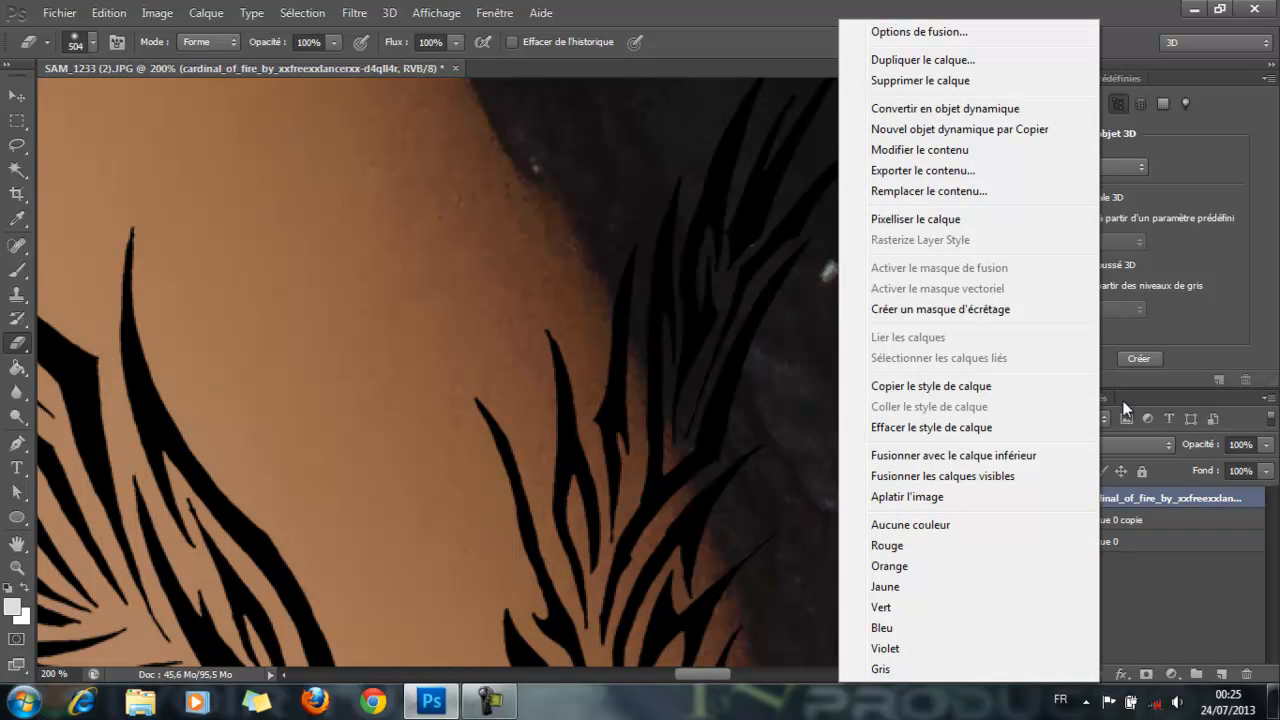
pyautogui.click(956, 220)
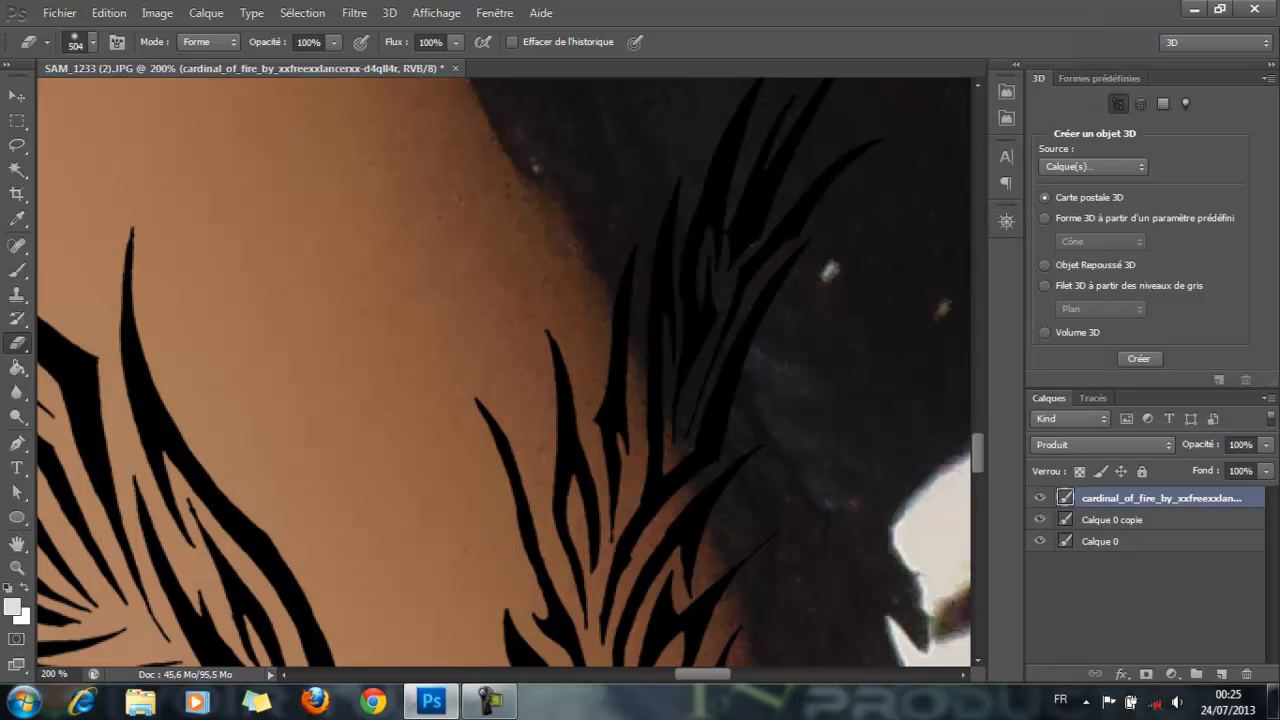
# Set the Eraser to 81 px with 100% hardness and erase part of the wing tip extending past the arm.
pyautogui.click(88, 42)
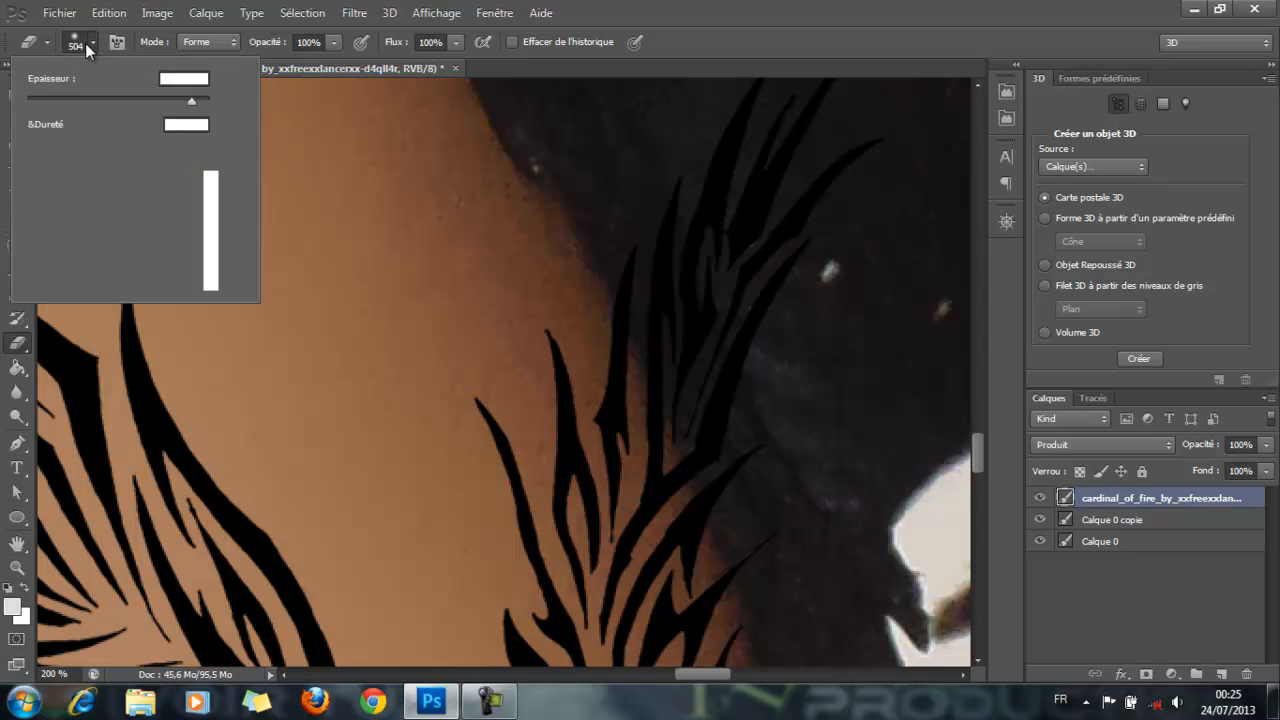
pyautogui.moveTo(190, 104); pyautogui.dragTo(101, 101)
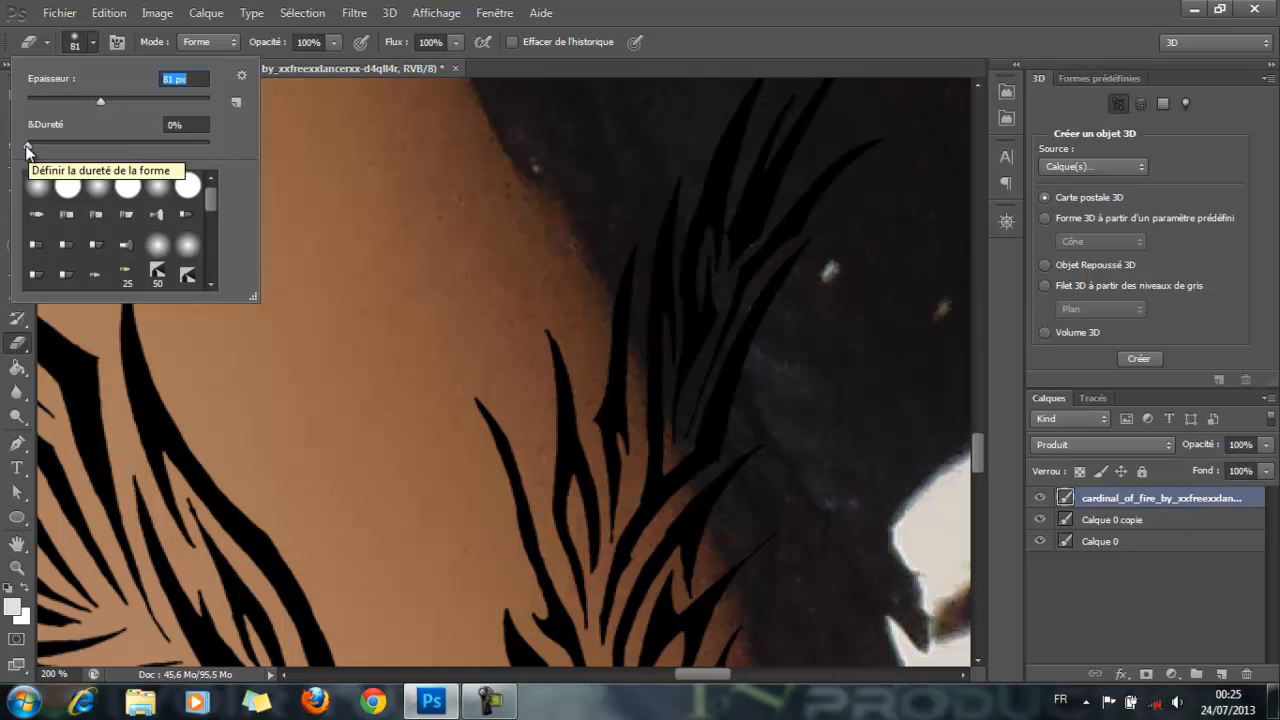
pyautogui.moveTo(61, 145); pyautogui.dragTo(400, 171)
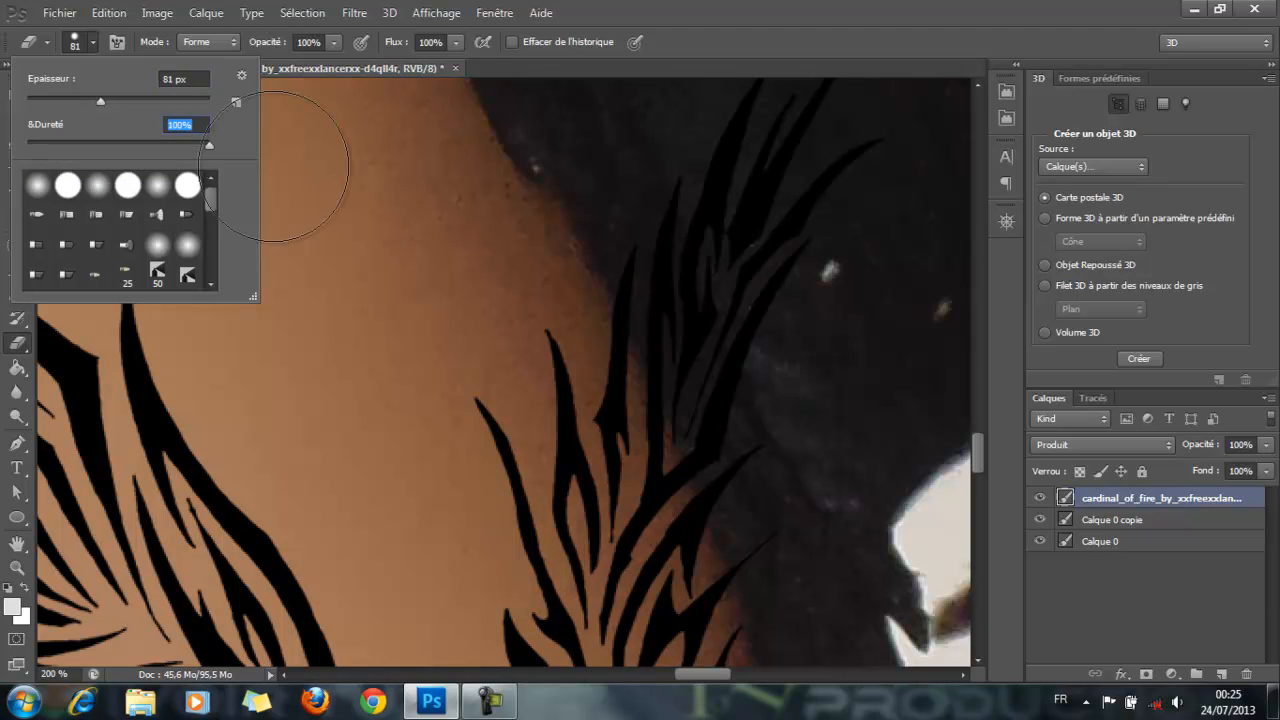
pyautogui.click(817, 164)
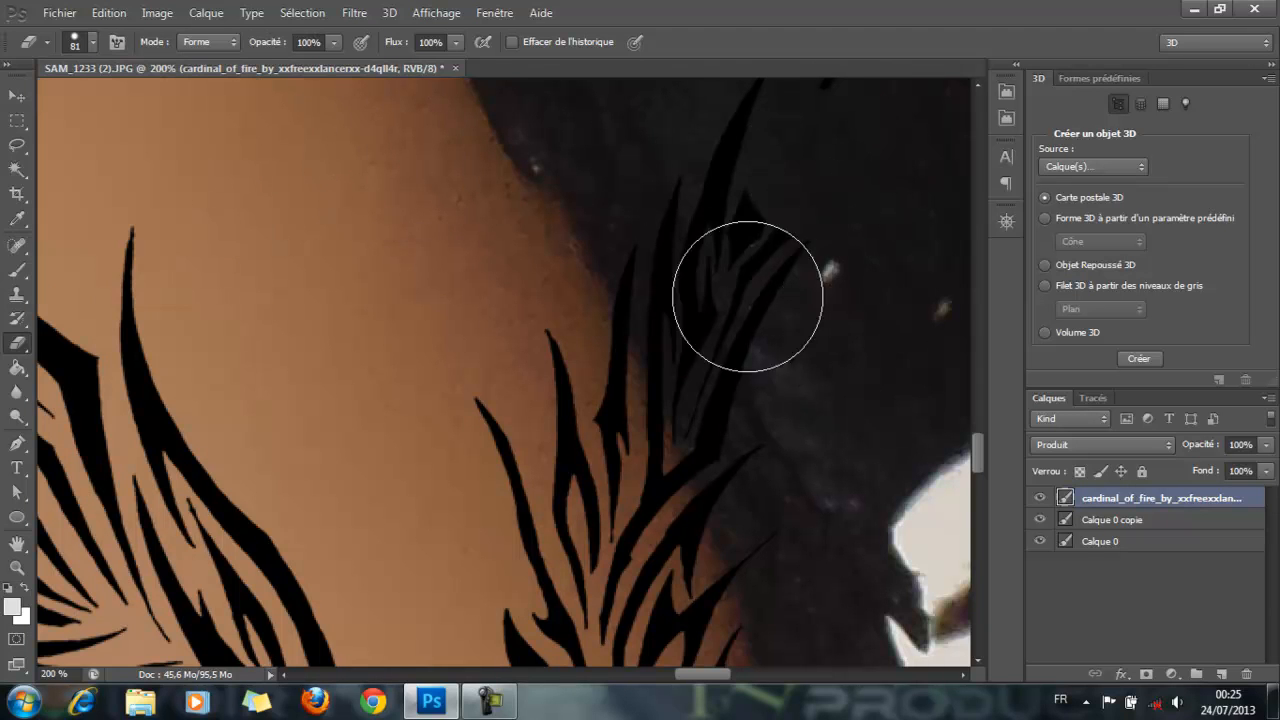
# Soften the Eraser to 0% hardness and erase the wing feathers overlapping the dark hair, down along the arm's edge.
pyautogui.click(90, 44)
pyautogui.moveTo(209, 145); pyautogui.dragTo(5, 146)
pyautogui.moveTo(823, 223)
pyautogui.mouseDown()
pyautogui.moveTo(786, 166)
pyautogui.moveTo(821, 246)
pyautogui.moveTo(803, 249)
pyautogui.moveTo(757, 143)
pyautogui.moveTo(786, 166)
pyautogui.moveTo(826, 118)
pyautogui.moveTo(787, 146)
pyautogui.mouseUp()
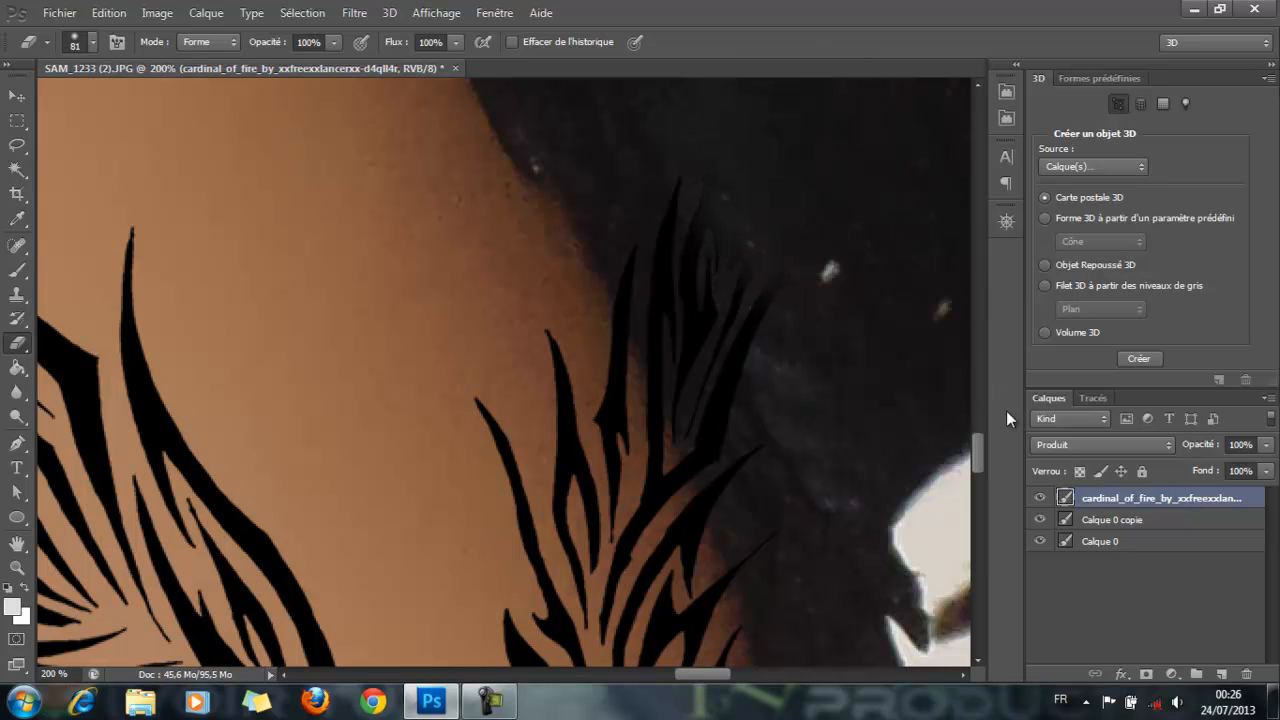
pyautogui.moveTo(983, 442)
pyautogui.mouseDown()
pyautogui.moveTo(980, 423)
pyautogui.moveTo(975, 446)
pyautogui.mouseUp()
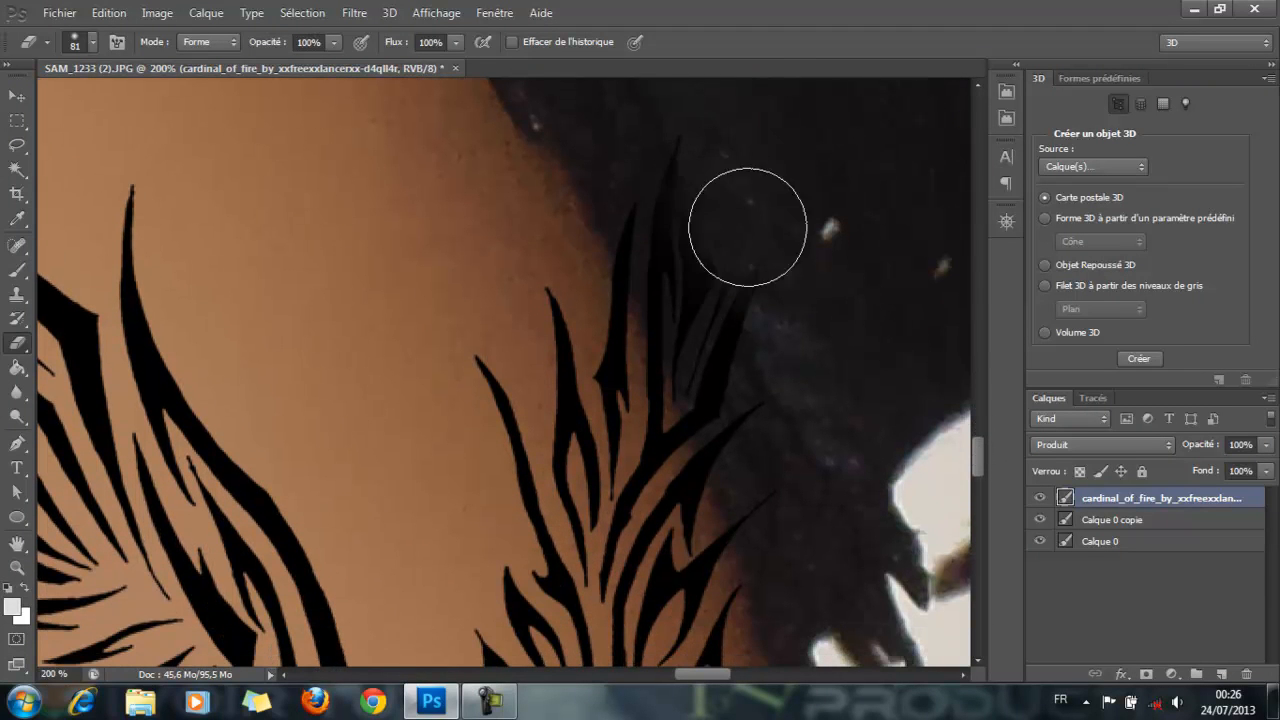
pyautogui.moveTo(684, 178)
pyautogui.mouseDown()
pyautogui.moveTo(693, 225)
pyautogui.moveTo(678, 244)
pyautogui.moveTo(710, 253)
pyautogui.moveTo(692, 255)
pyautogui.moveTo(674, 195)
pyautogui.moveTo(723, 229)
pyautogui.moveTo(759, 348)
pyautogui.moveTo(746, 371)
pyautogui.moveTo(746, 324)
pyautogui.moveTo(720, 282)
pyautogui.moveTo(748, 361)
pyautogui.moveTo(774, 390)
pyautogui.moveTo(780, 442)
pyautogui.moveTo(804, 462)
pyautogui.moveTo(774, 420)
pyautogui.moveTo(802, 456)
pyautogui.moveTo(785, 478)
pyautogui.moveTo(791, 498)
pyautogui.moveTo(775, 401)
pyautogui.moveTo(811, 566)
pyautogui.mouseUp()
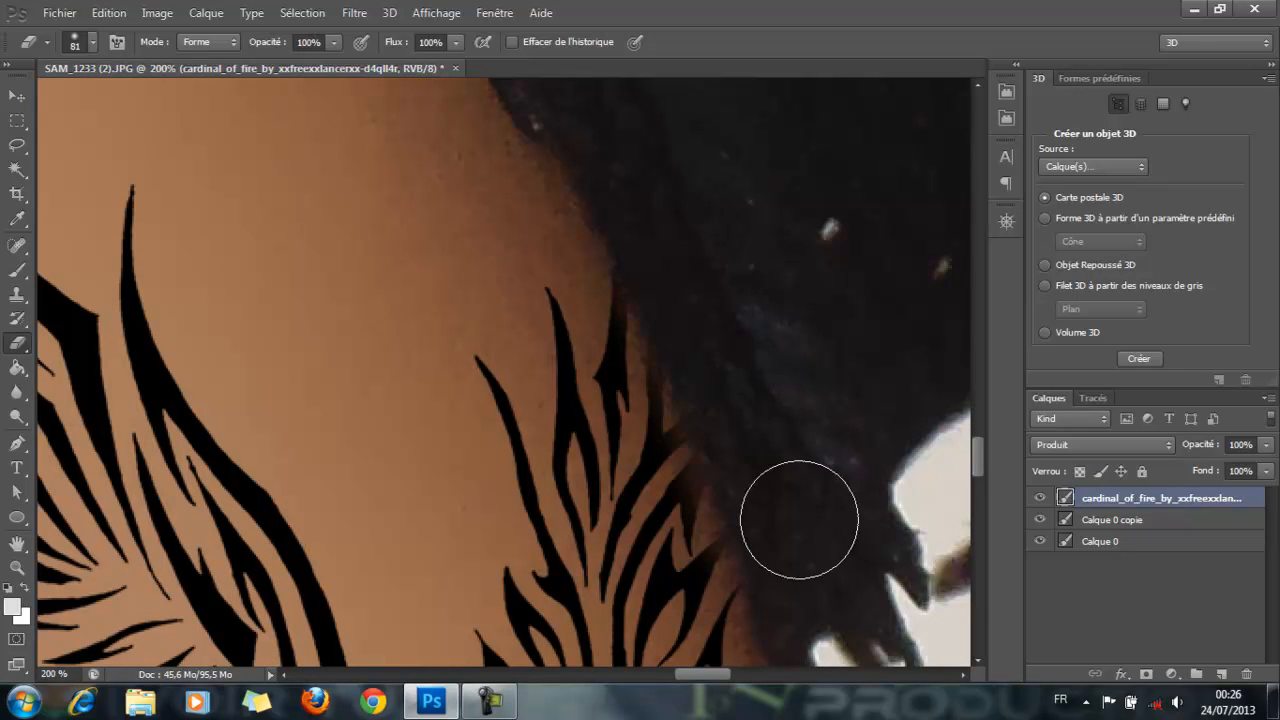
pyautogui.moveTo(977, 459)
pyautogui.mouseDown()
pyautogui.moveTo(983, 494)
pyautogui.moveTo(974, 465)
pyautogui.mouseUp()
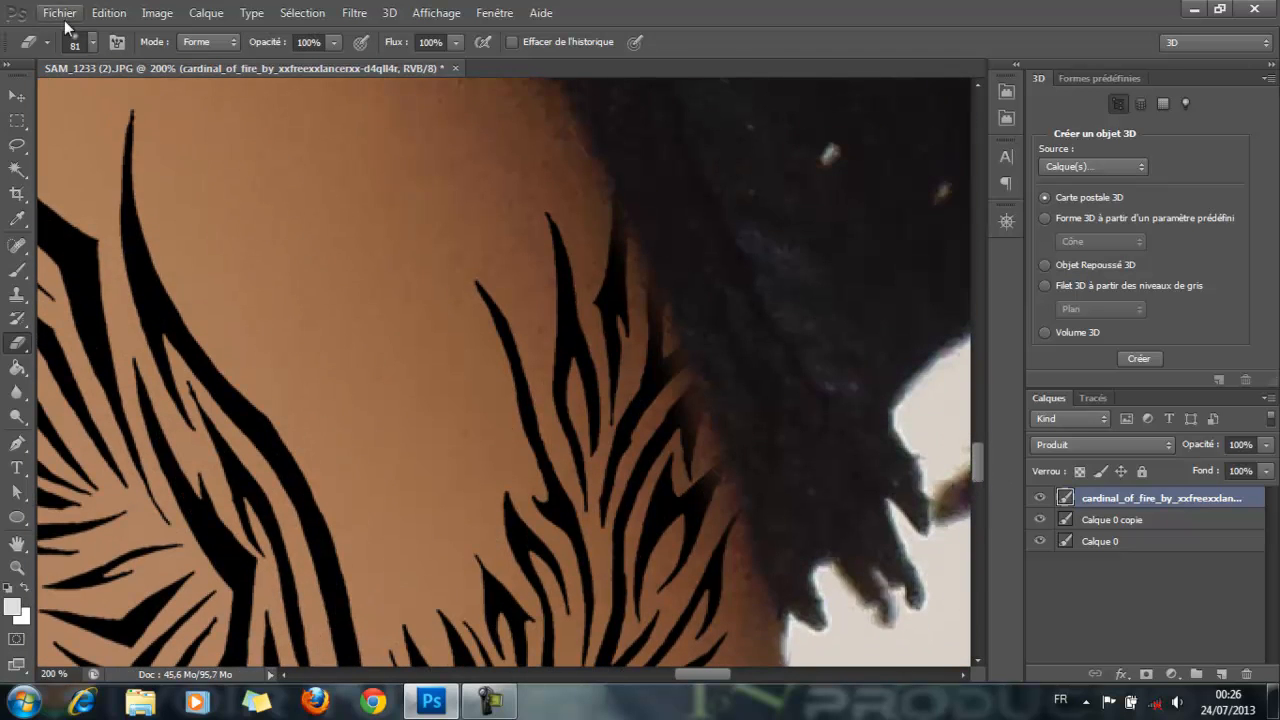
# Raise the Eraser's hardness to 100% and return it to its minimum.
pyautogui.click(92, 42)
pyautogui.moveTo(61, 145); pyautogui.dragTo(29, 148)
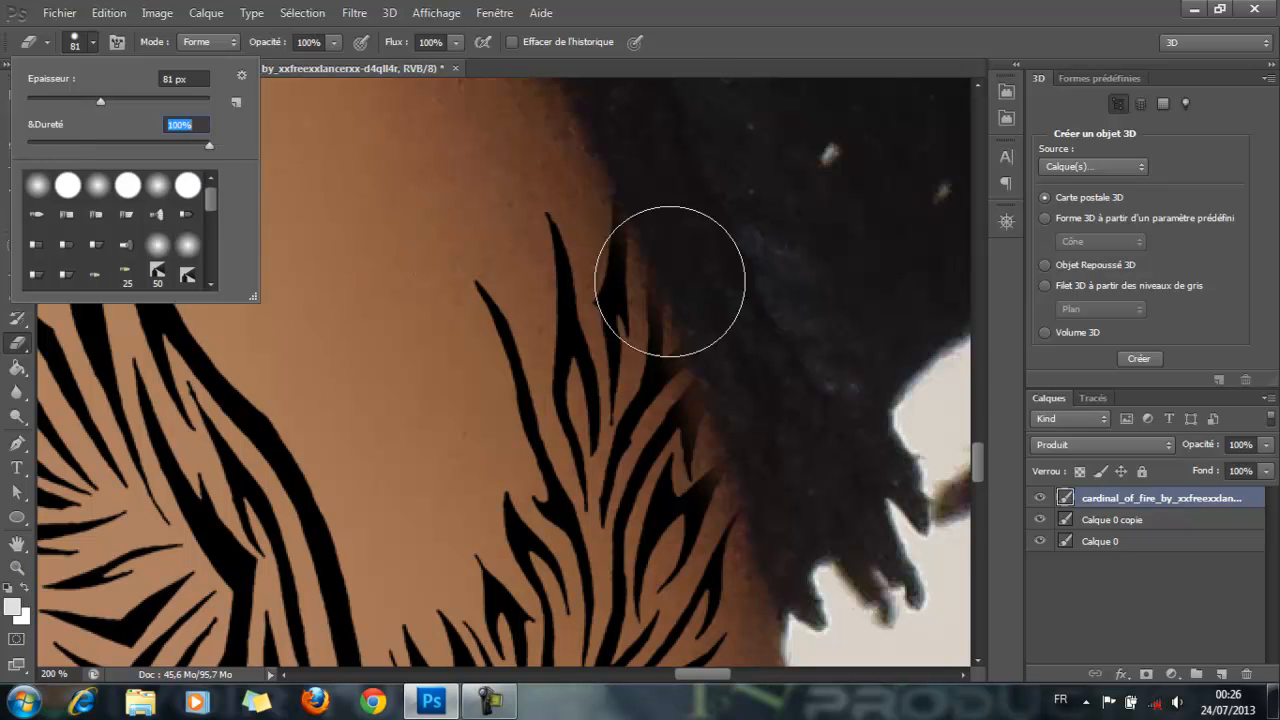
pyautogui.click(734, 256)
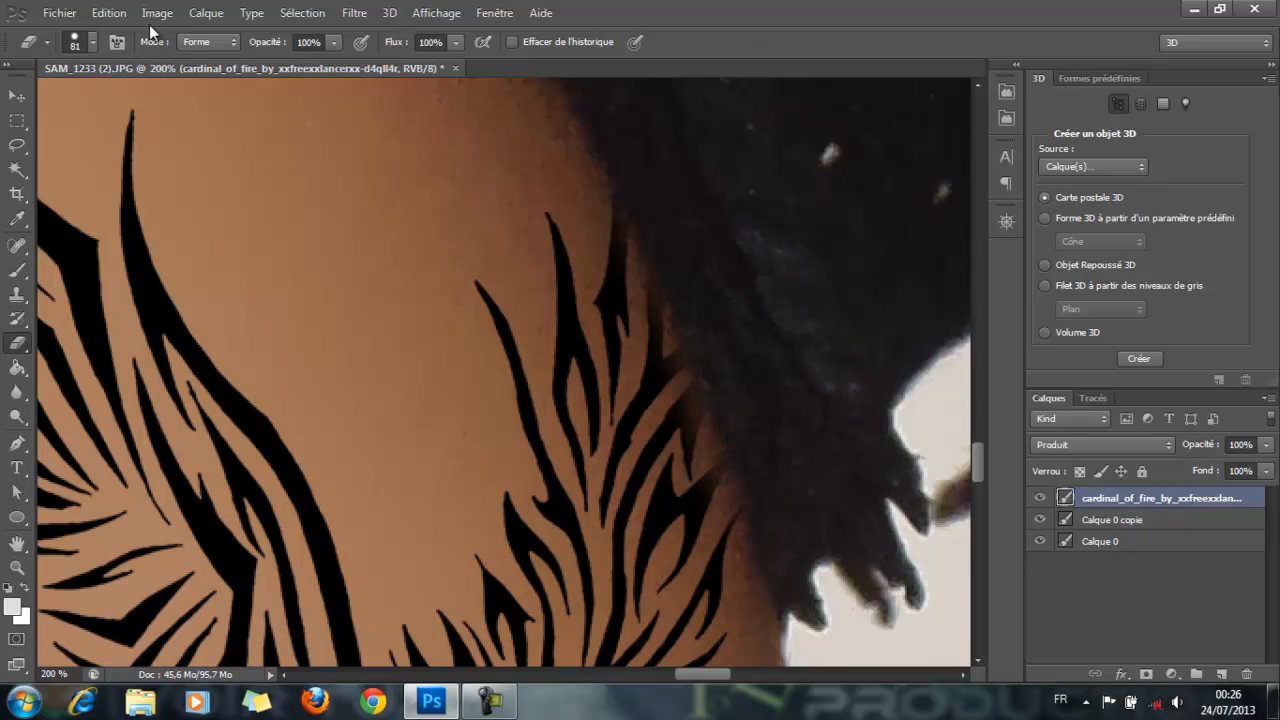
pyautogui.click(93, 43)
pyautogui.moveTo(208, 146); pyautogui.dragTo(3, 150)
pyautogui.click(768, 37)
# Lower the bird layer's opacity to 65% and keep the layer selected.
pyautogui.click(12, 568)
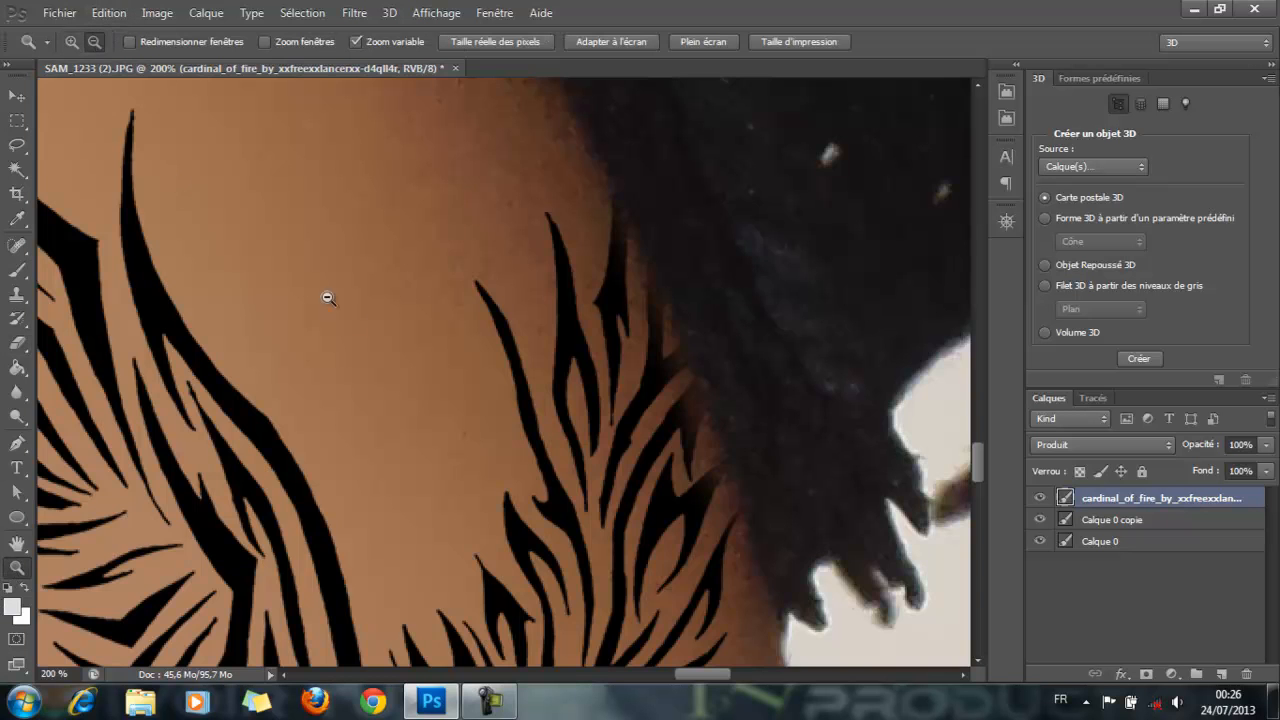
pyautogui.keyDown('alt'); pyautogui.click(383, 340); pyautogui.keyUp('alt')
pyautogui.keyDown('alt'); pyautogui.click(383, 340); pyautogui.keyUp('alt')
pyautogui.keyDown('alt'); pyautogui.click(408, 360); pyautogui.keyUp('alt')
pyautogui.keyDown('alt'); pyautogui.click(434, 363); pyautogui.keyUp('alt')
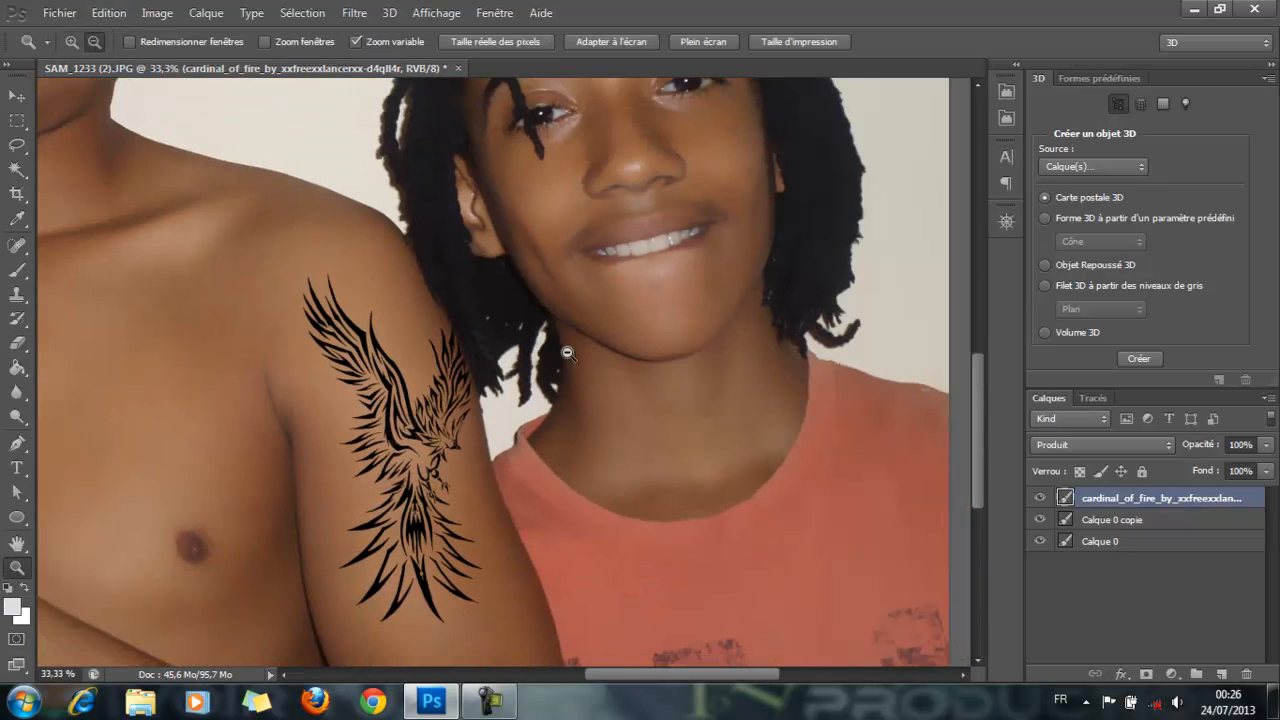
pyautogui.keyDown('alt'); pyautogui.click(455, 362); pyautogui.keyUp('alt')
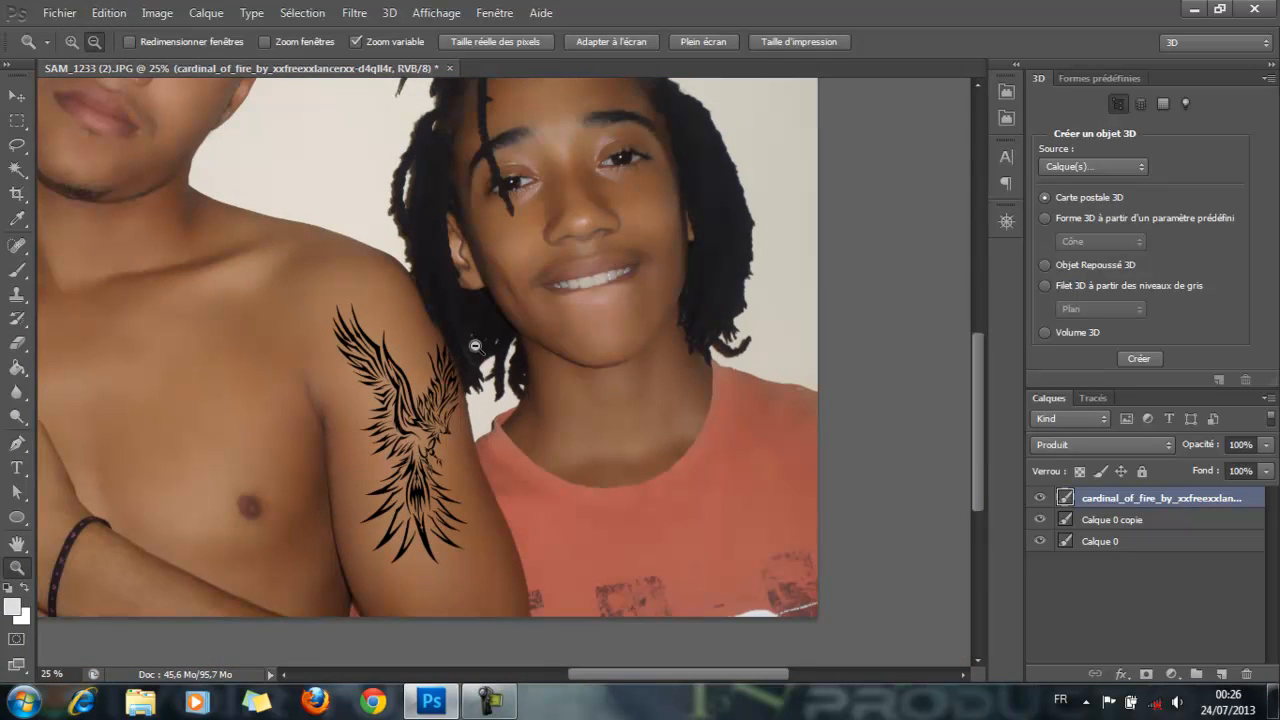
pyautogui.keyDown('alt'); pyautogui.click(200, 257); pyautogui.keyUp('alt')
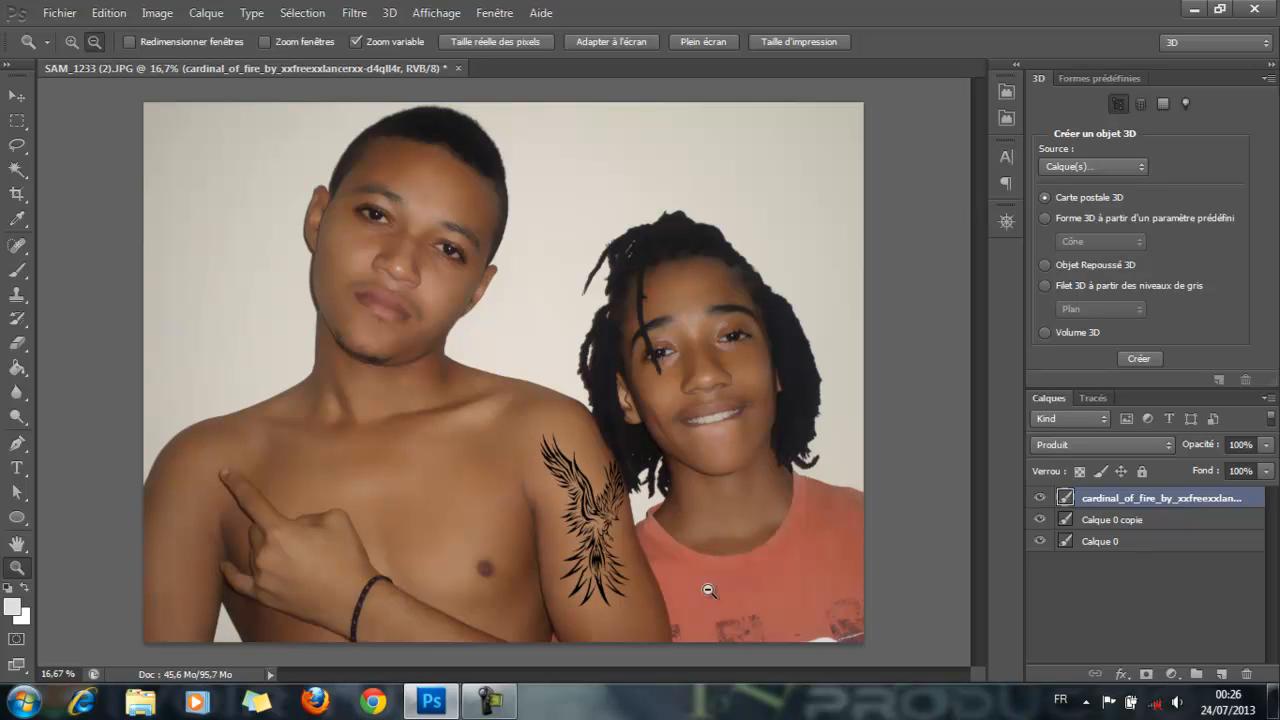
pyautogui.click(1268, 445)
pyautogui.click(1268, 445)
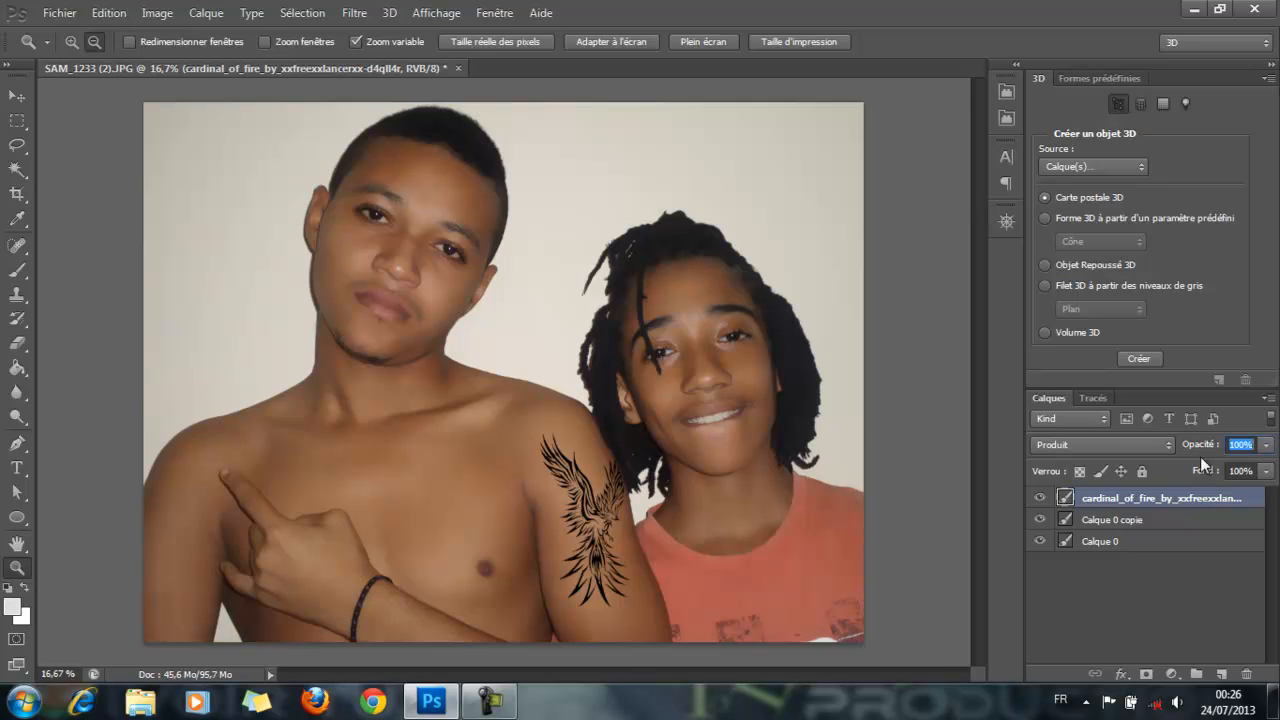
pyautogui.click(1266, 445)
pyautogui.moveTo(1266, 472); pyautogui.dragTo(1249, 472)
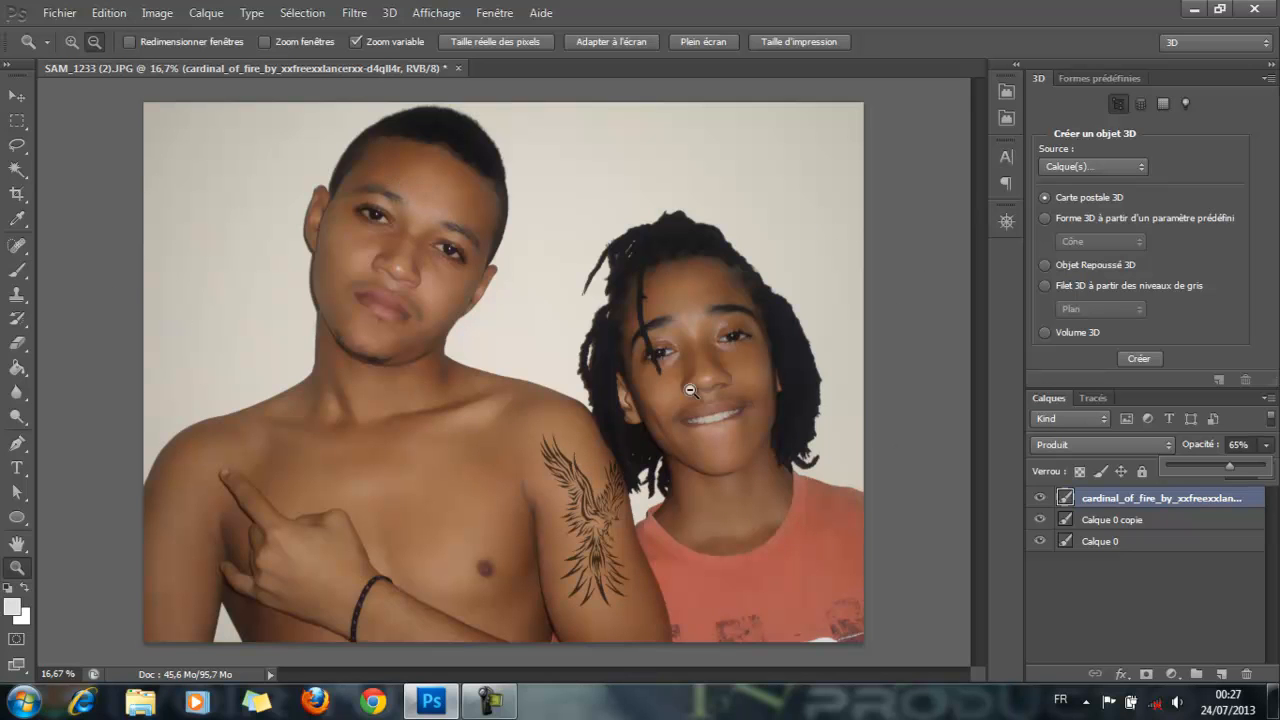
pyautogui.click(1154, 597)
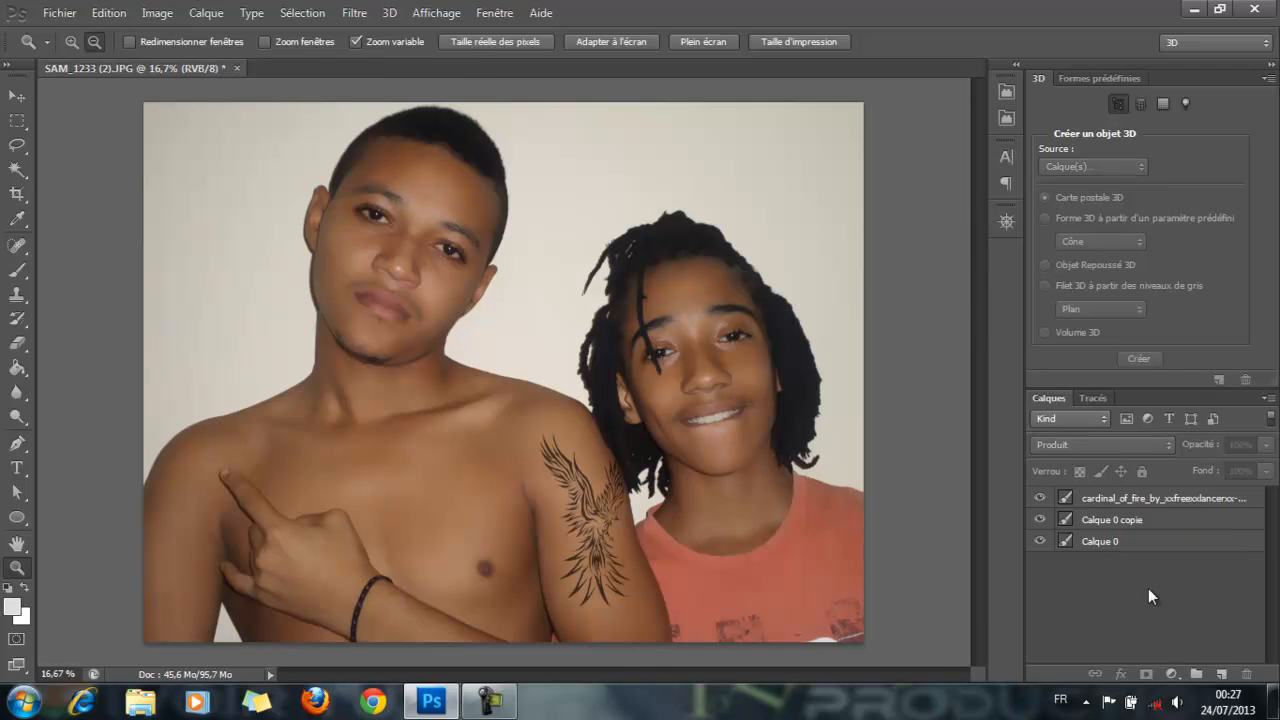
pyautogui.click(1092, 505)
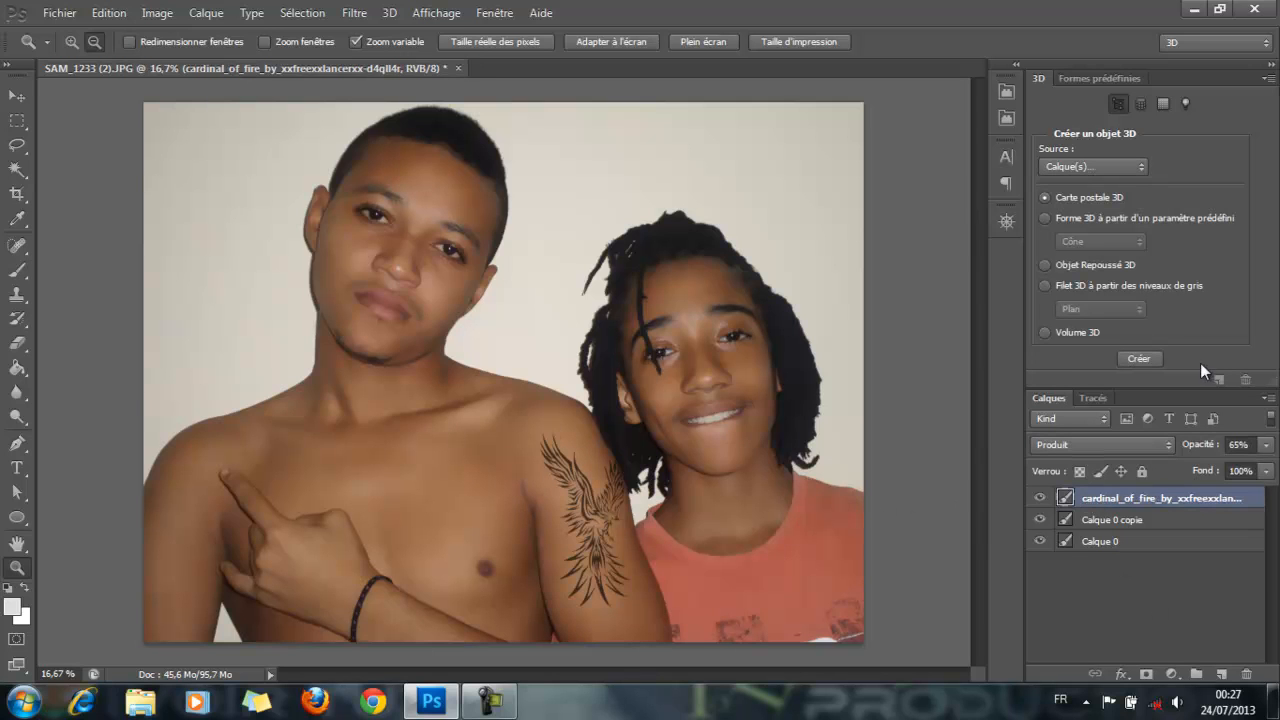
pyautogui.click(1169, 445)
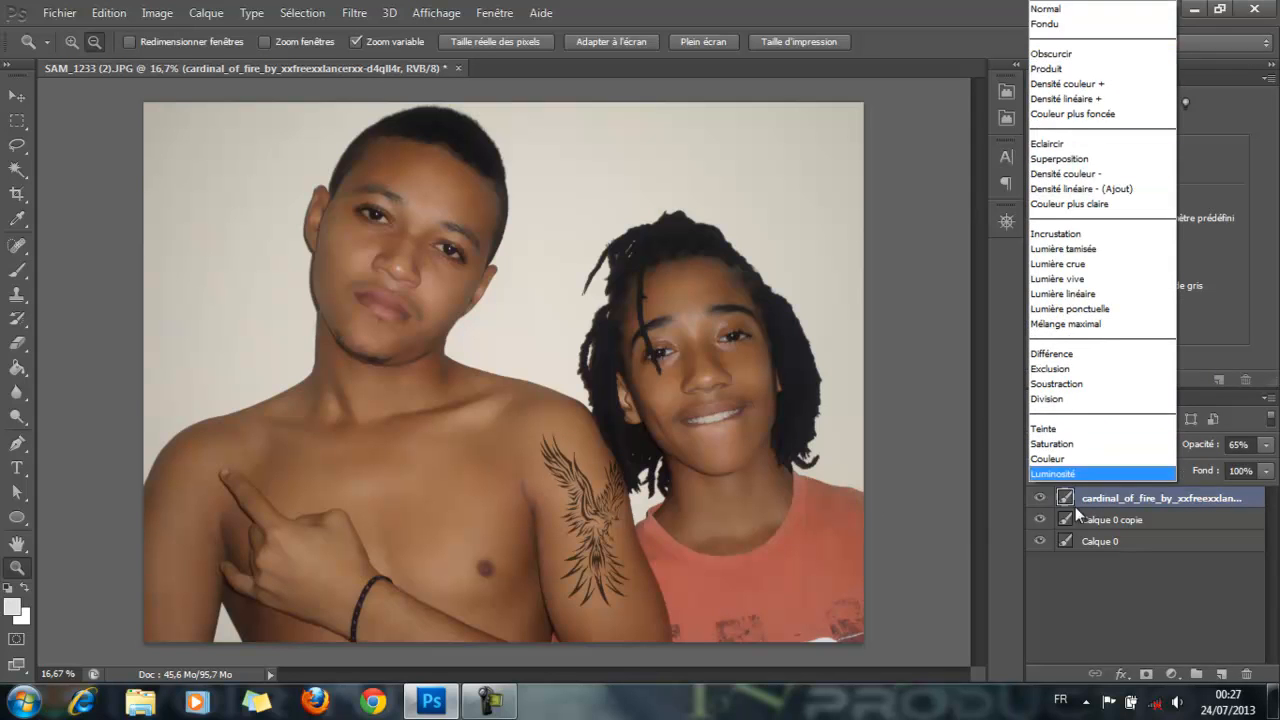
pyautogui.click(1123, 625)
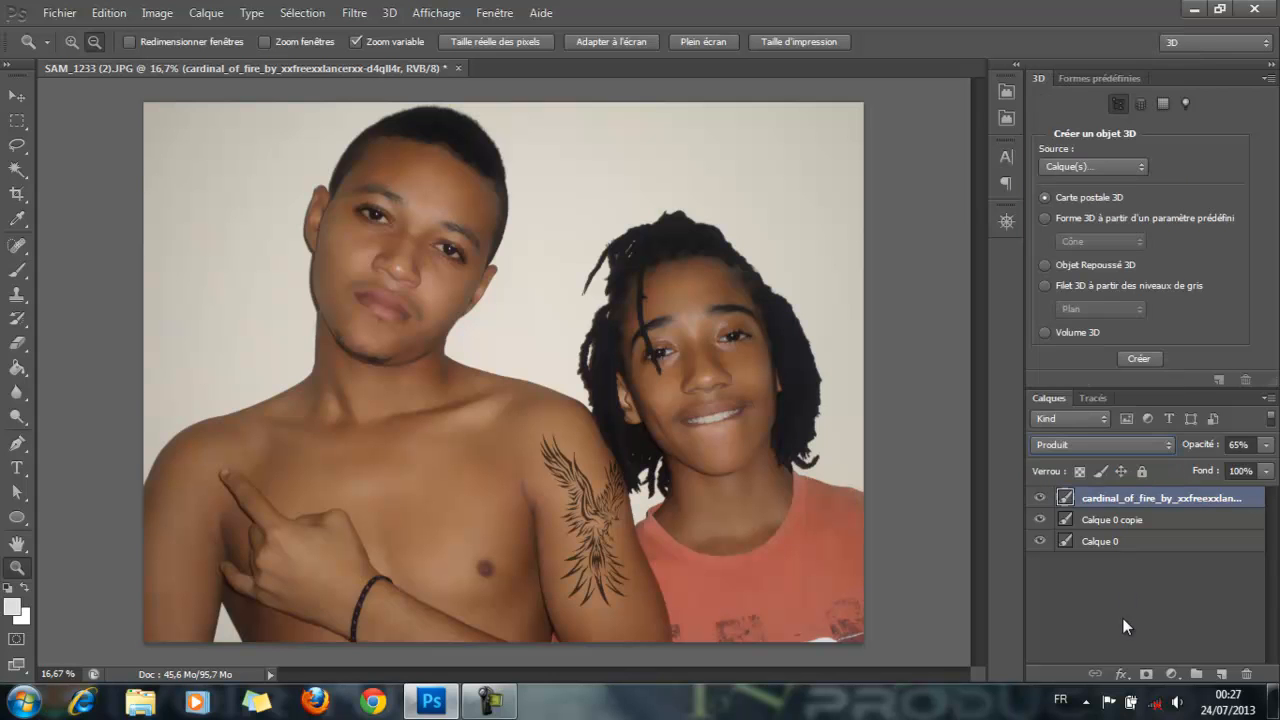
pyautogui.click(57, 14)
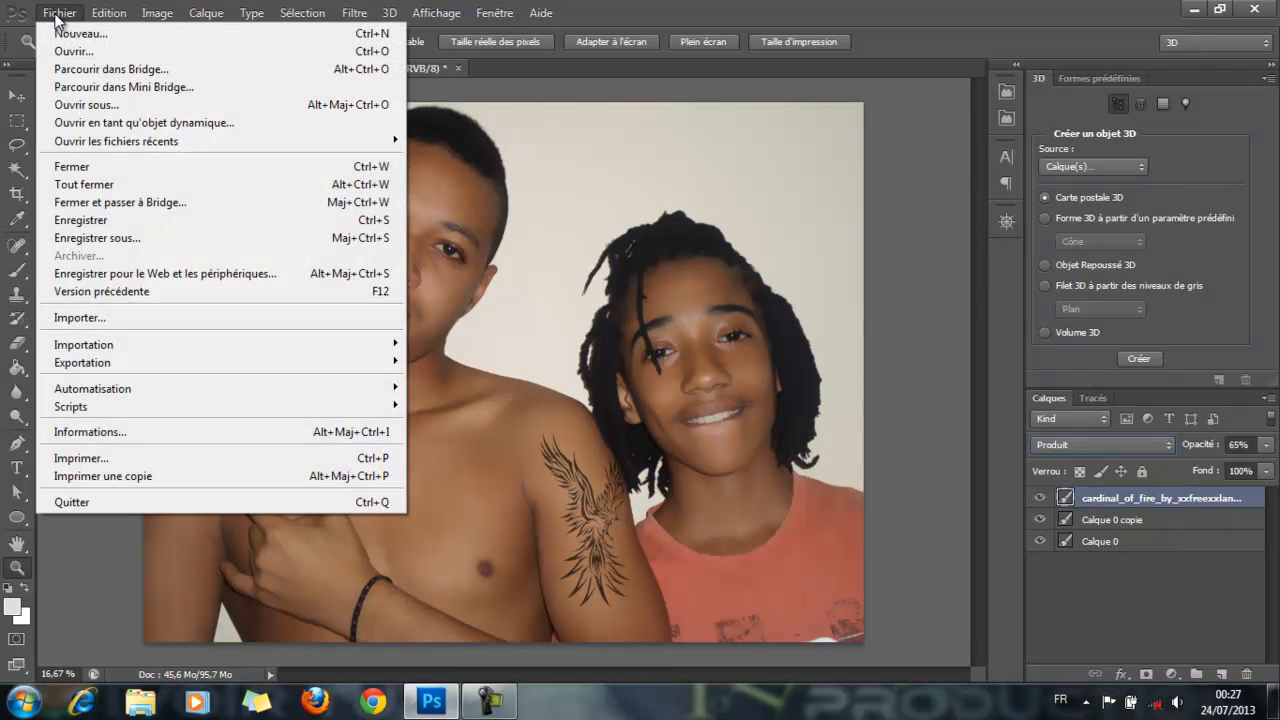
pyautogui.click(55, 23)
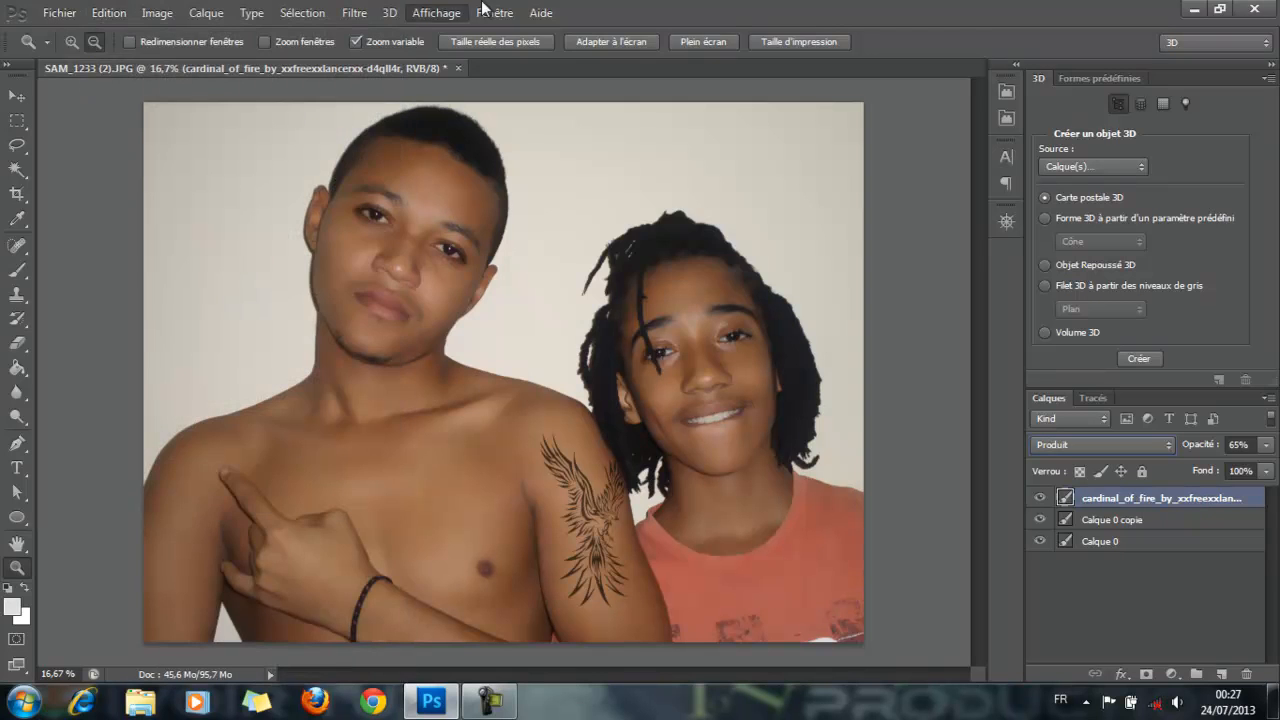
pyautogui.click(960, 14)
# Add the text "TEAM OF LIGHT PRODUCTION" in Ethnocentric at 72 pt near the photo's lower-left corner.
pyautogui.click(19, 470)
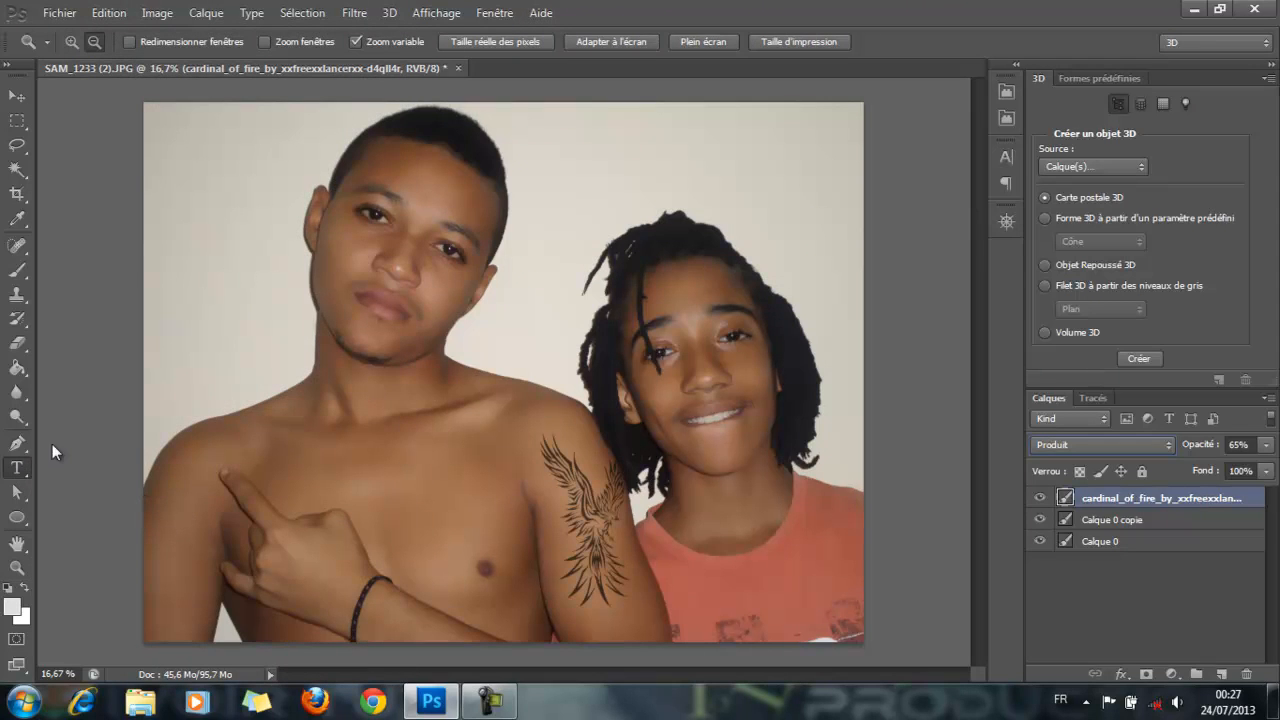
pyautogui.click(178, 624)
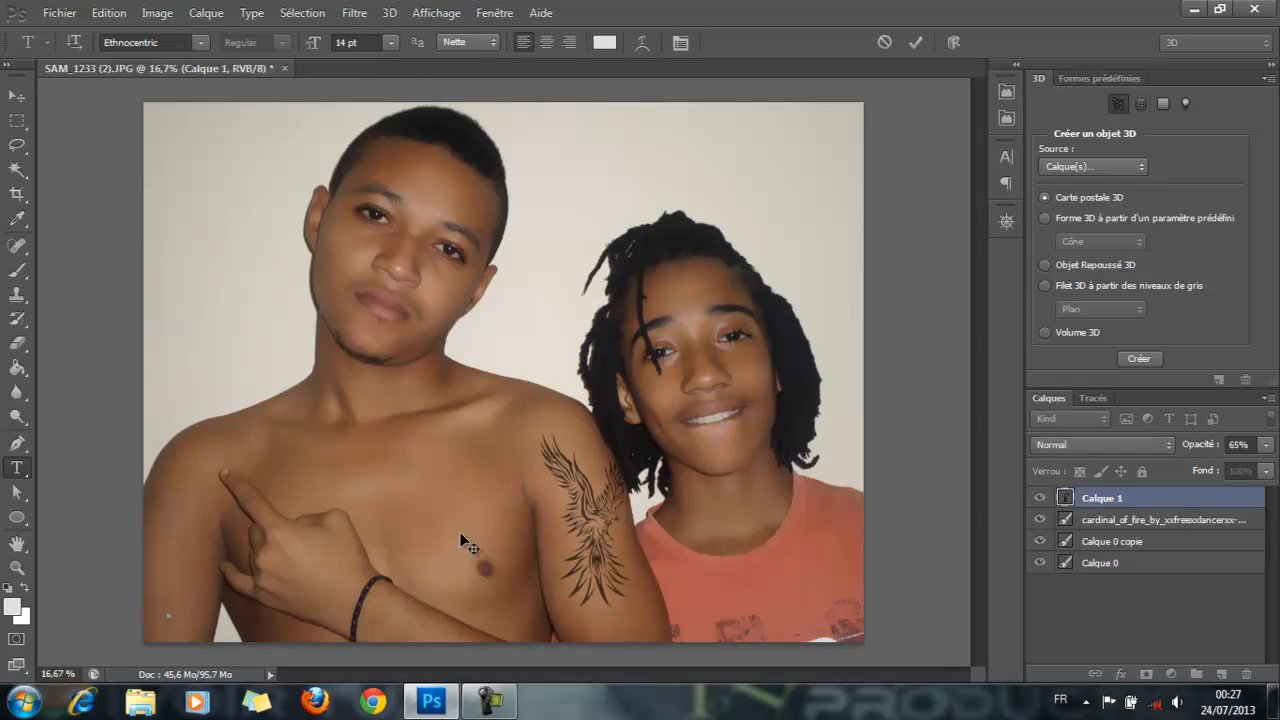
pyautogui.click(391, 43)
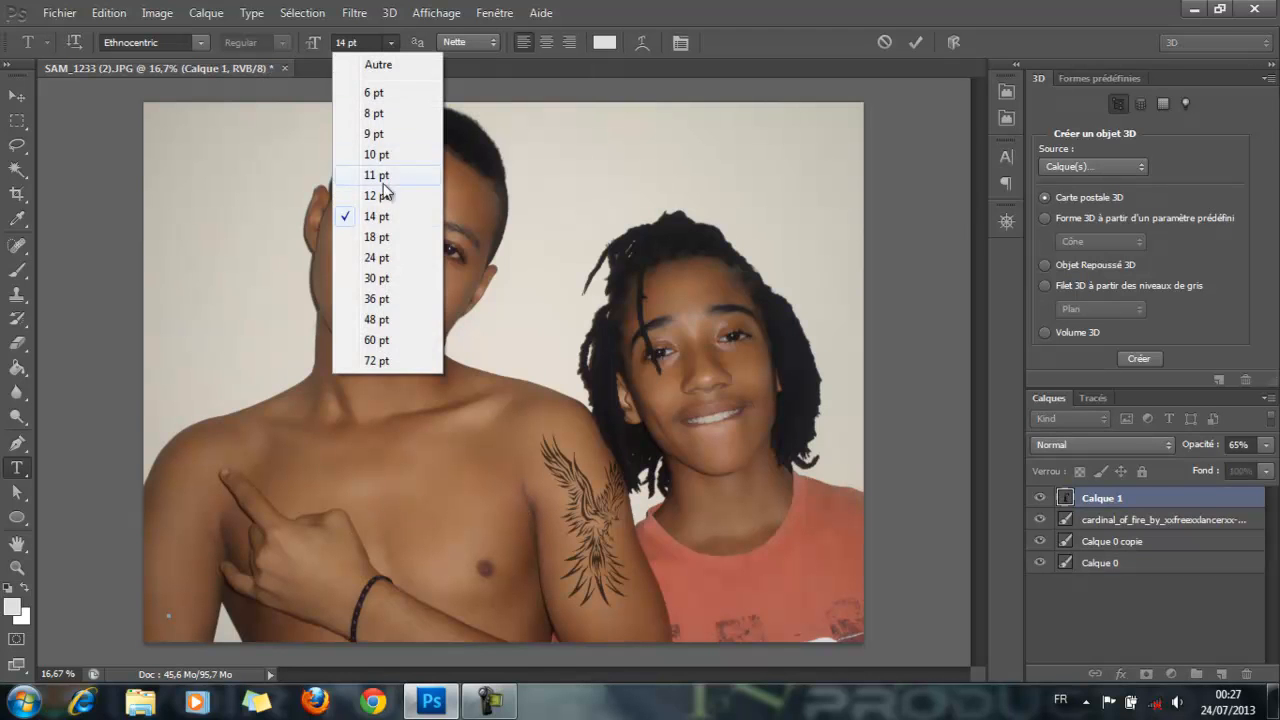
pyautogui.click(376, 279)
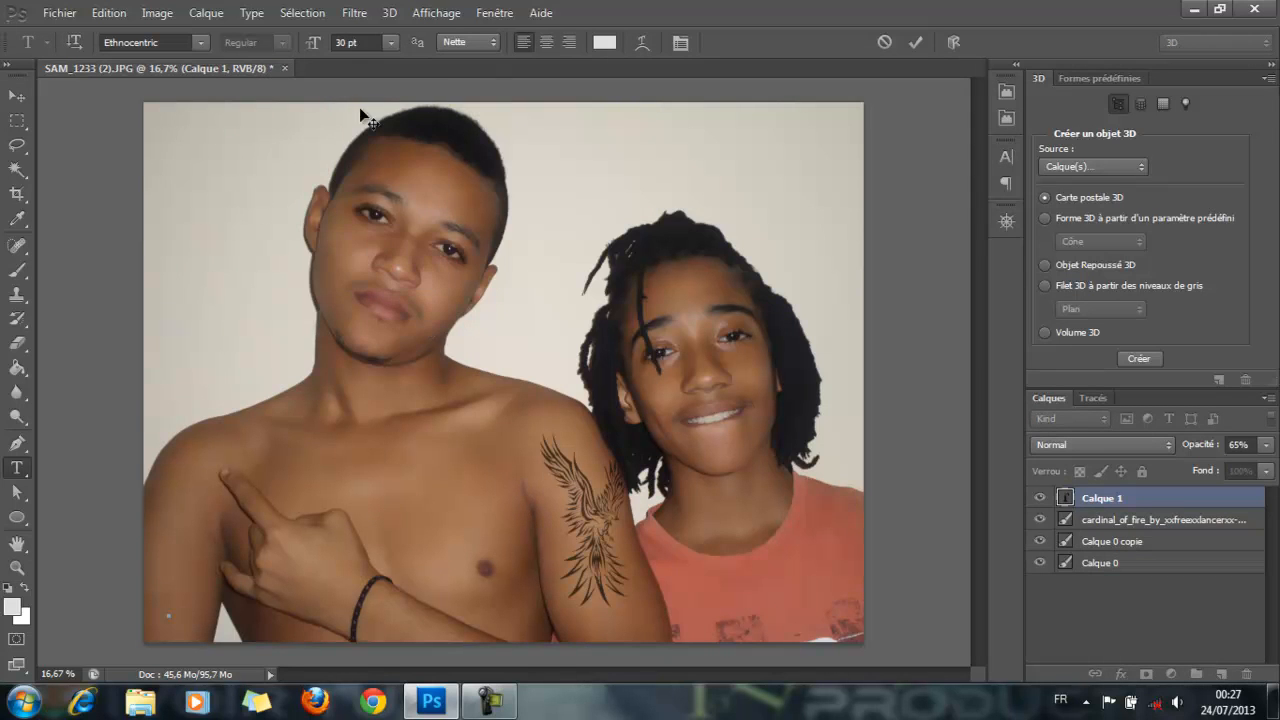
pyautogui.click(391, 44)
pyautogui.click(385, 318)
pyautogui.click(391, 43)
pyautogui.click(388, 337)
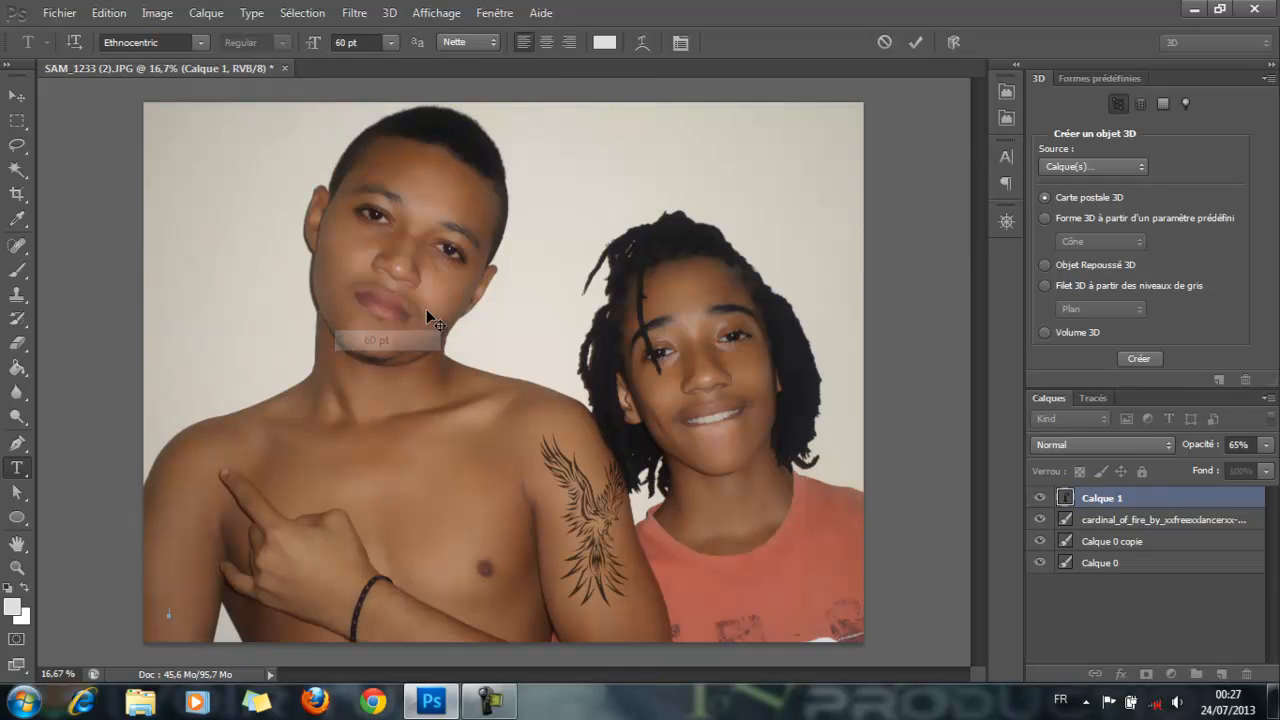
pyautogui.click(391, 43)
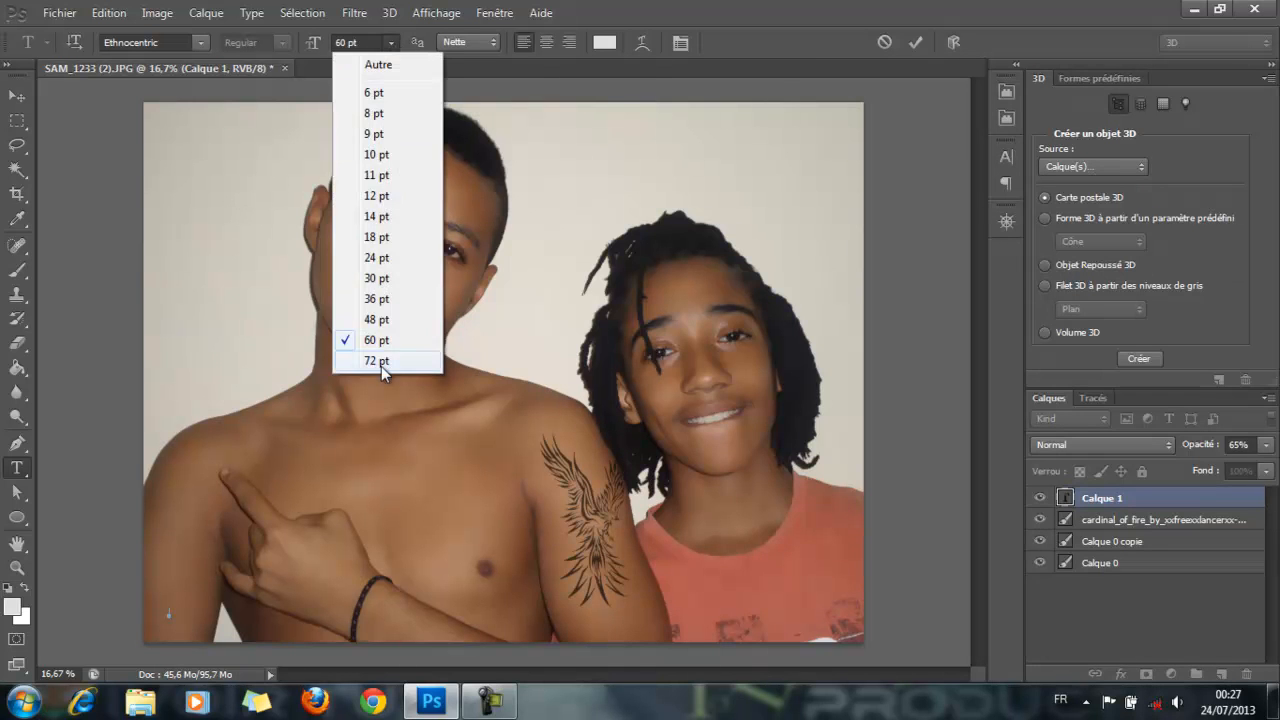
pyautogui.click(387, 358)
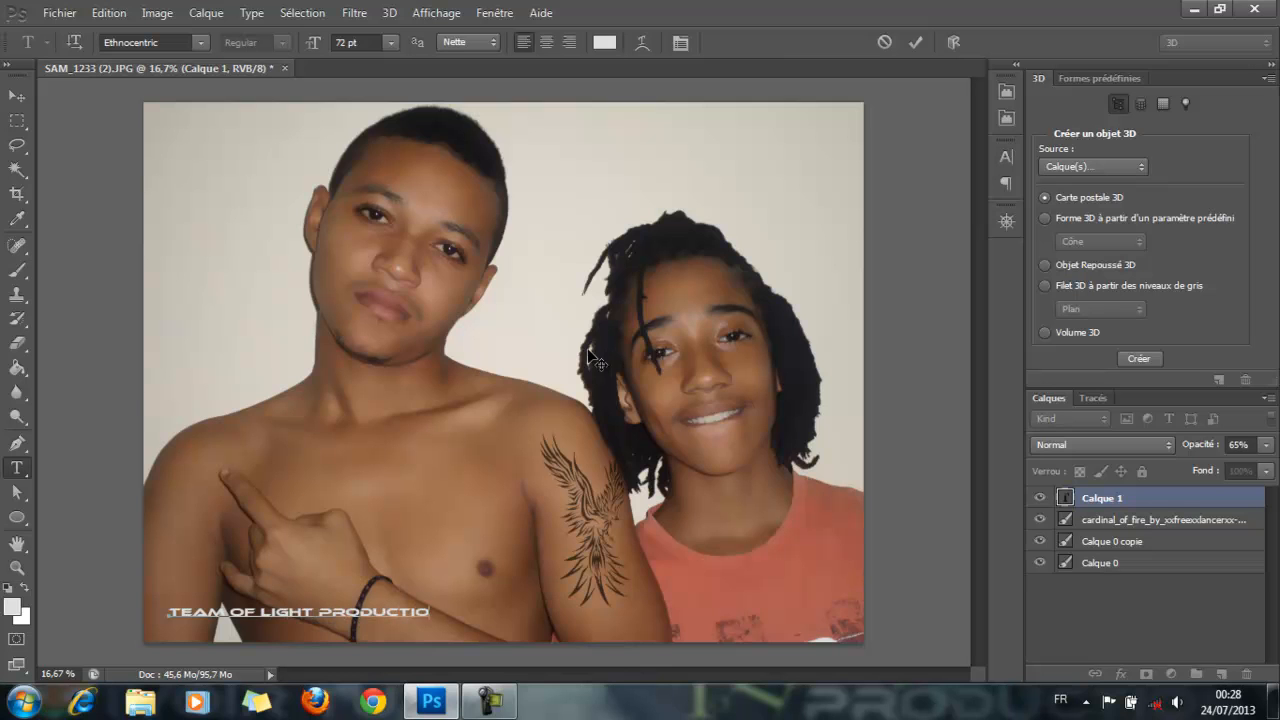
pyautogui.click(923, 43)
# Add a second text reading "IVOIR TUTO" over the lower part of the boy's orange shirt.
pyautogui.click(666, 601)
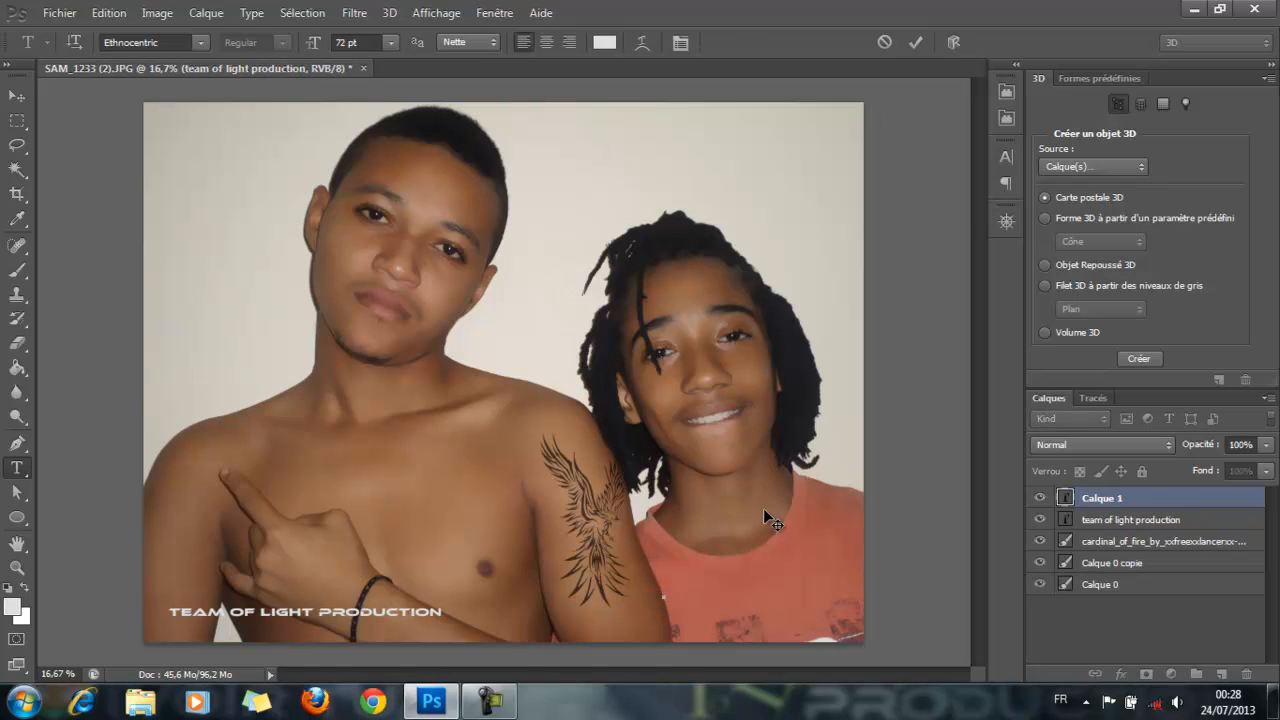
pyautogui.write('IVOIR TUTO')
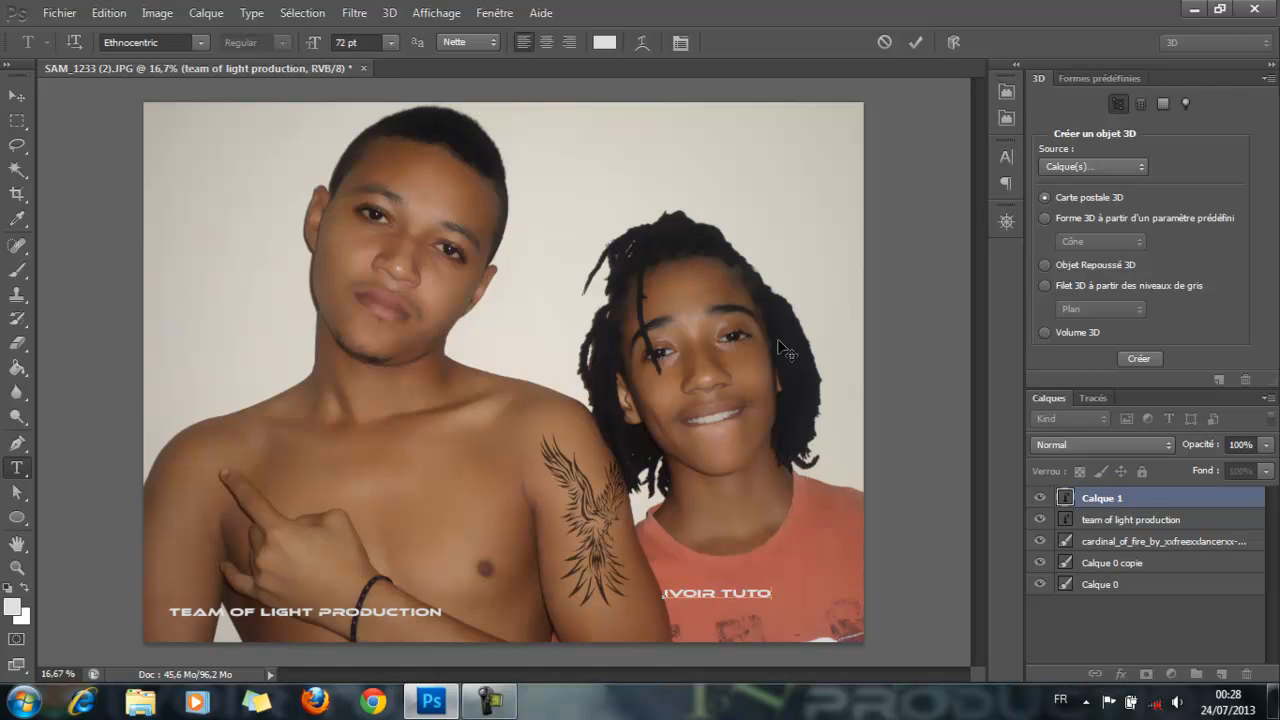
pyautogui.click(915, 44)
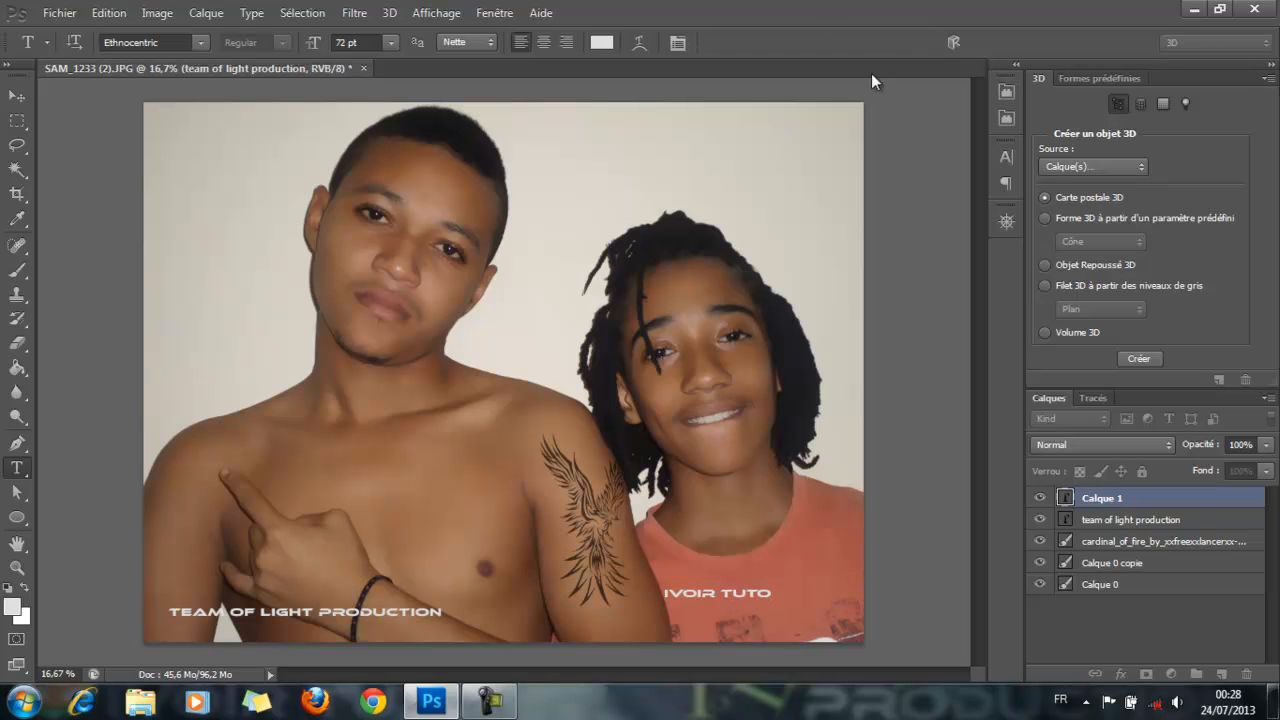
# Move the IVOIR TUTO text into the photo's lower-right corner and the TEAM OF LIGHT PRODUCTION text down to the bottom edge.
pyautogui.click(17, 96)
pyautogui.moveTo(688, 600); pyautogui.dragTo(770, 627)
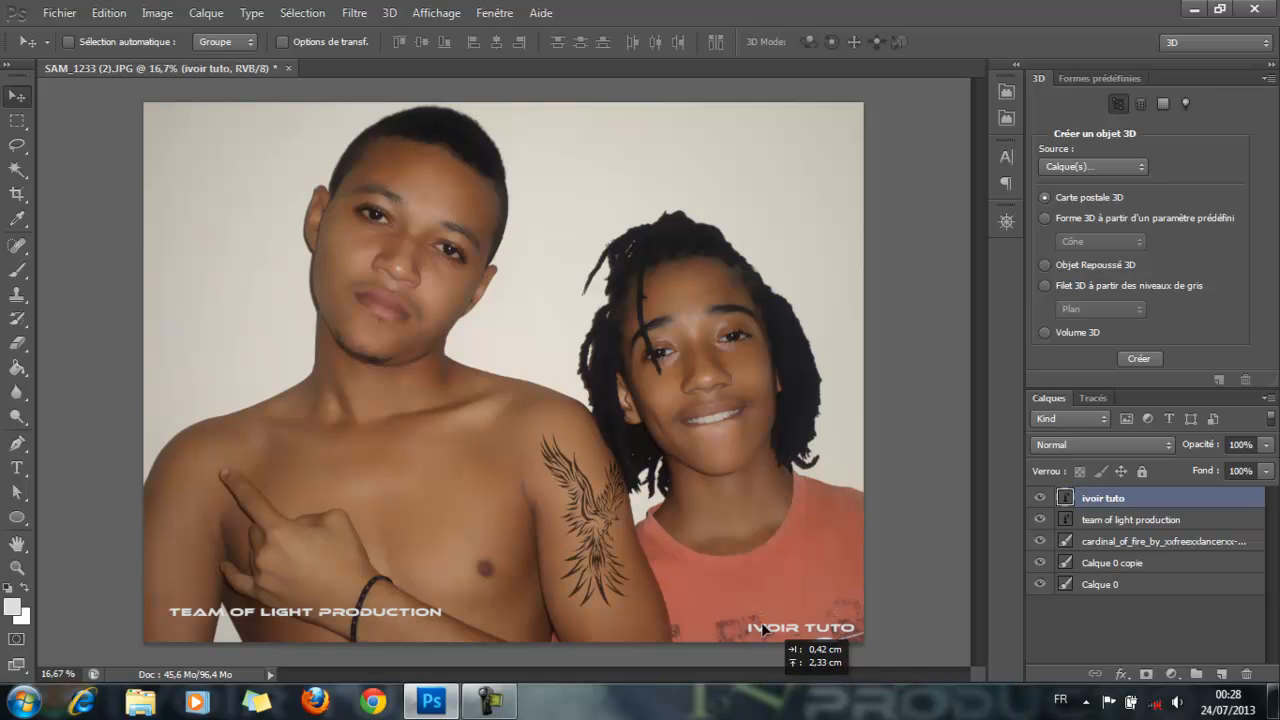
pyautogui.moveTo(377, 608); pyautogui.dragTo(390, 621)
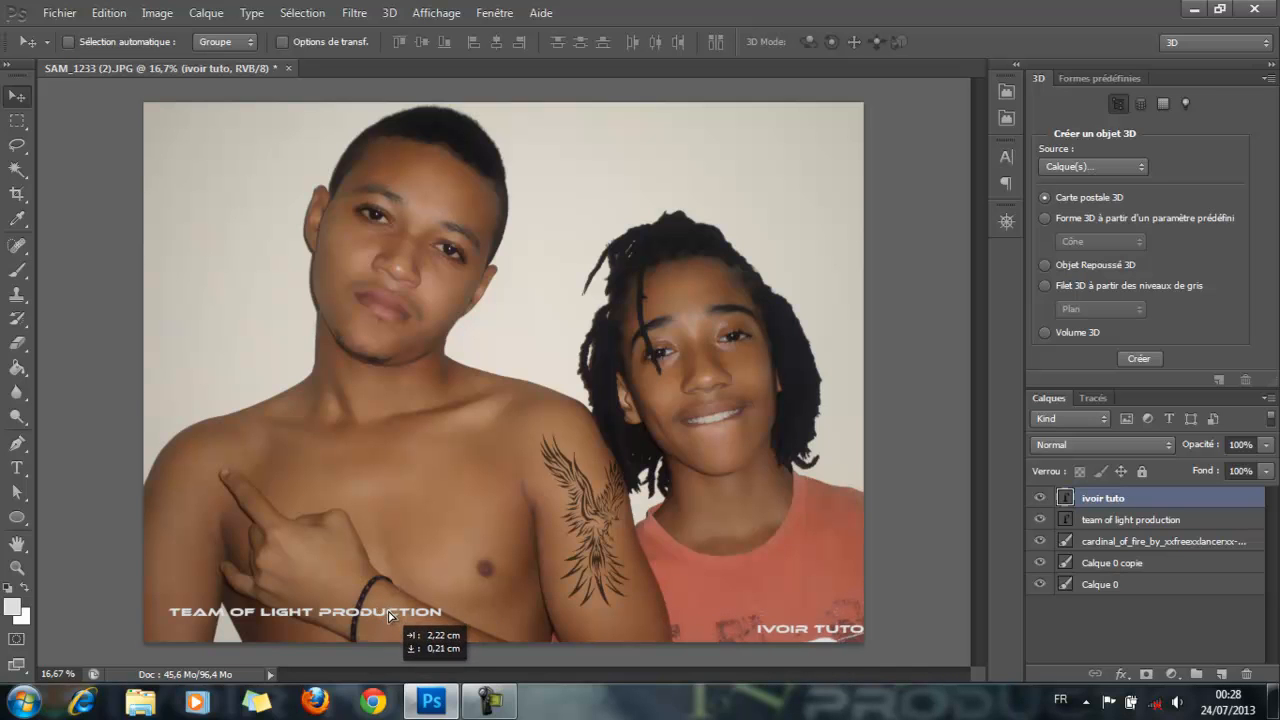
pyautogui.click(1090, 529)
pyautogui.moveTo(248, 613); pyautogui.dragTo(243, 636)
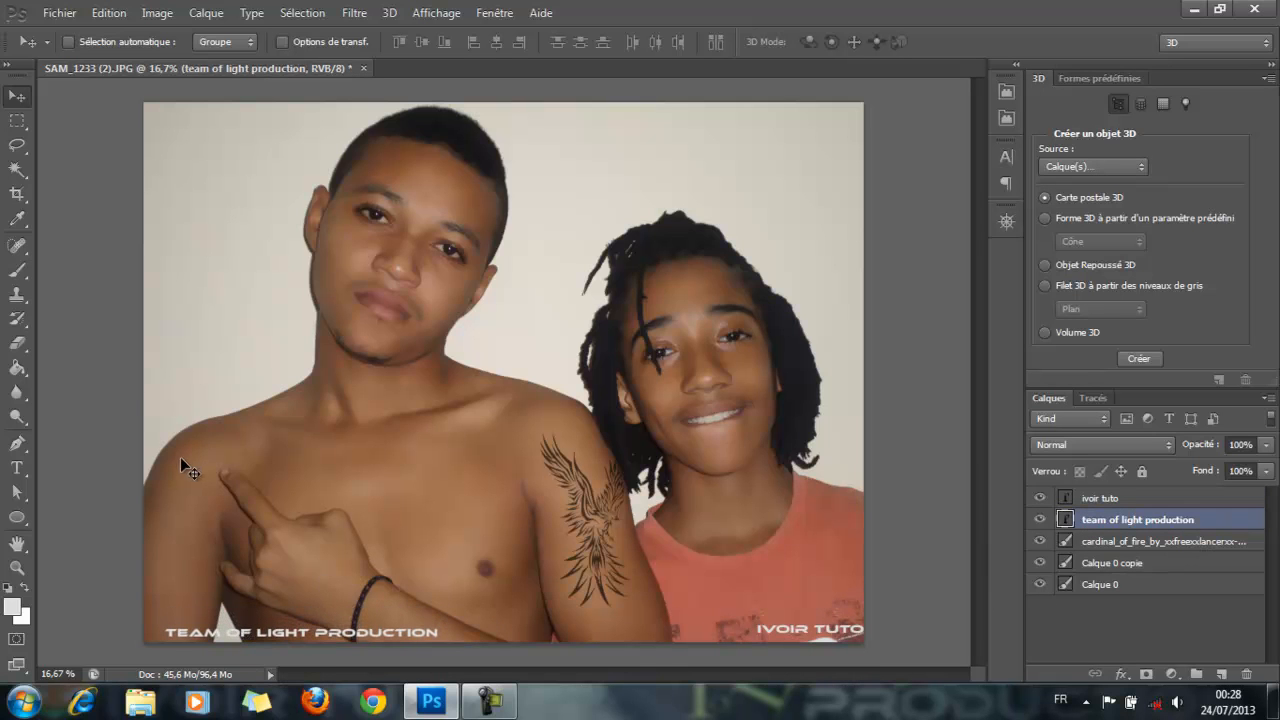
# Place the "logo it" image with the plain white background from the logo folder under crea on drive D: into the document.
pyautogui.click(55, 12)
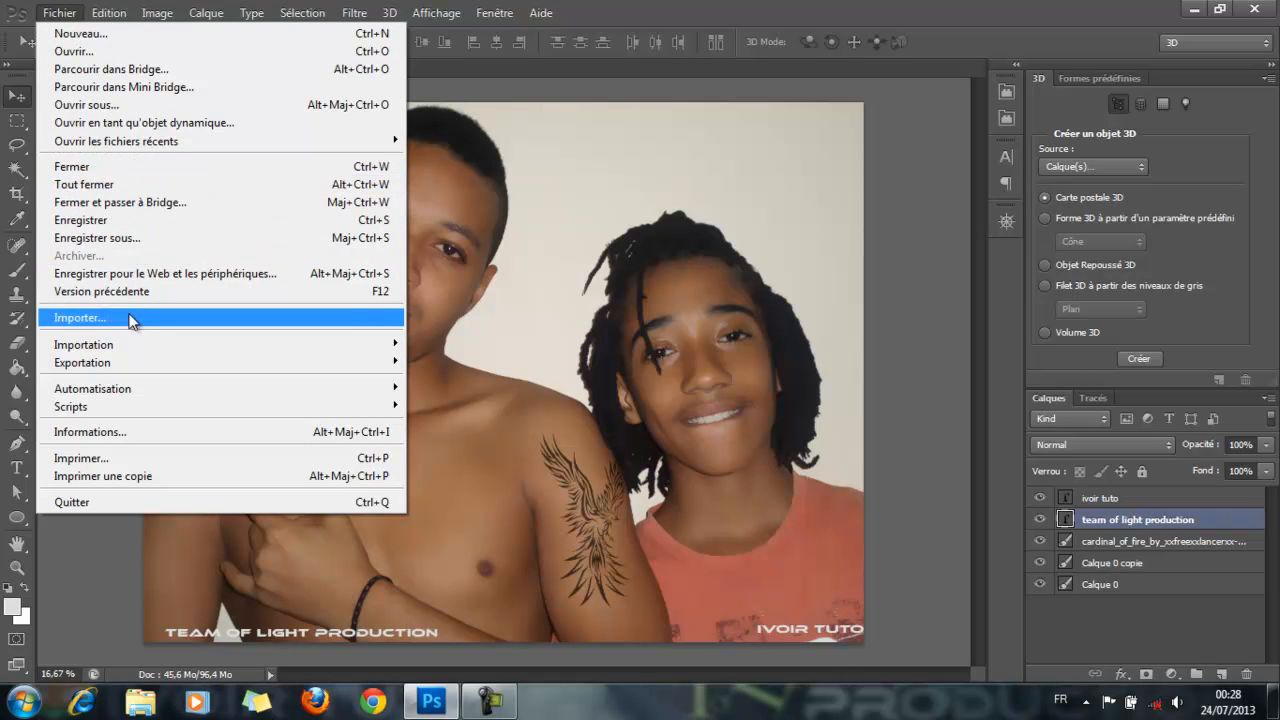
pyautogui.click(78, 318)
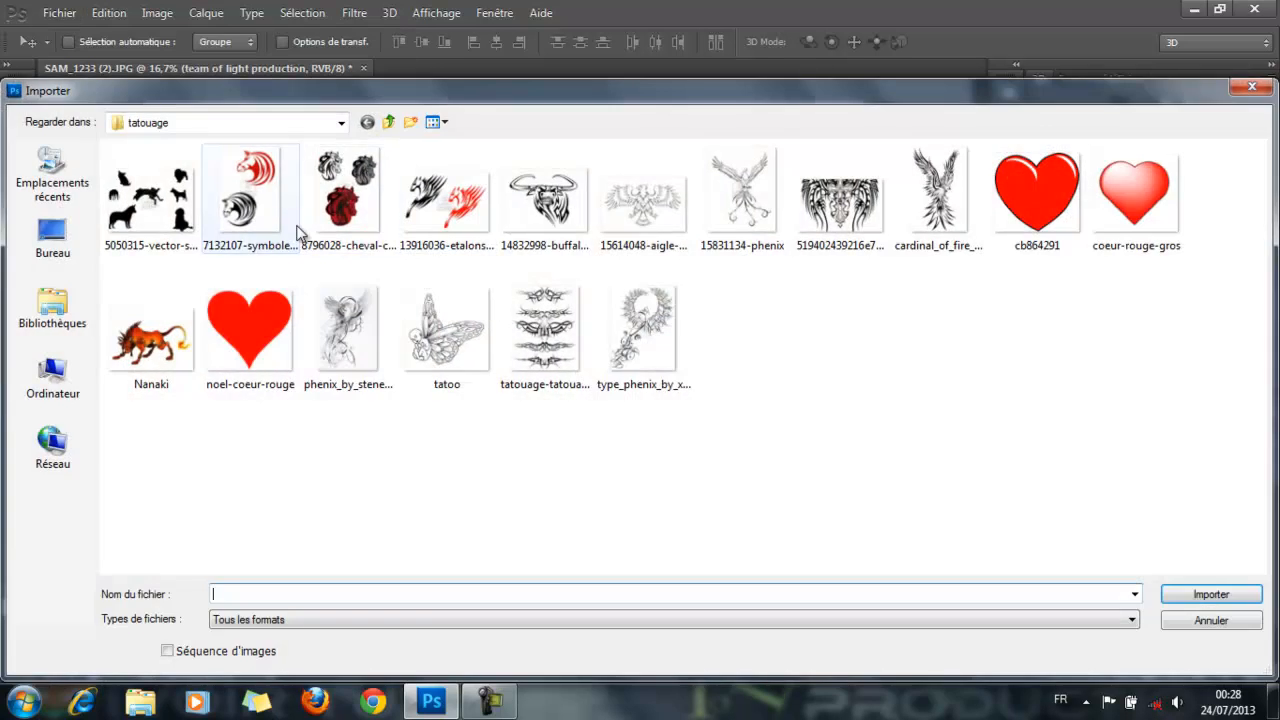
pyautogui.click(336, 124)
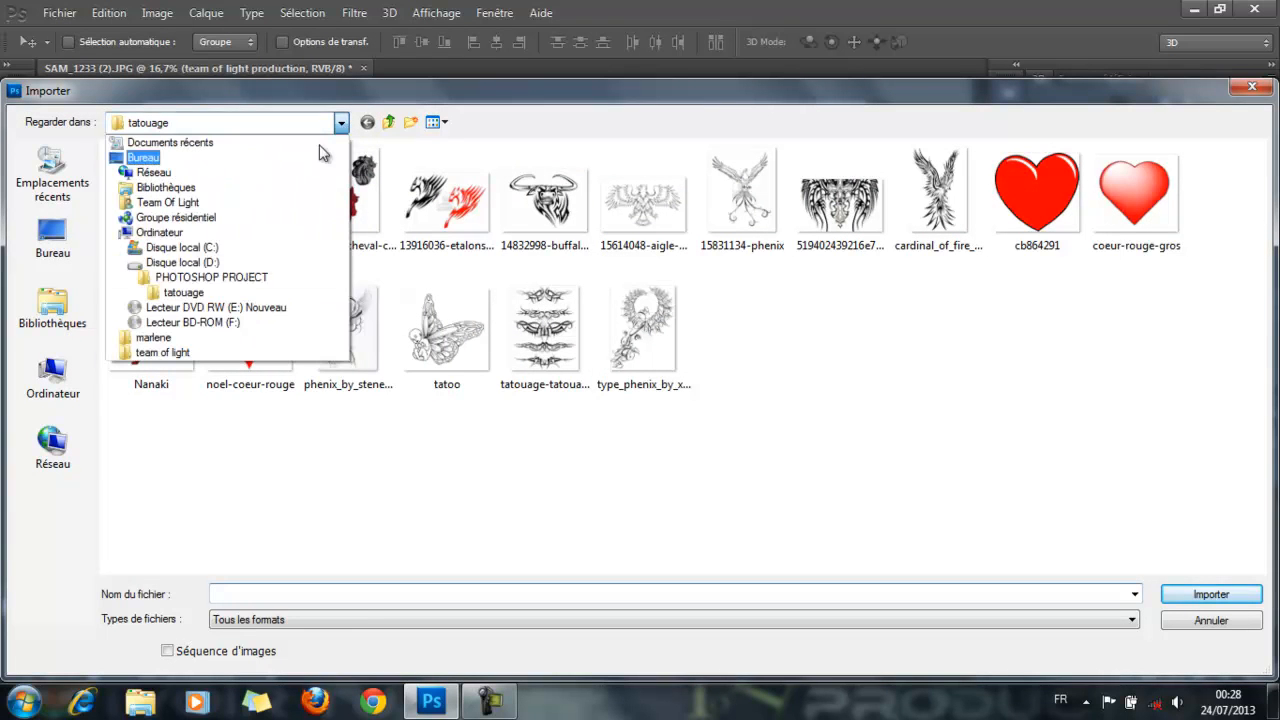
pyautogui.click(185, 279)
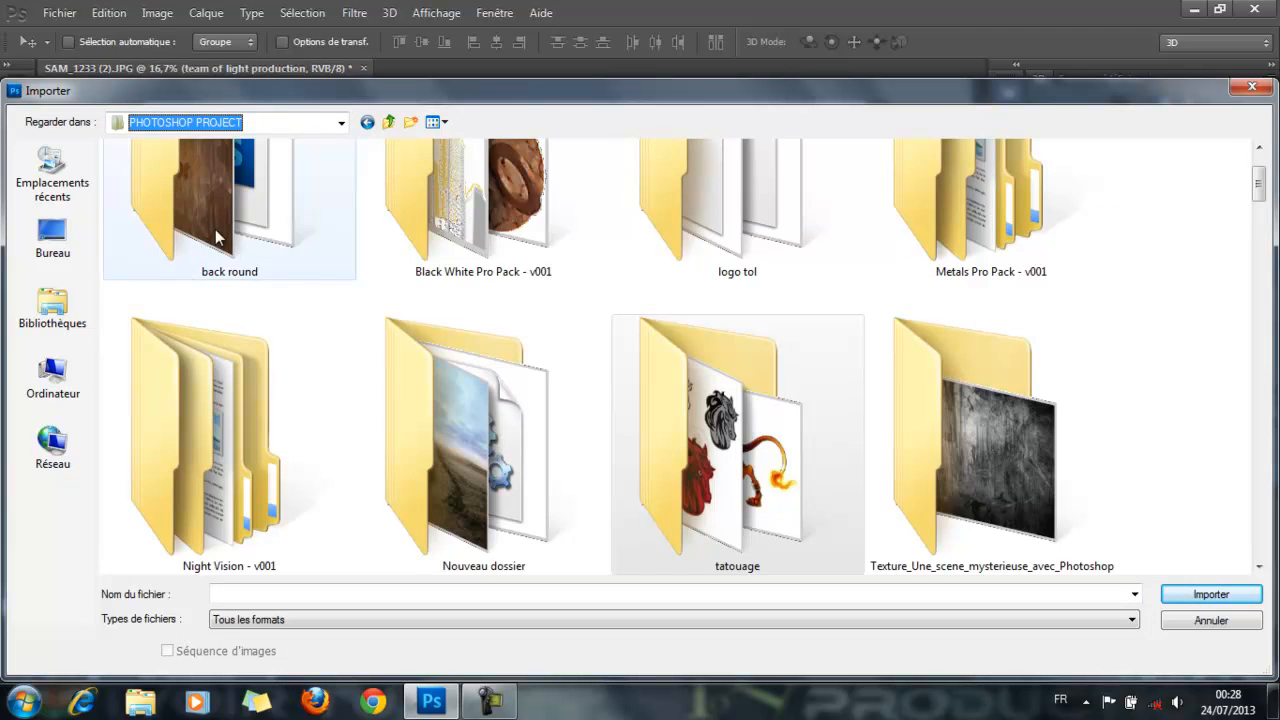
pyautogui.moveTo(1259, 186)
pyautogui.mouseDown()
pyautogui.moveTo(1260, 236)
pyautogui.moveTo(1259, 172)
pyautogui.mouseUp()
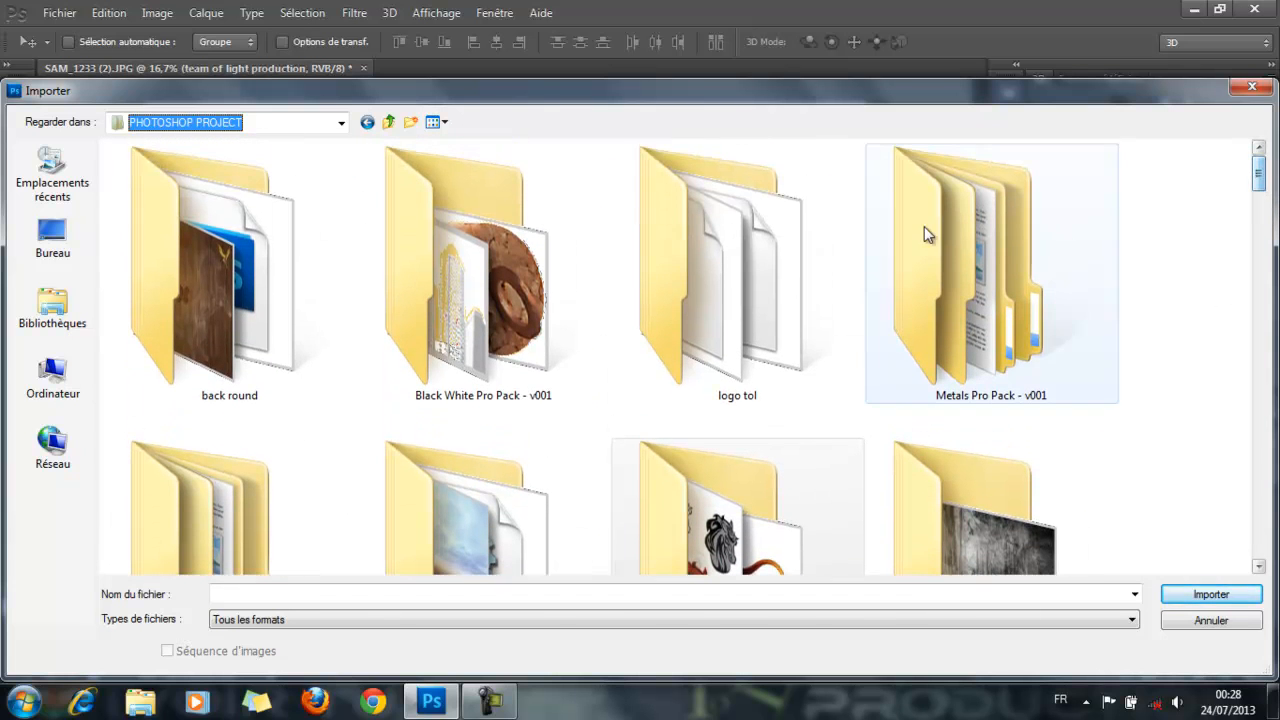
pyautogui.click(341, 122)
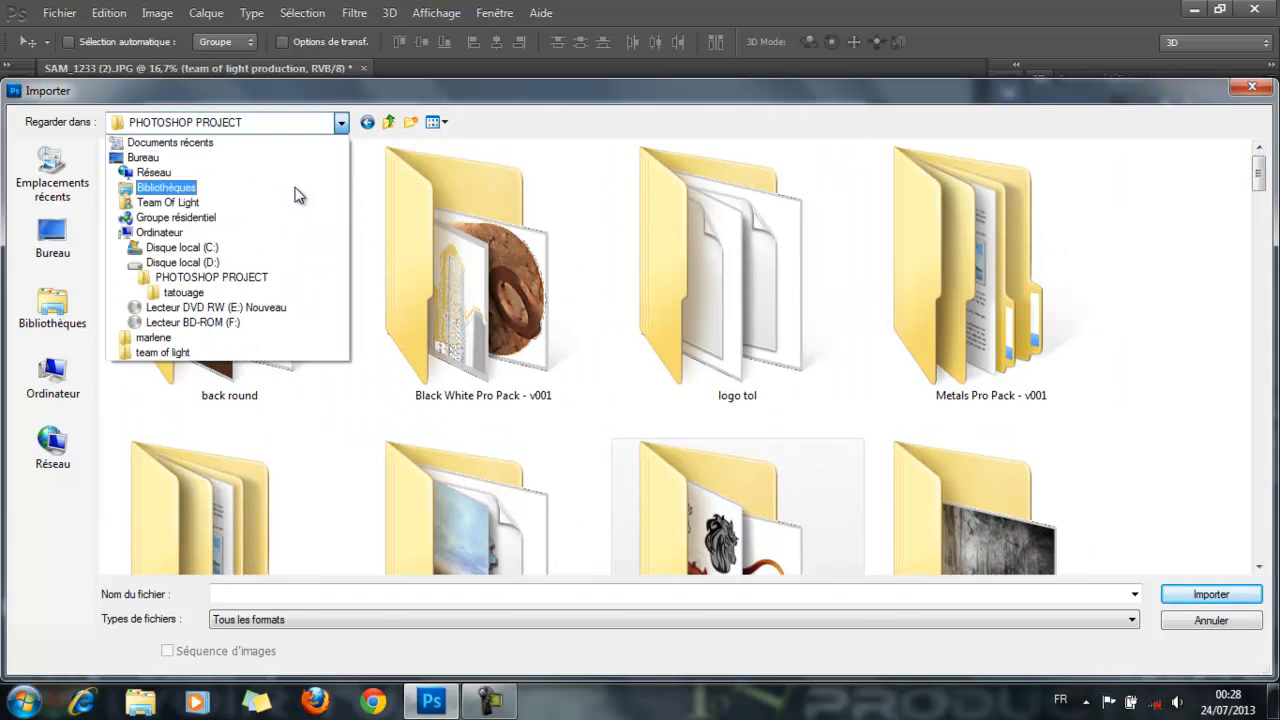
pyautogui.click(300, 263)
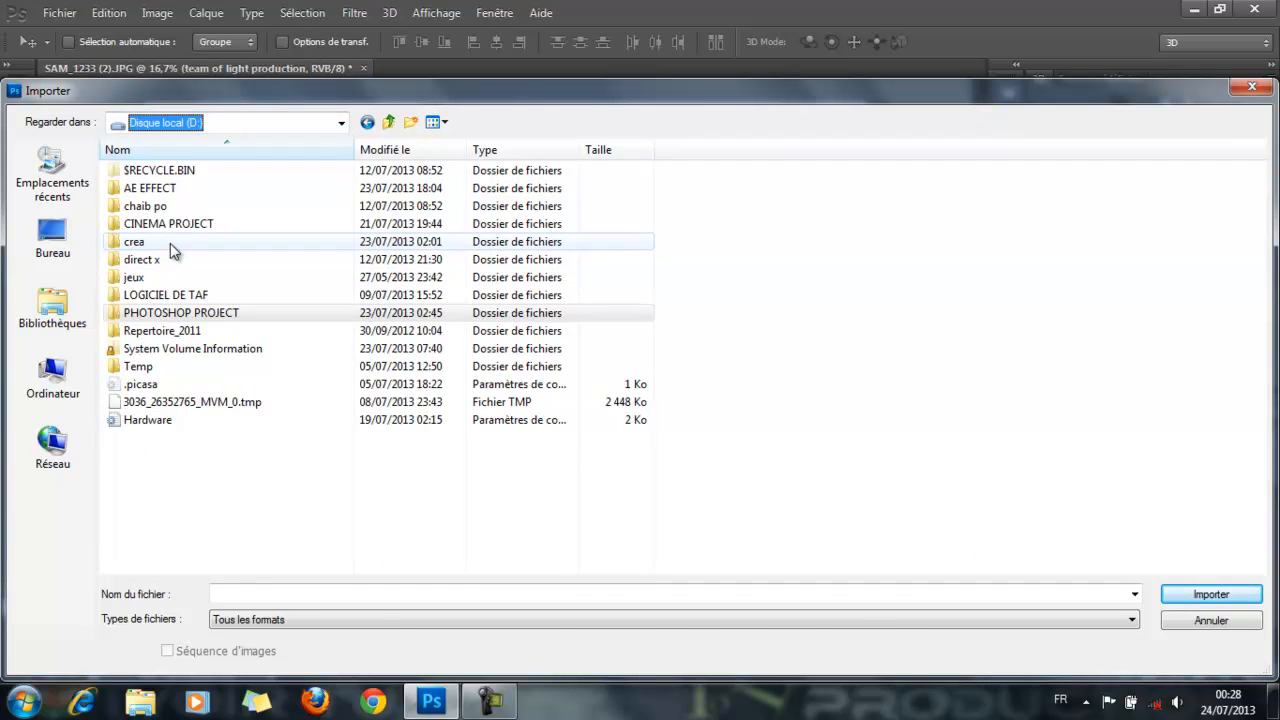
pyautogui.doubleClick(171, 243)
pyautogui.doubleClick(230, 199)
pyautogui.doubleClick(142, 173)
pyautogui.click(545, 198)
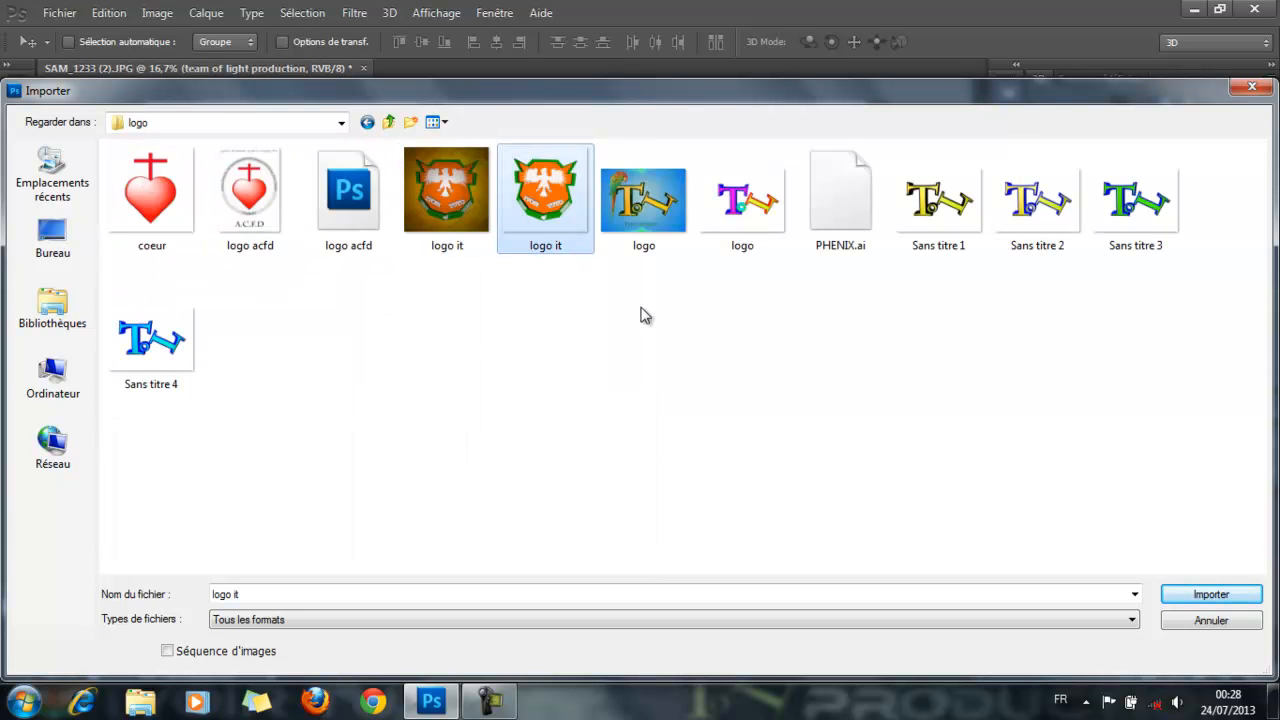
pyautogui.click(1210, 598)
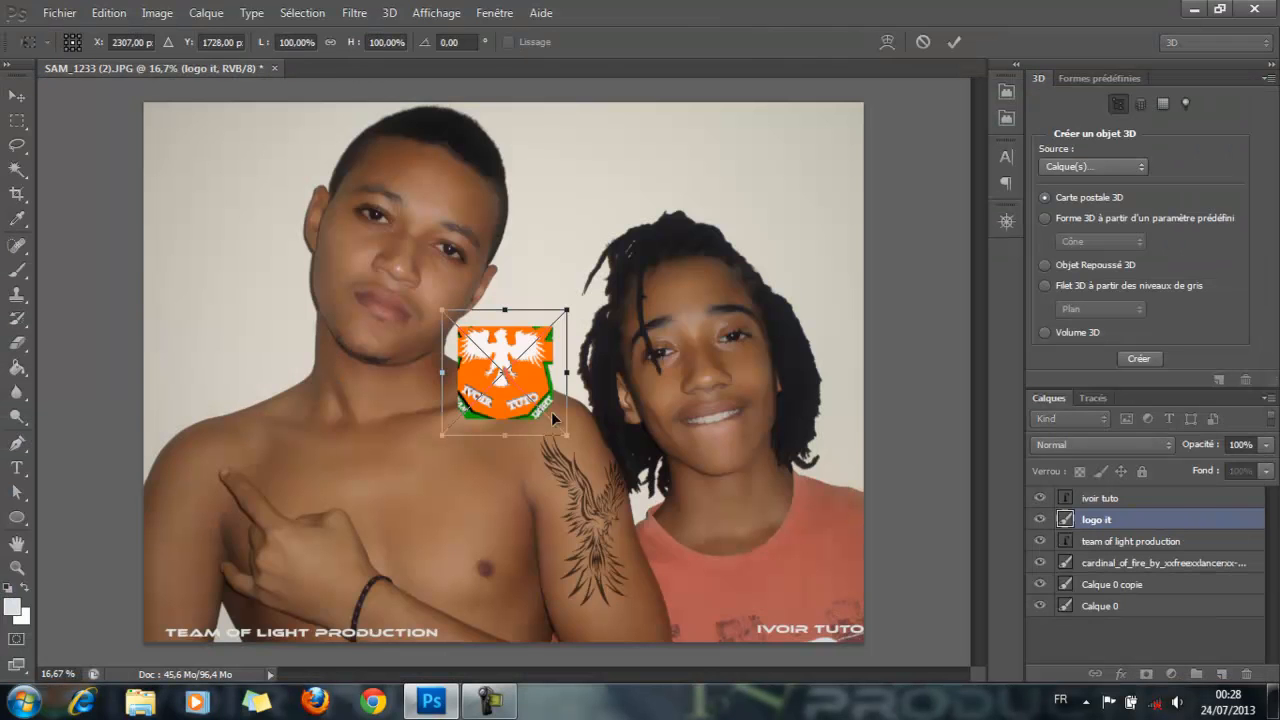
# Scale the placed logo to 46% and position it just before the IVOIR TUTO text at the photo's bottom.
pyautogui.moveTo(567, 309); pyautogui.dragTo(721, 612)
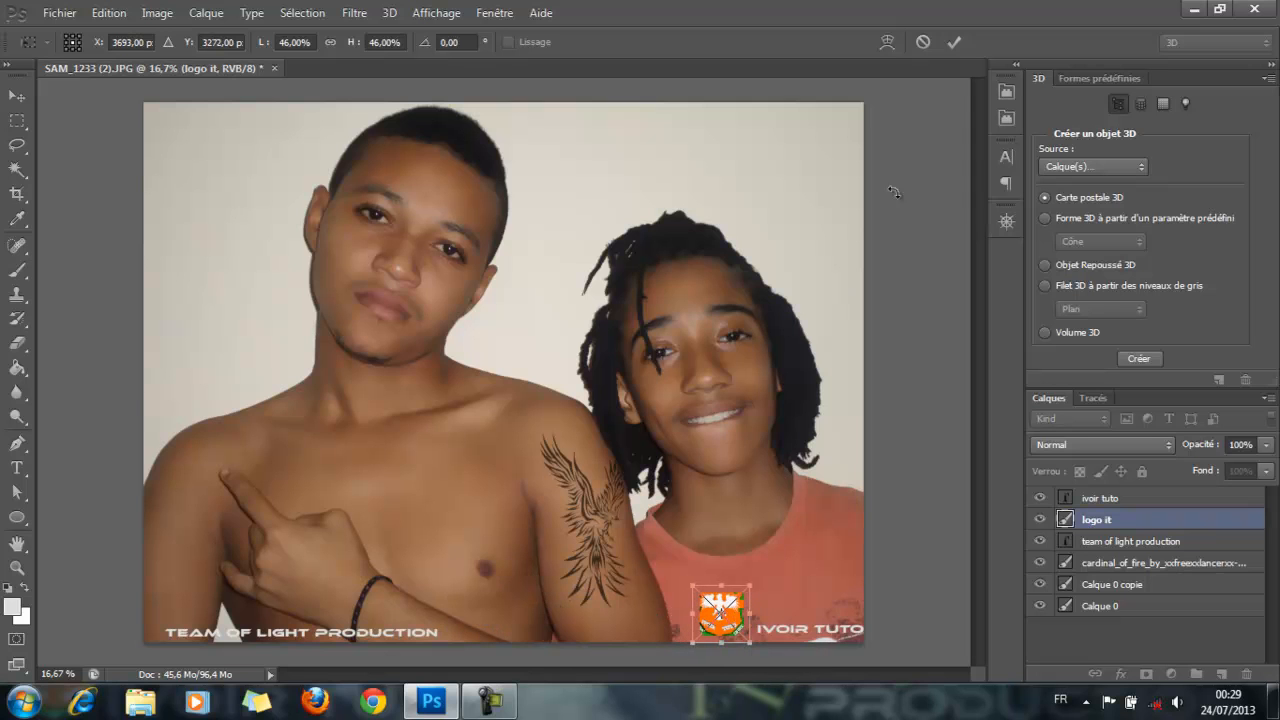
pyautogui.click(954, 42)
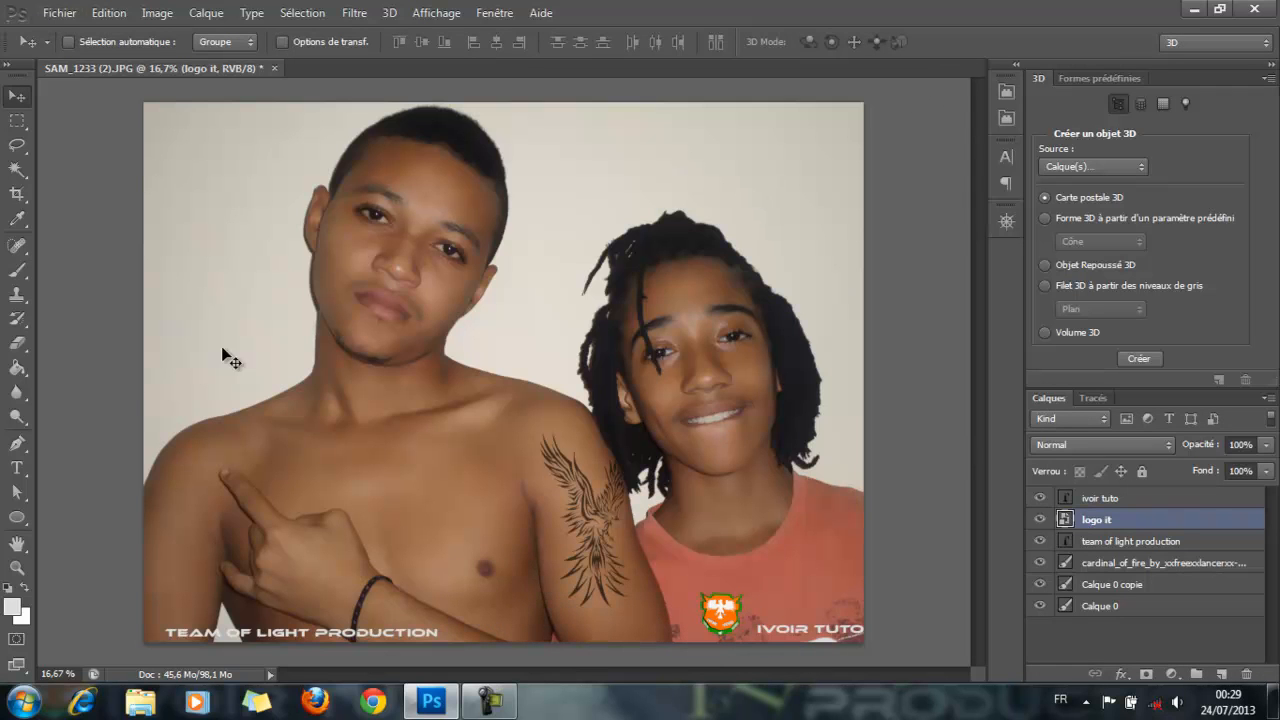
# Save a copy of the photo to the desktop as a JPEG named "tuto", accepting the JPEG options.
pyautogui.click(62, 14)
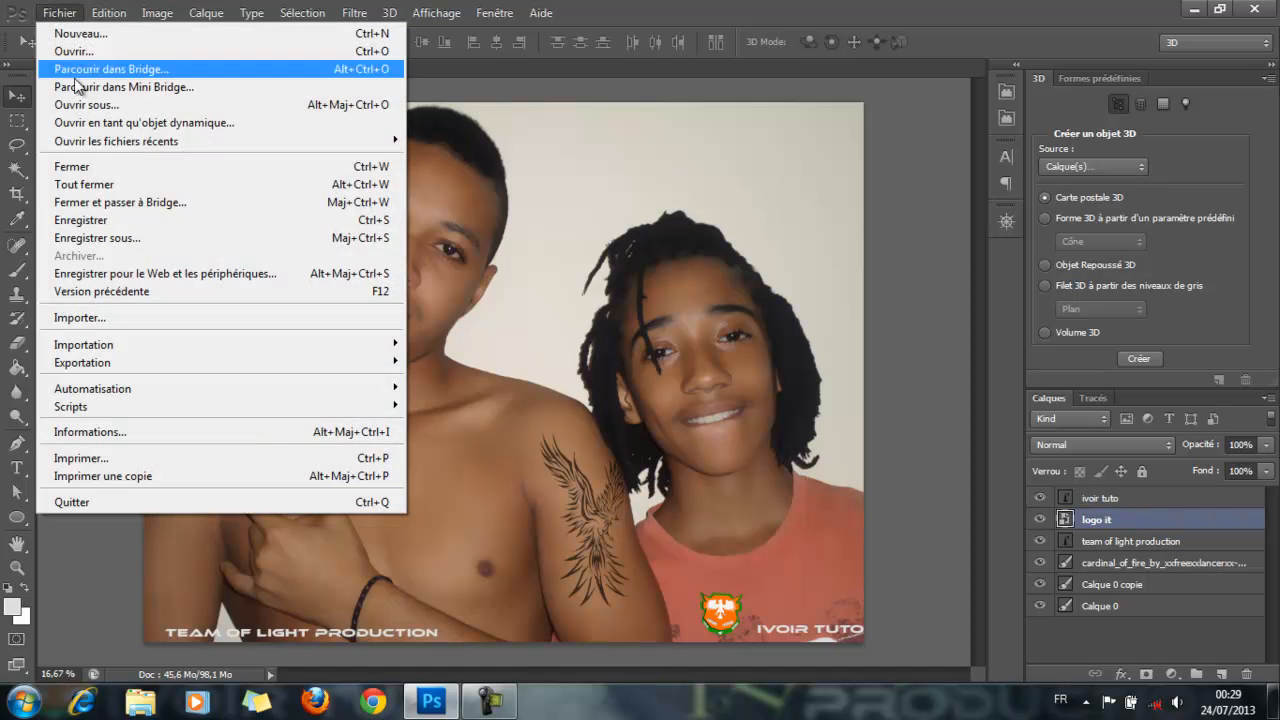
pyautogui.click(172, 238)
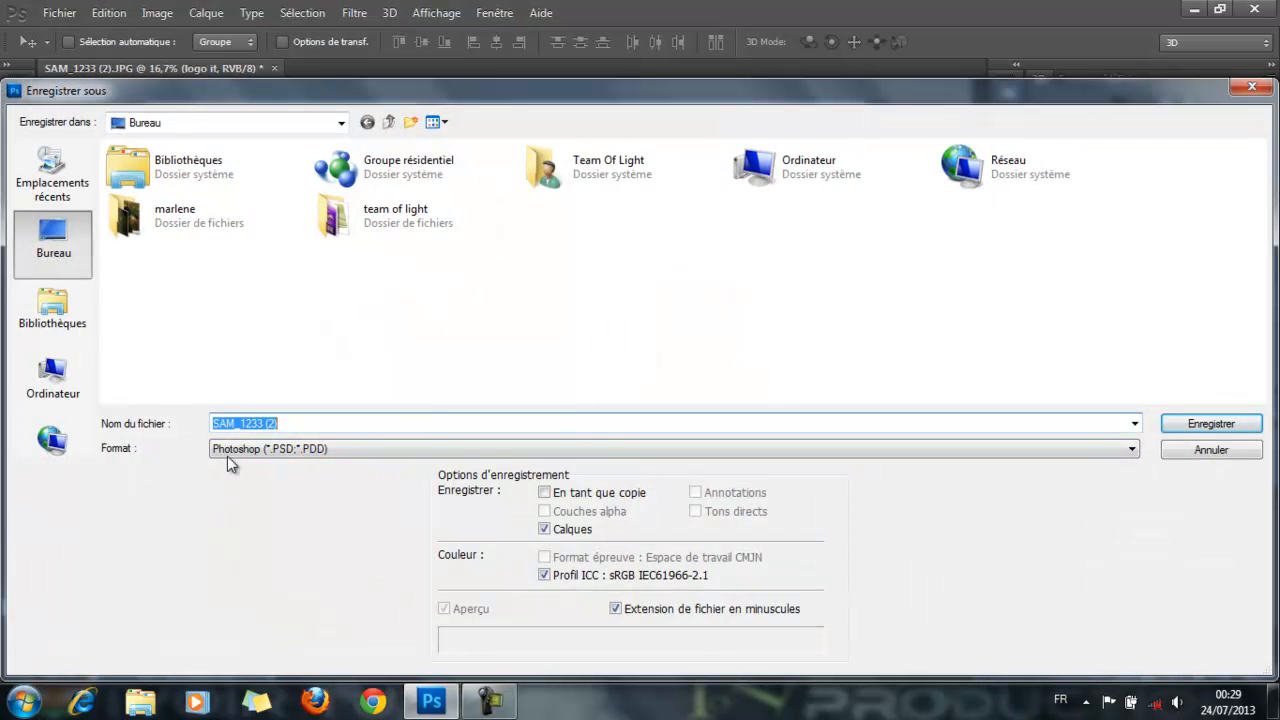
pyautogui.click(1104, 451)
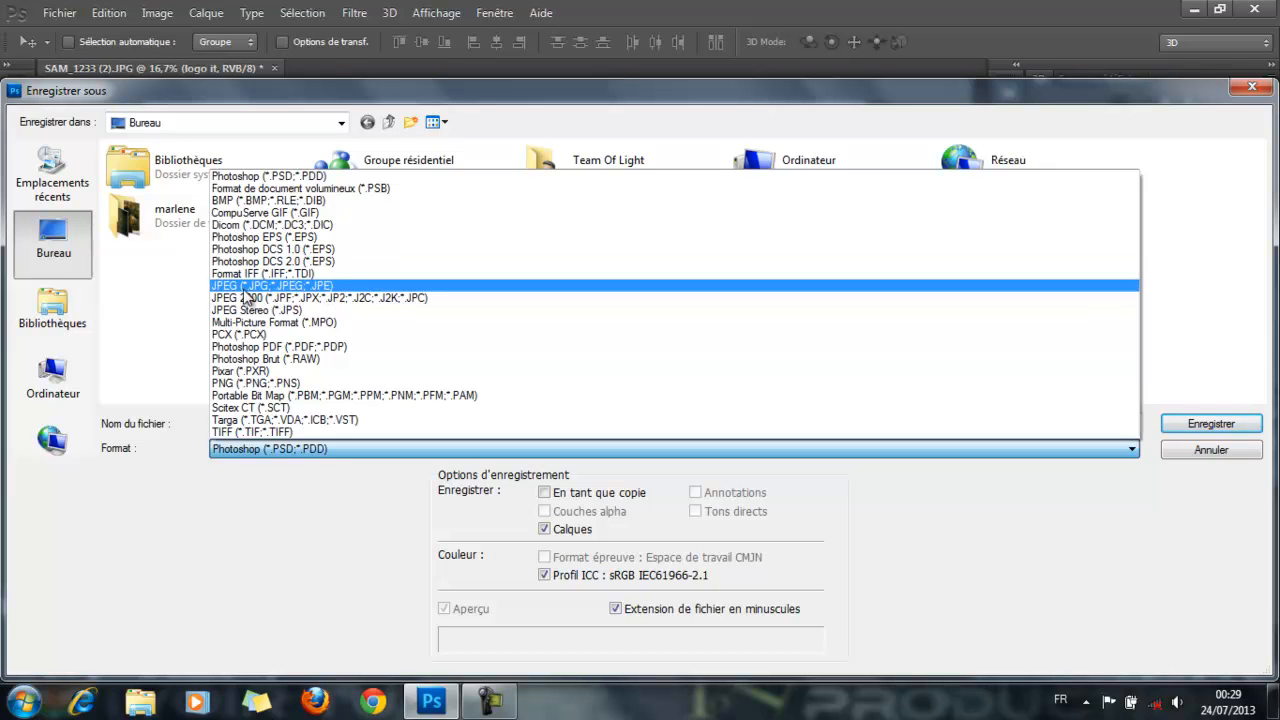
pyautogui.click(270, 288)
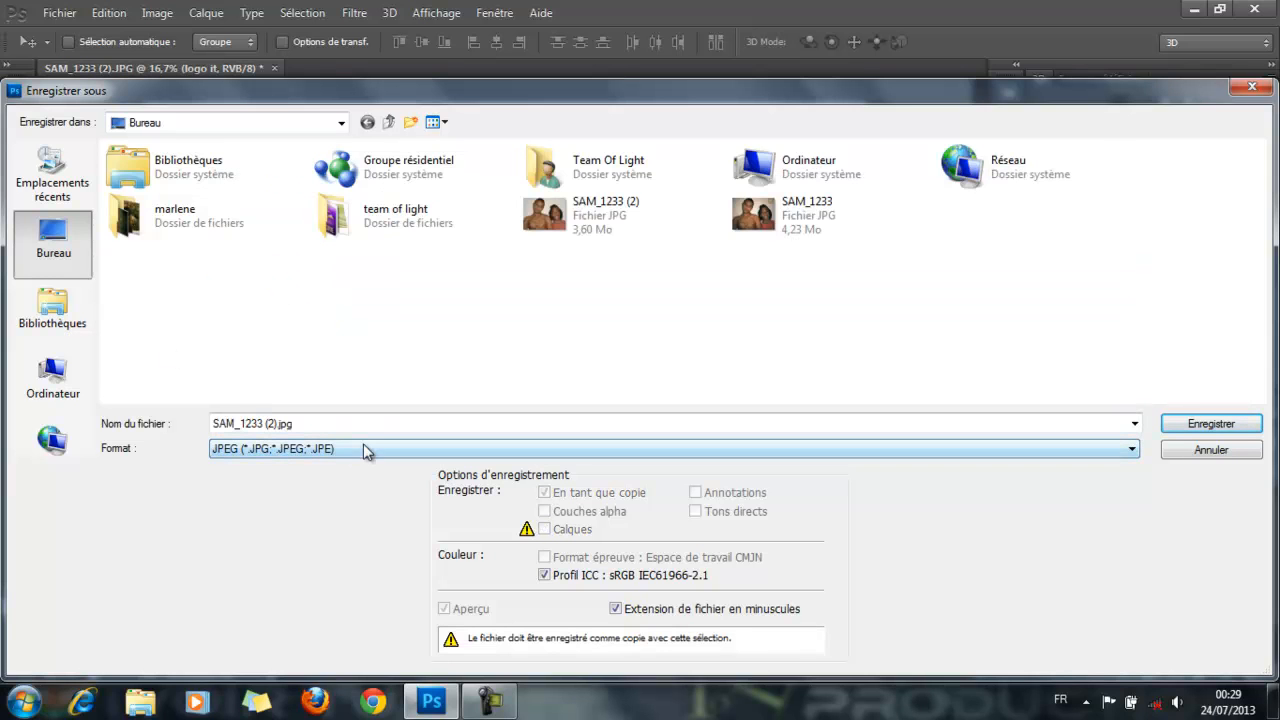
pyautogui.click(901, 423)
pyautogui.write('tuto')
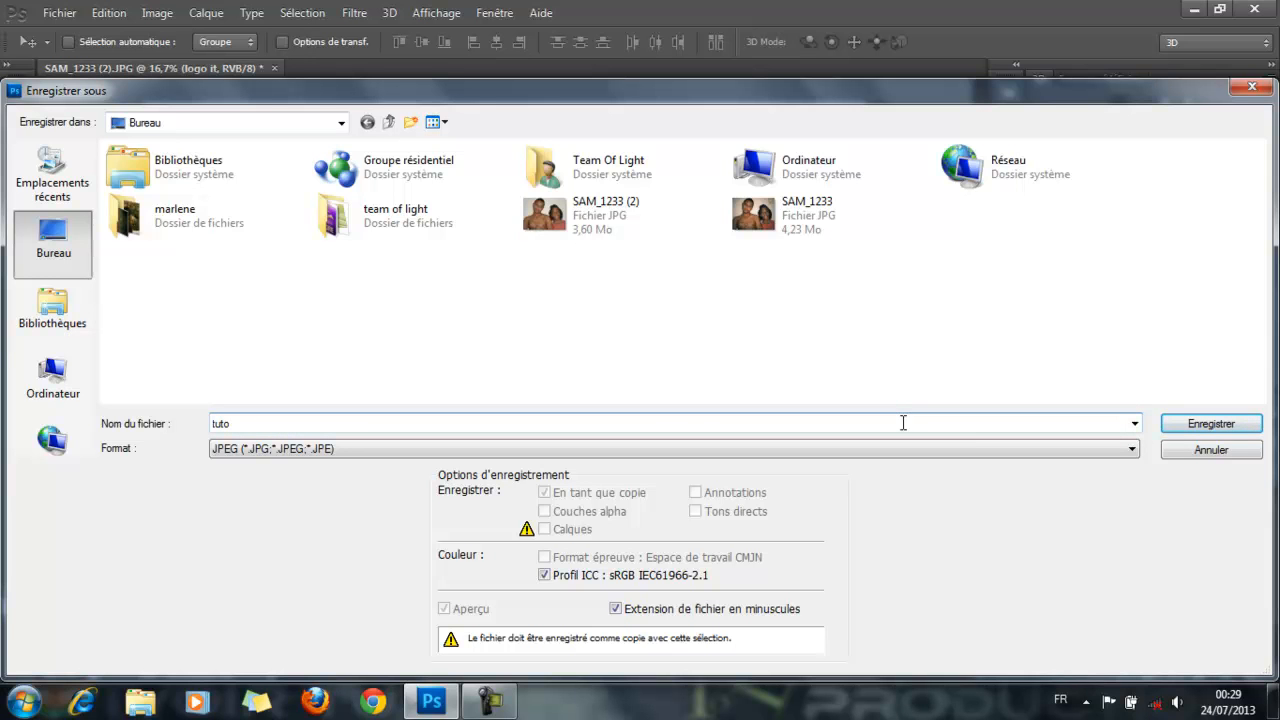
pyautogui.click(1230, 424)
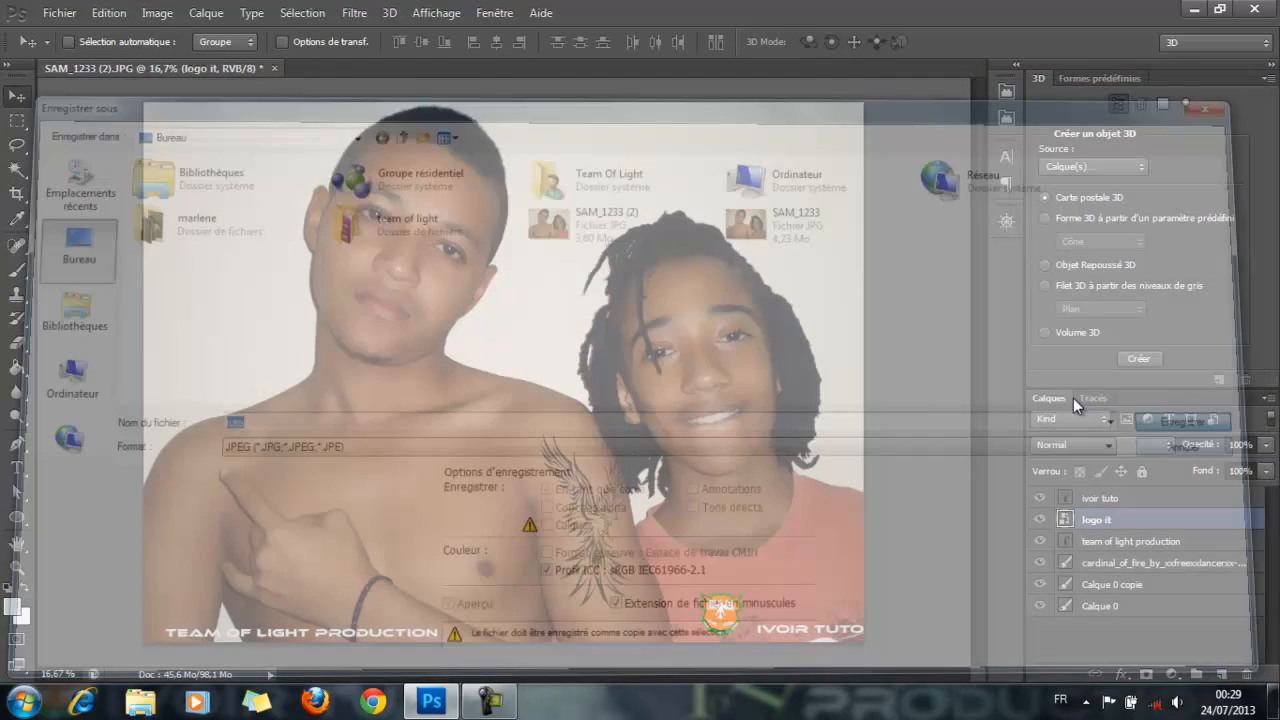
pyautogui.click(749, 172)
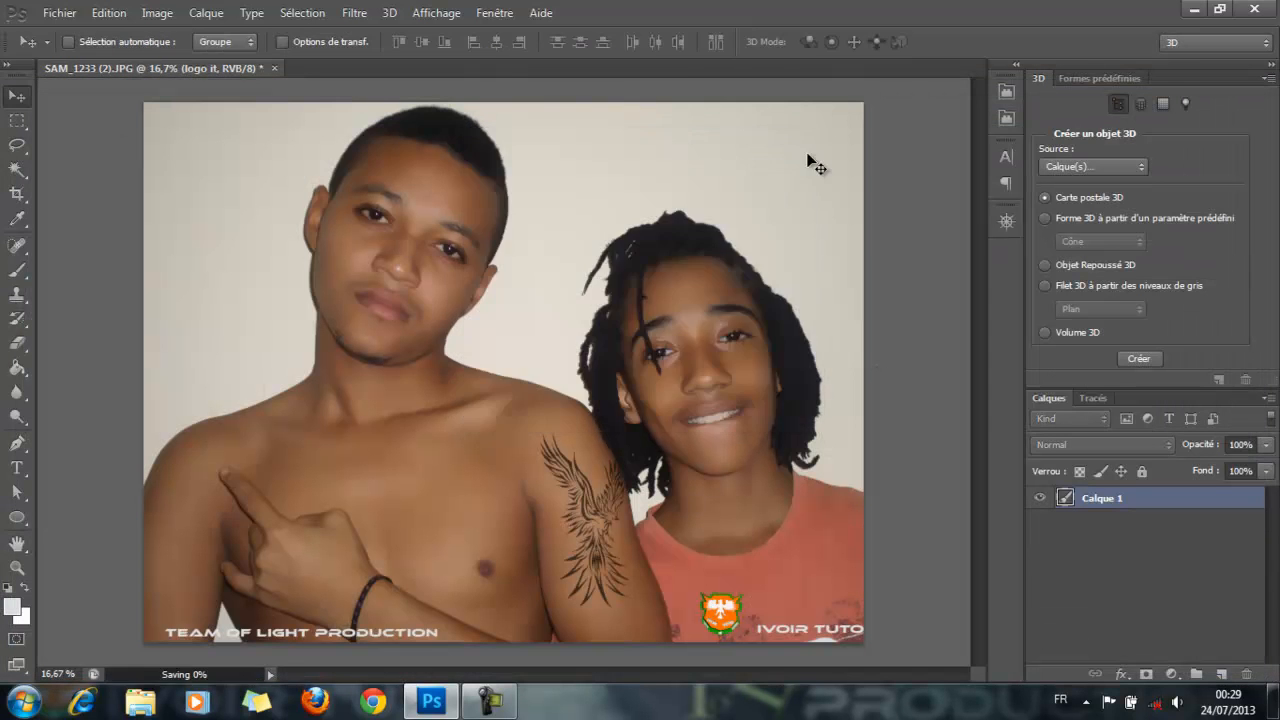
# Quit the image editor once the background save has finished and return to the desktop.
pyautogui.click(1254, 8)
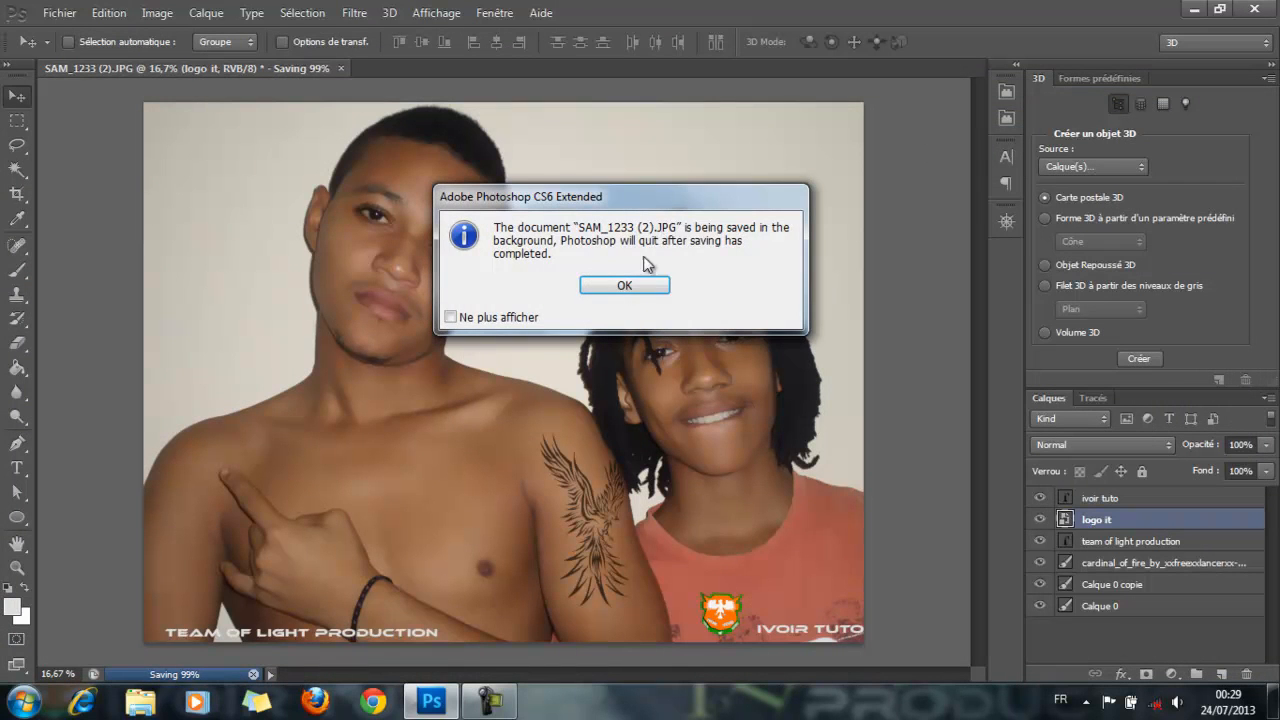
pyautogui.click(625, 286)
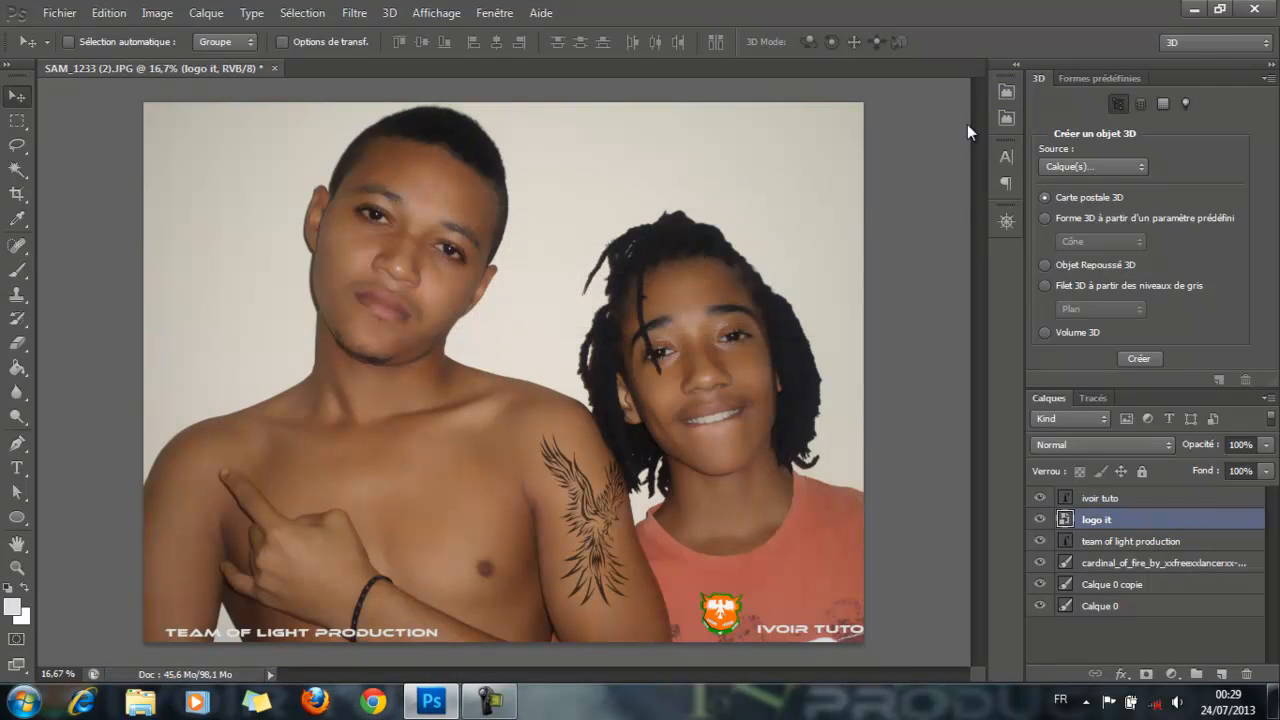
pyautogui.click(1254, 8)
pyautogui.click(643, 278)
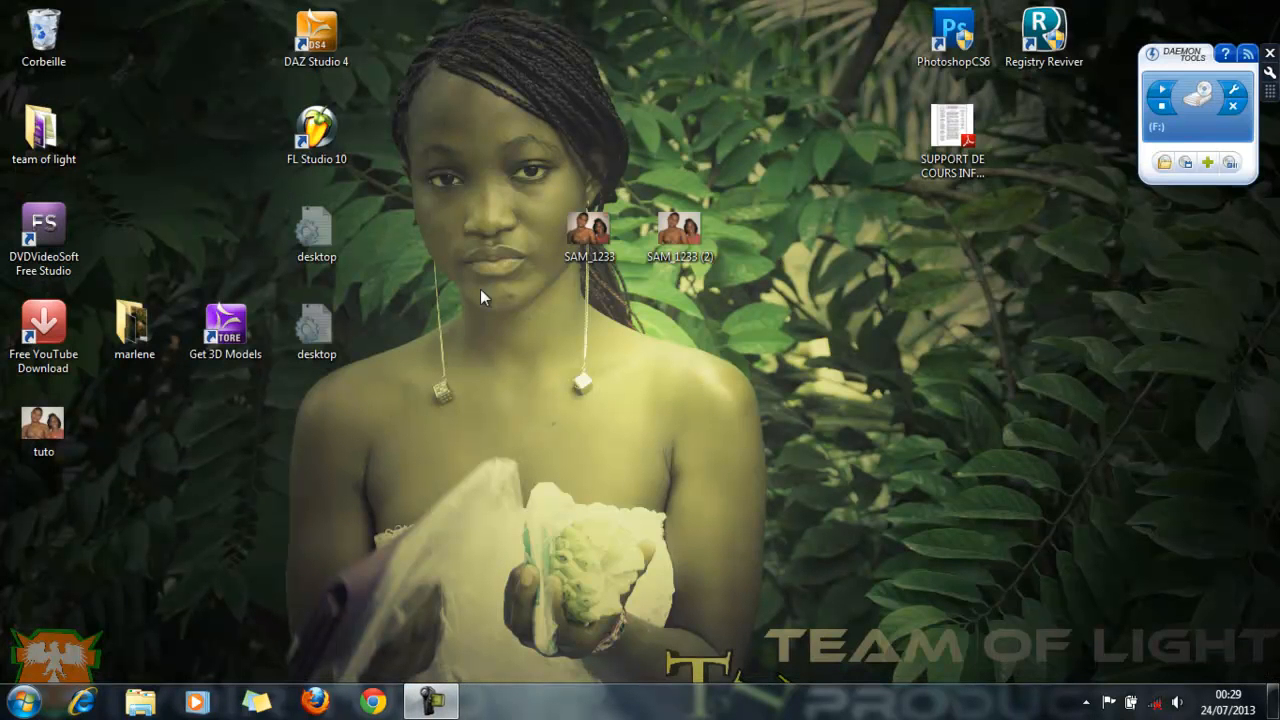
# Open the exported tuto image from the desktop to check the final result, and close the viewer.
pyautogui.doubleClick(43, 425)
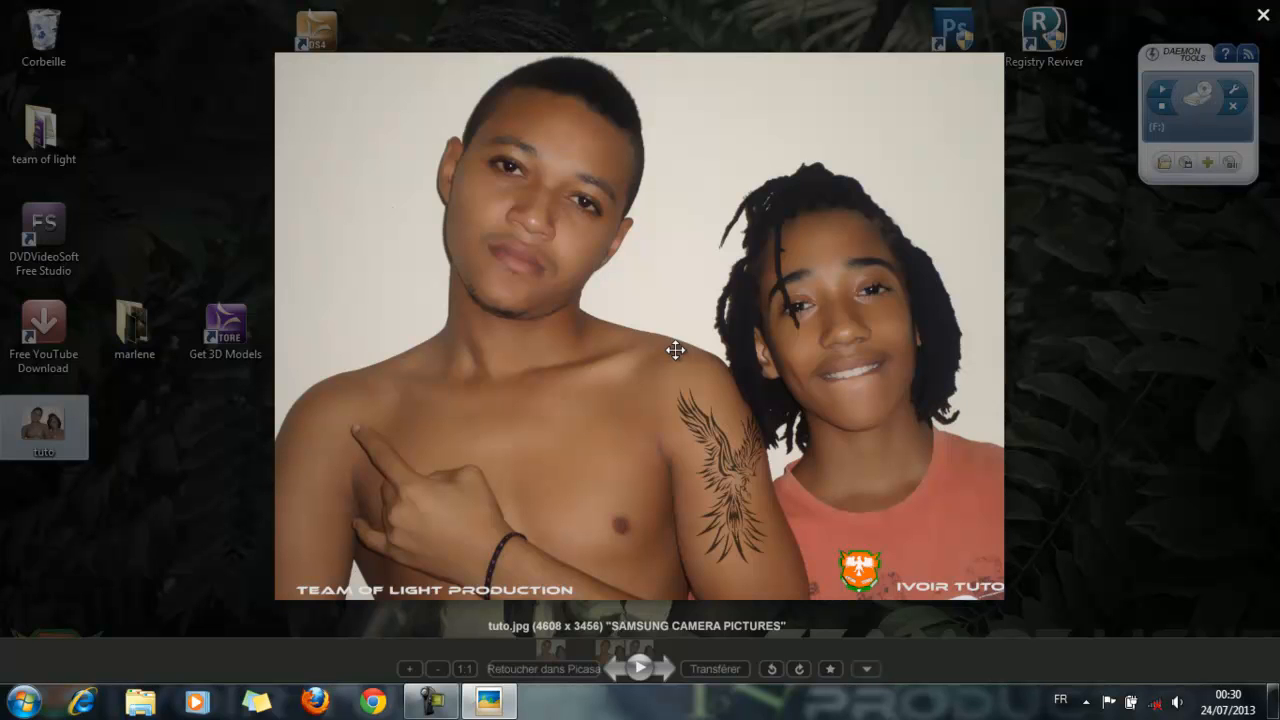
pyautogui.click(1262, 18)
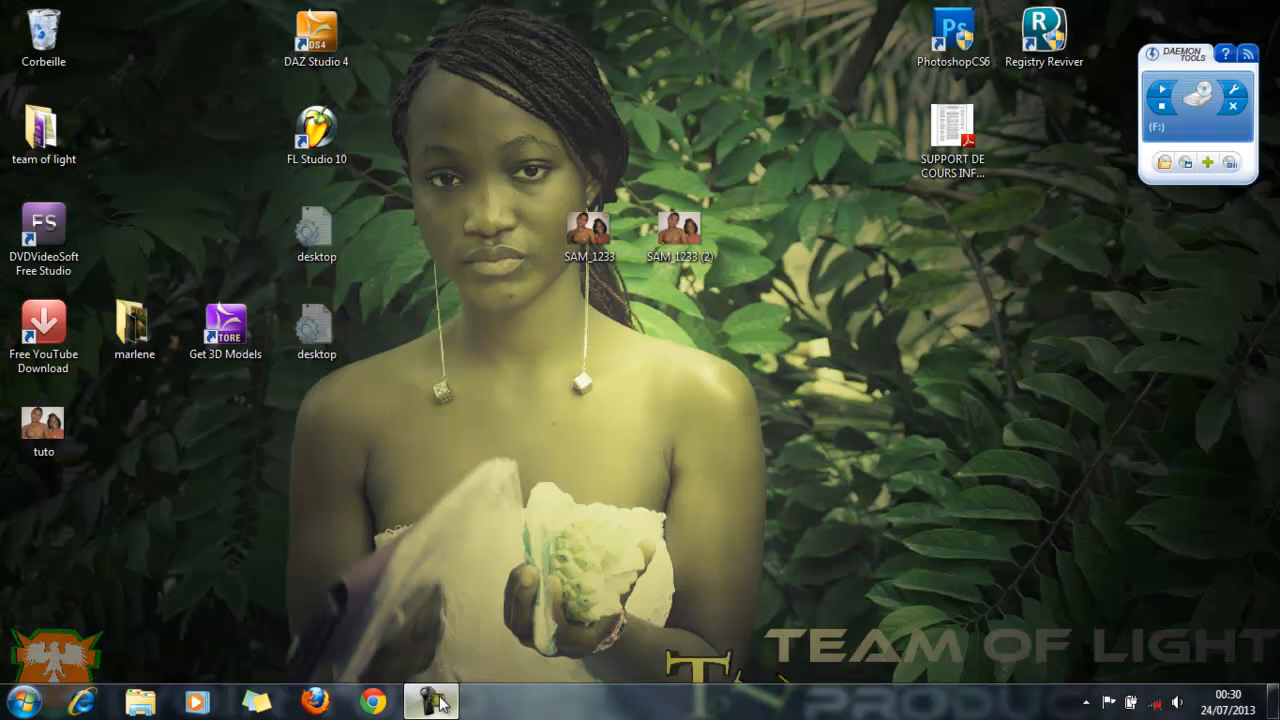
pyautogui.moveTo(442, 704)
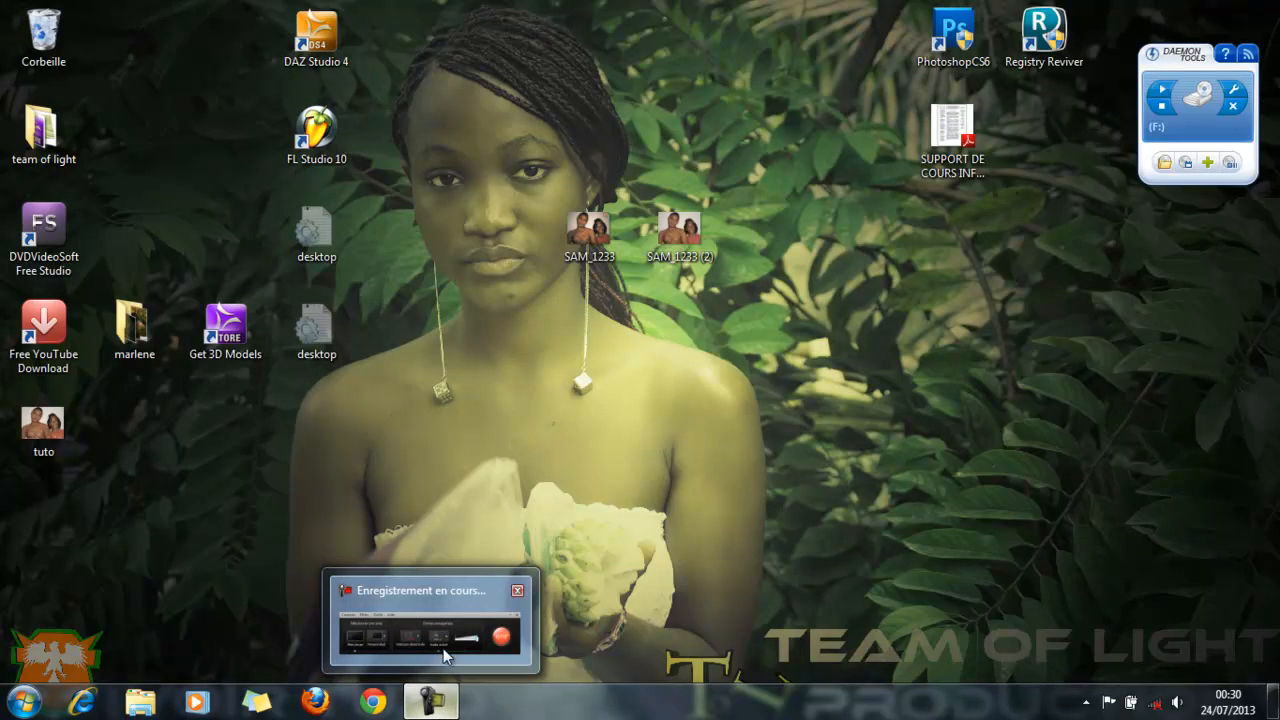
pyautogui.moveTo(446, 648)
pyautogui.click(1212, 615)
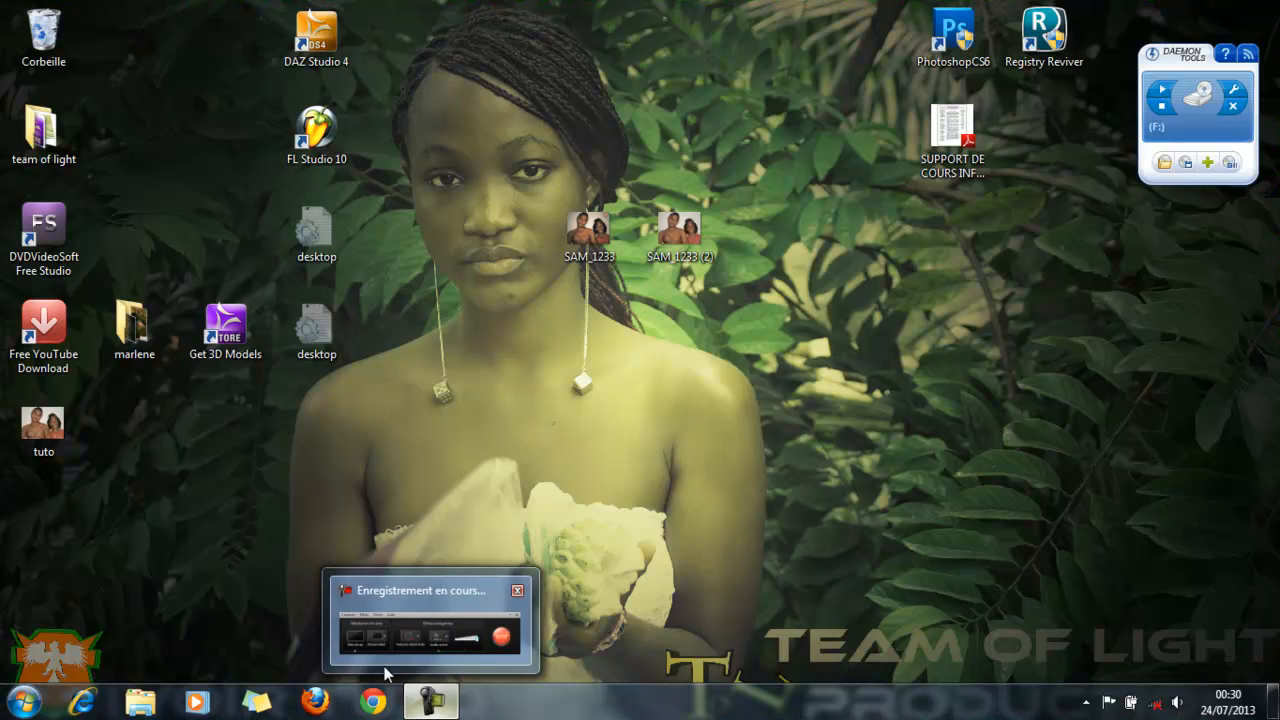